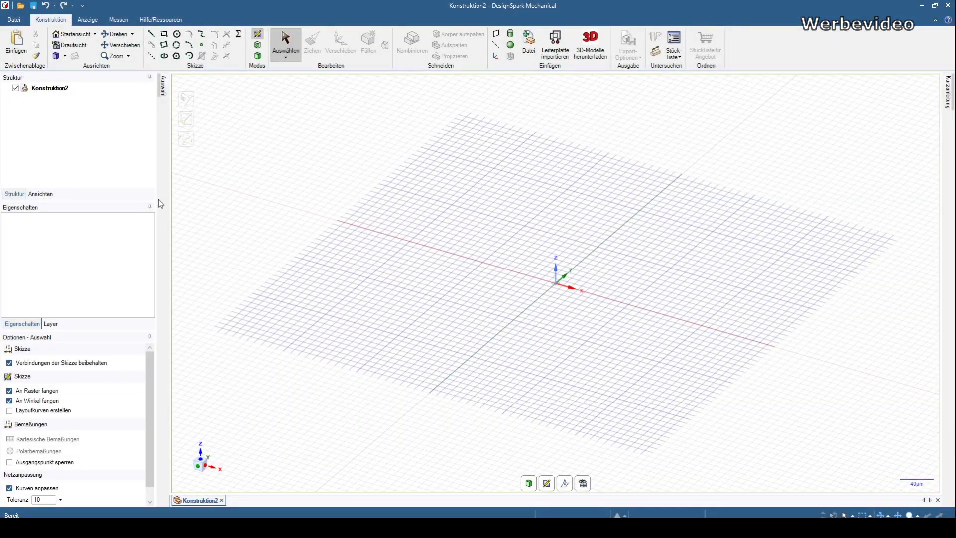
Step: Turn off Skizzierraster anzeigen under Anzeige, then return to the Konstruktion tools
scroll(504, 255, "down", 1)
left_click(81, 22)
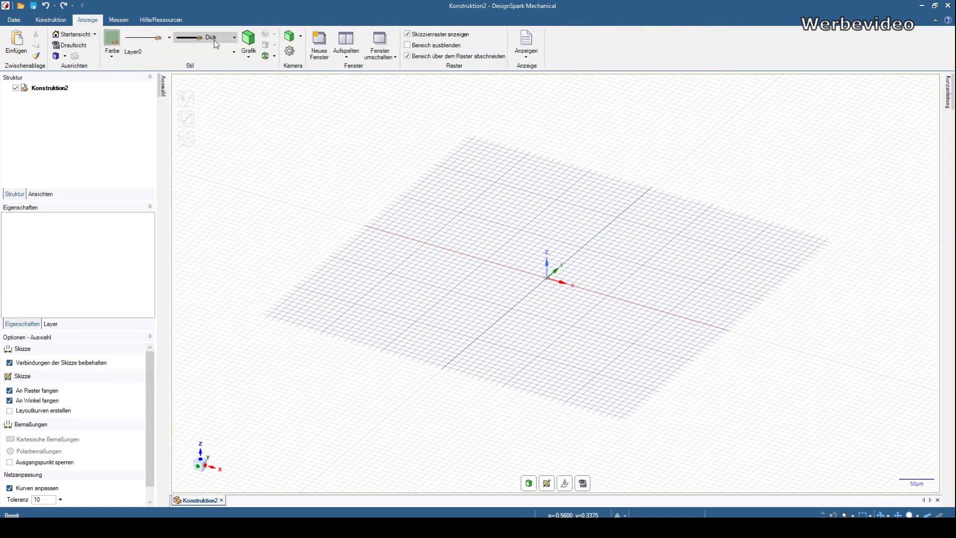
left_click(427, 35)
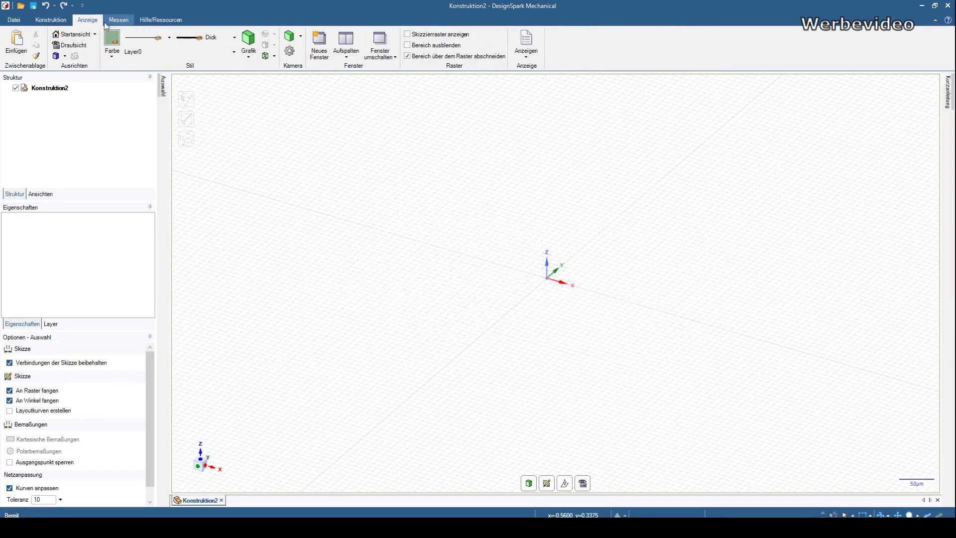
left_click(51, 20)
scroll(315, 272, "down", 1)
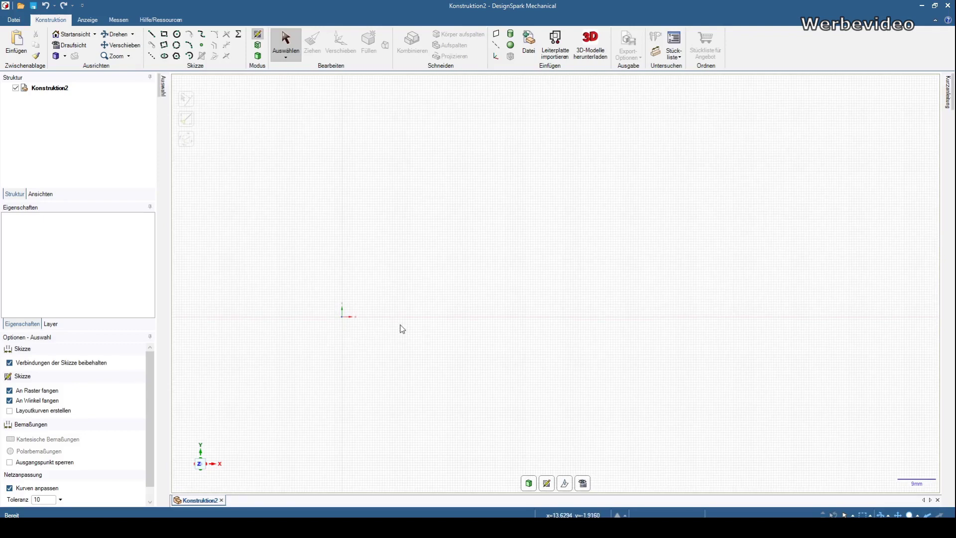
Step: Draw a rectangle 80 mm wide and 60 mm high
left_click(164, 35)
left_click(397, 264)
type("80")
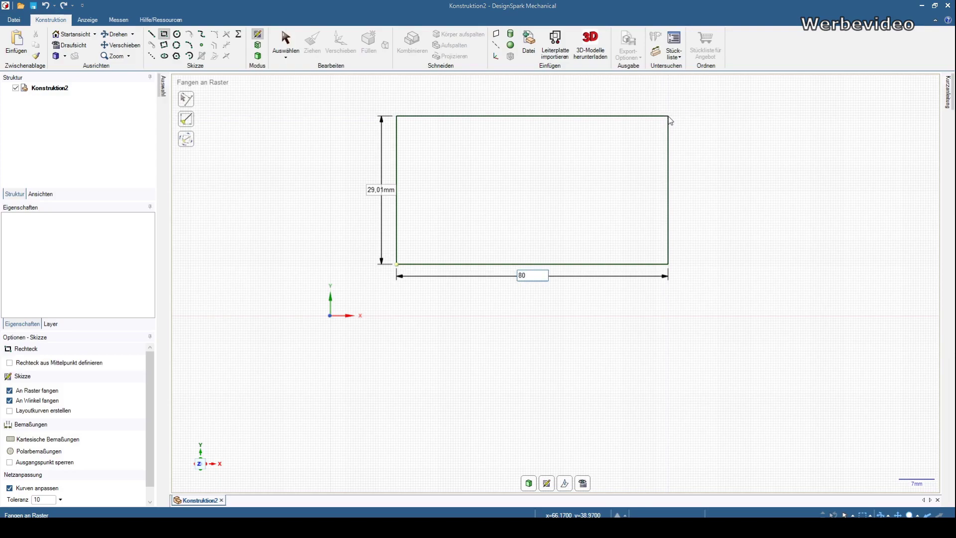
key("Tab")
type("60")
key("Return")
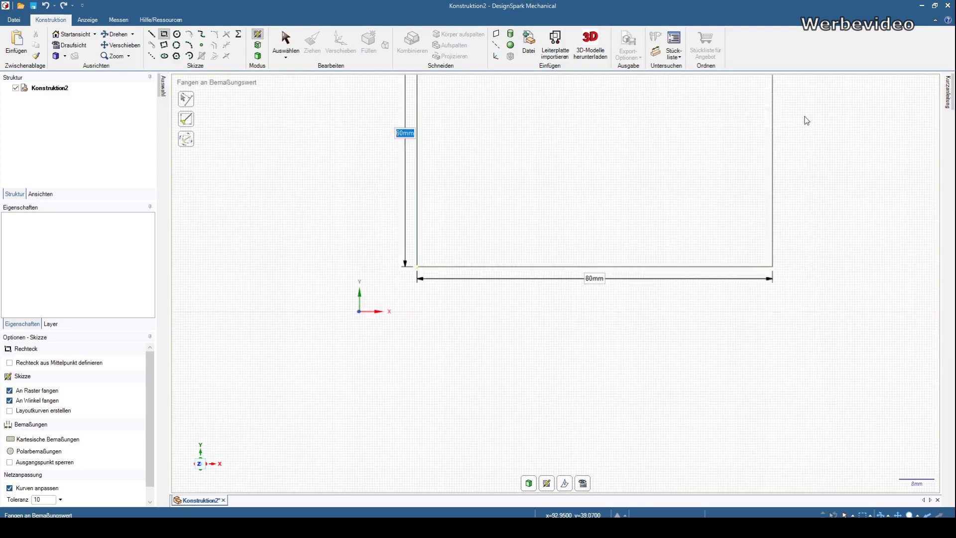
scroll(719, 160, "up", 1)
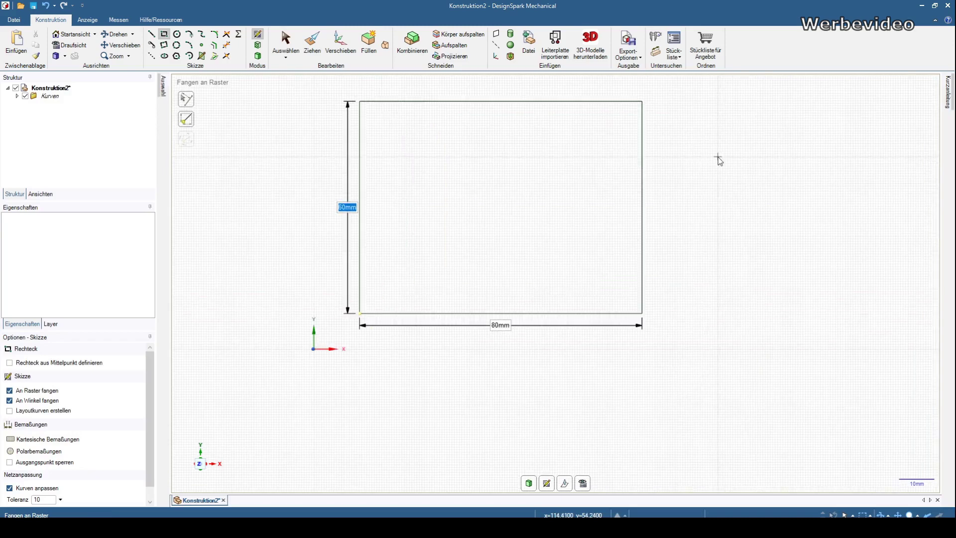
left_click(176, 34)
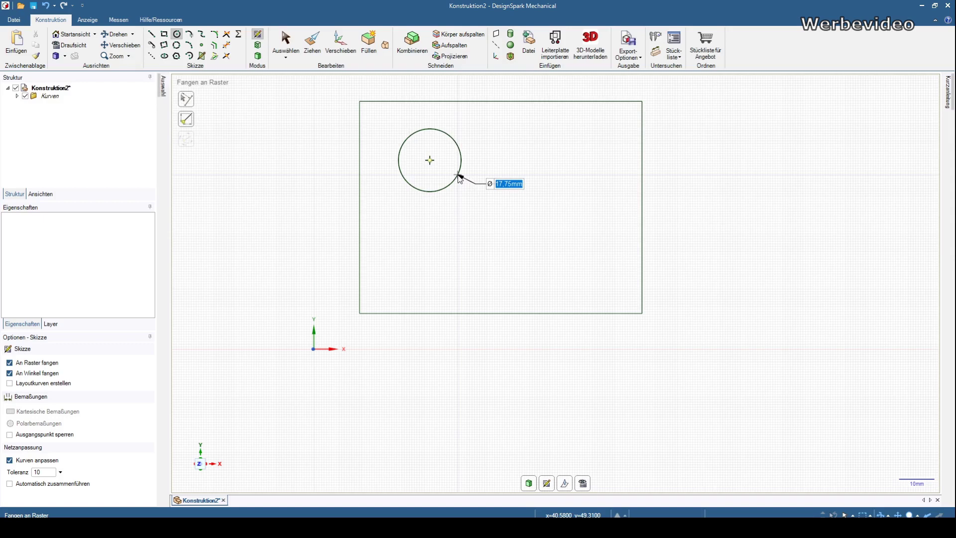
Step: Draw a horizontal helper line across the rectangle's middle, edge to edge
key("Escape")
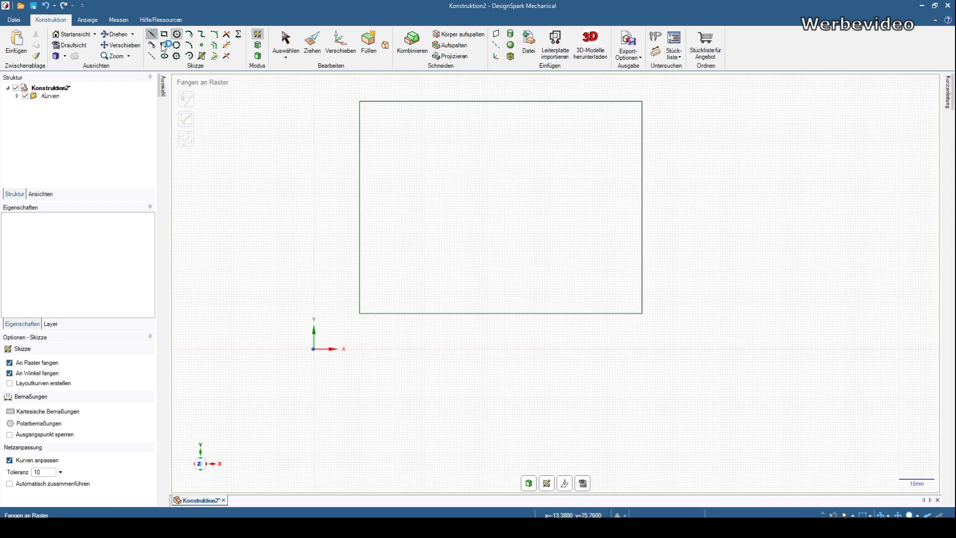
left_click(150, 34)
left_click(360, 208)
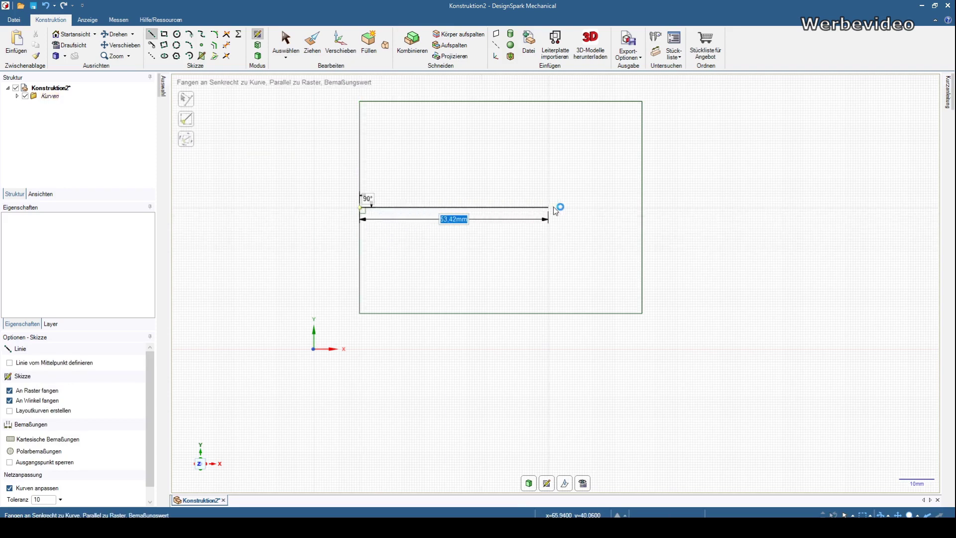
left_click(642, 207)
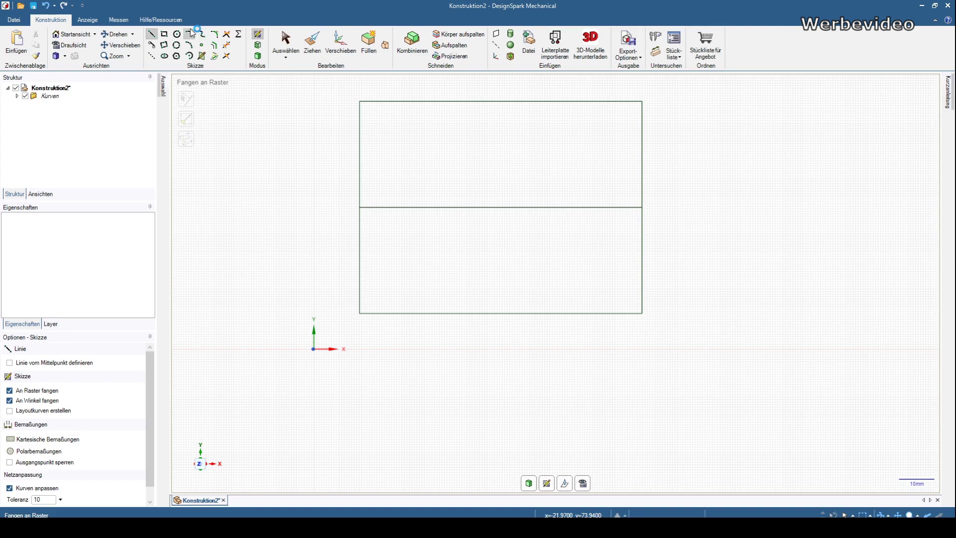
Step: Draw a 43 mm circle at the helper line's midpoint, then delete the line
left_click(174, 36)
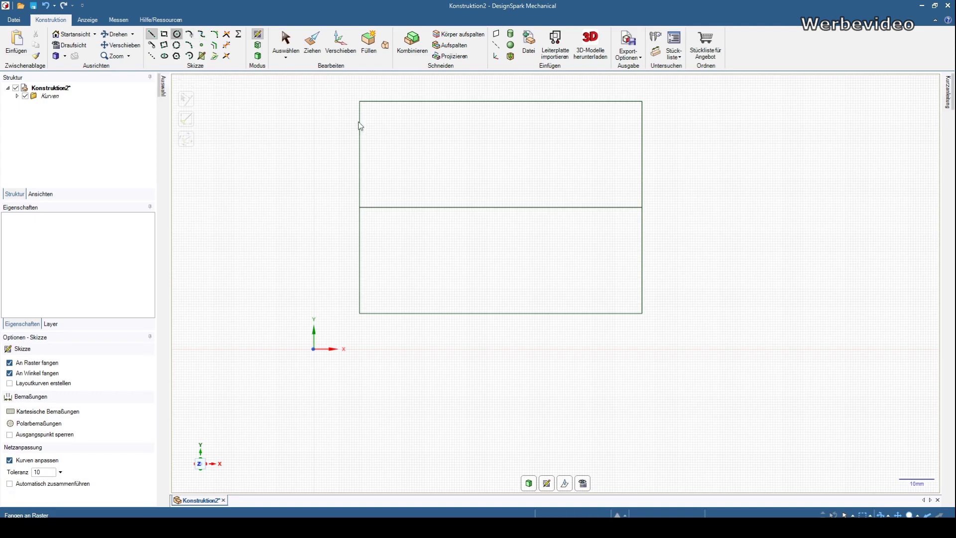
left_click(501, 208)
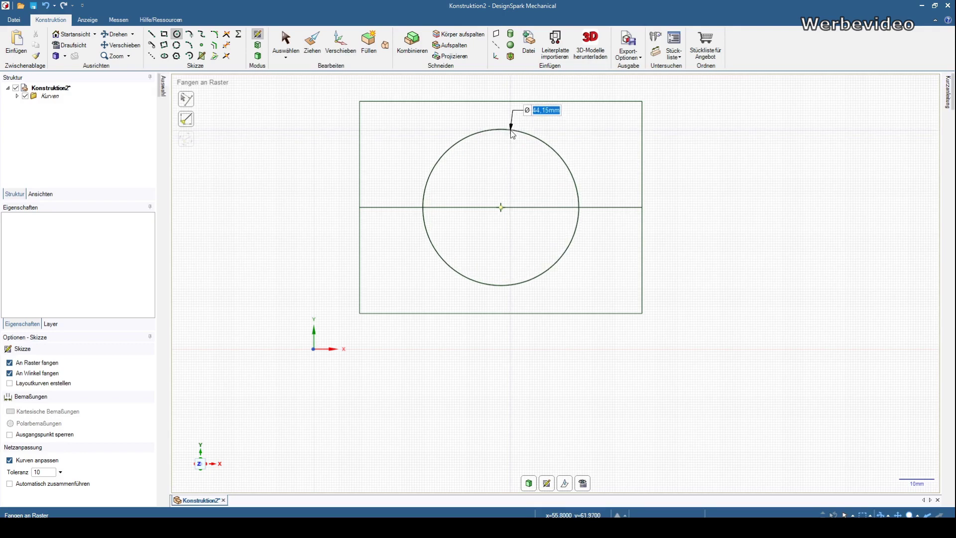
type("43")
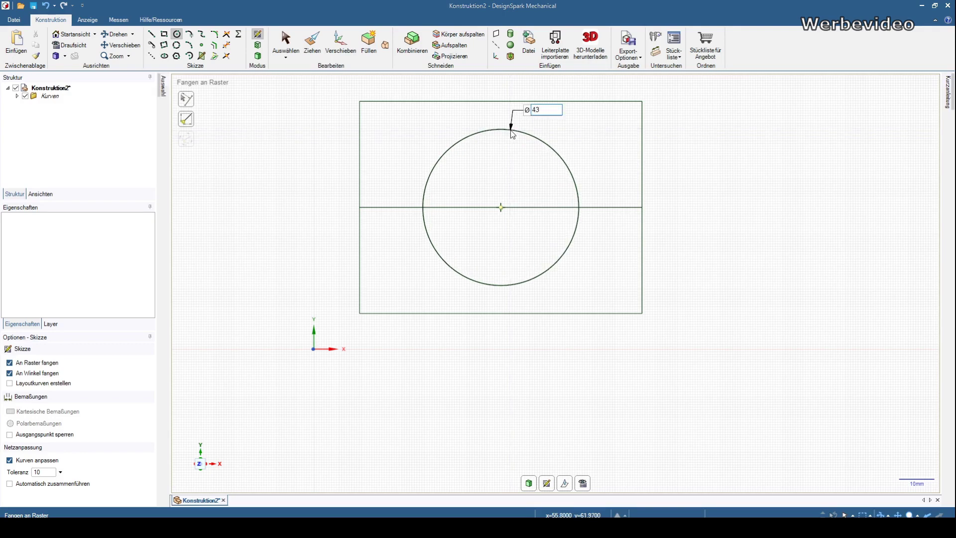
key("Return")
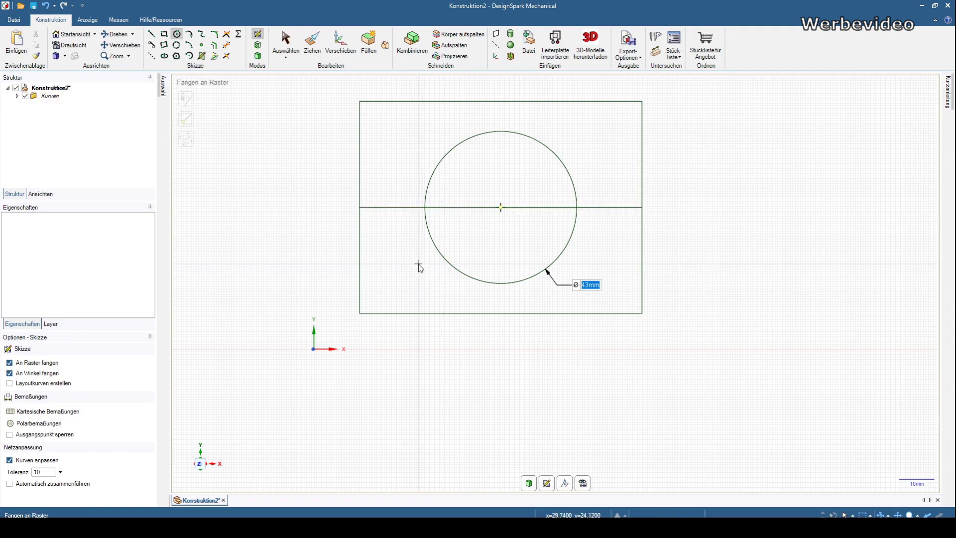
key("s")
left_click(391, 207)
key("Delete")
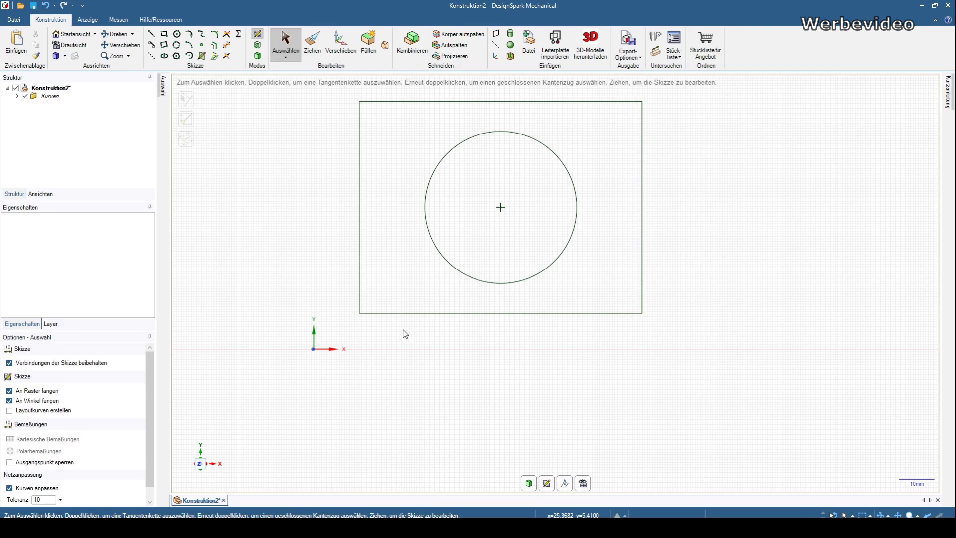
Step: Pull the face around the 43 mm circle up 20 mm into a solid block
left_click(402, 151)
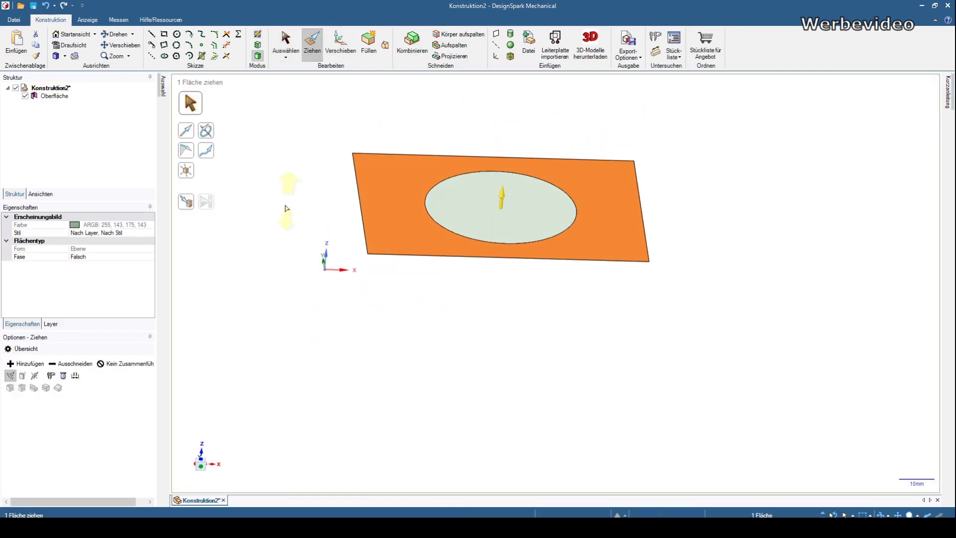
left_click_drag(286, 198, 282, 184)
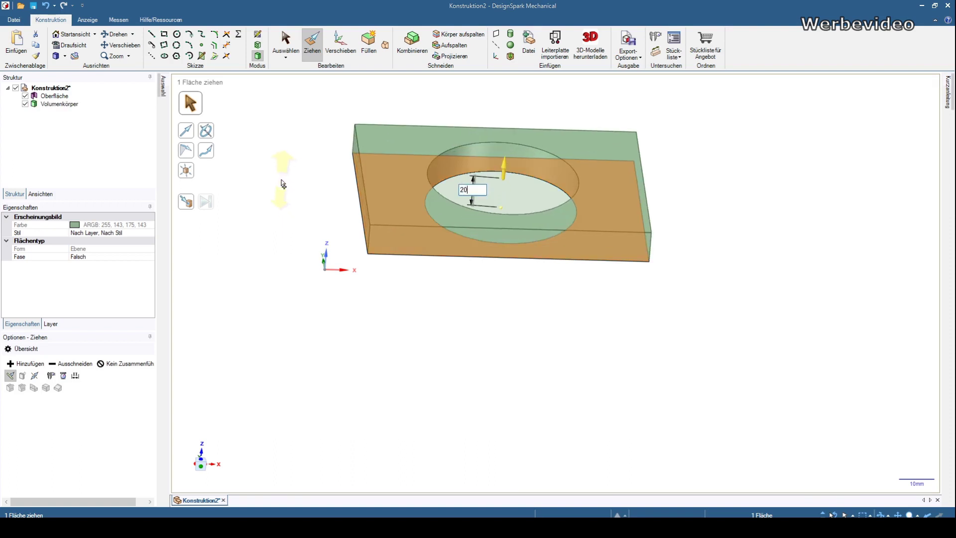
key("Return")
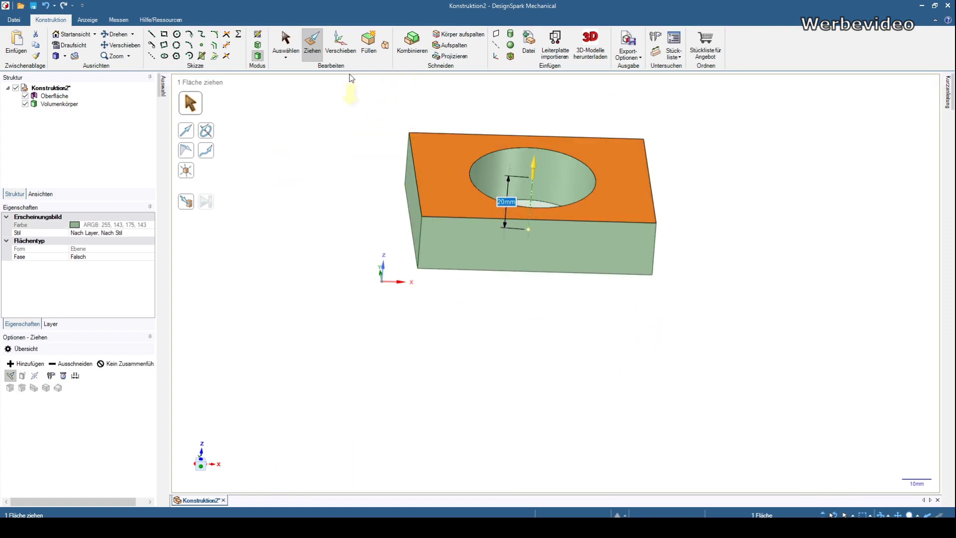
left_click(285, 41)
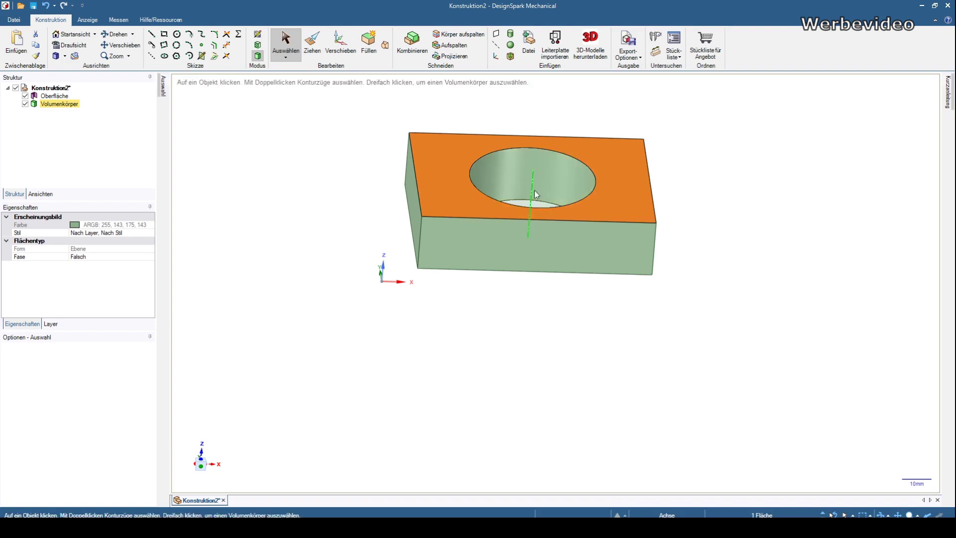
middle_click_drag(530, 242, 551, 269)
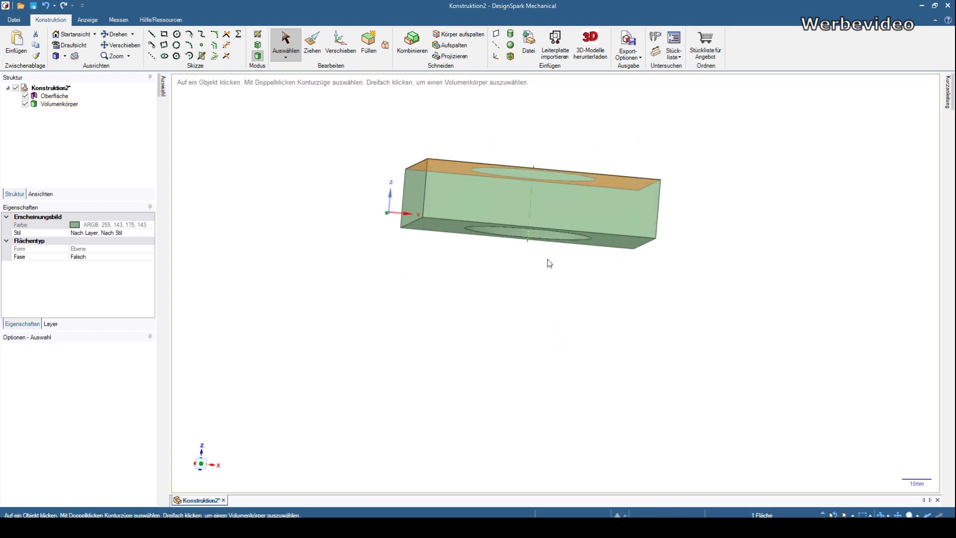
mouse_move(505, 313)
middle_mouse_down()
mouse_move(516, 290)
mouse_move(490, 358)
mouse_move(514, 387)
middle_mouse_up()
mouse_move(489, 329)
middle_mouse_down()
mouse_move(354, 242)
mouse_move(521, 401)
middle_mouse_up()
middle_click_drag(483, 325, 489, 344)
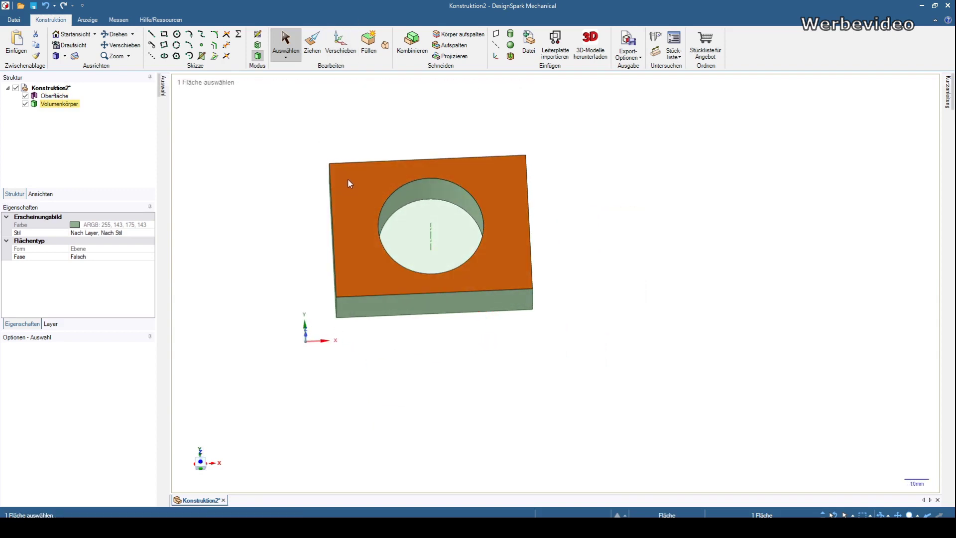
Step: In top view, draw 3 mm circles on the hole's left edge and the block's left edge
left_click(69, 45)
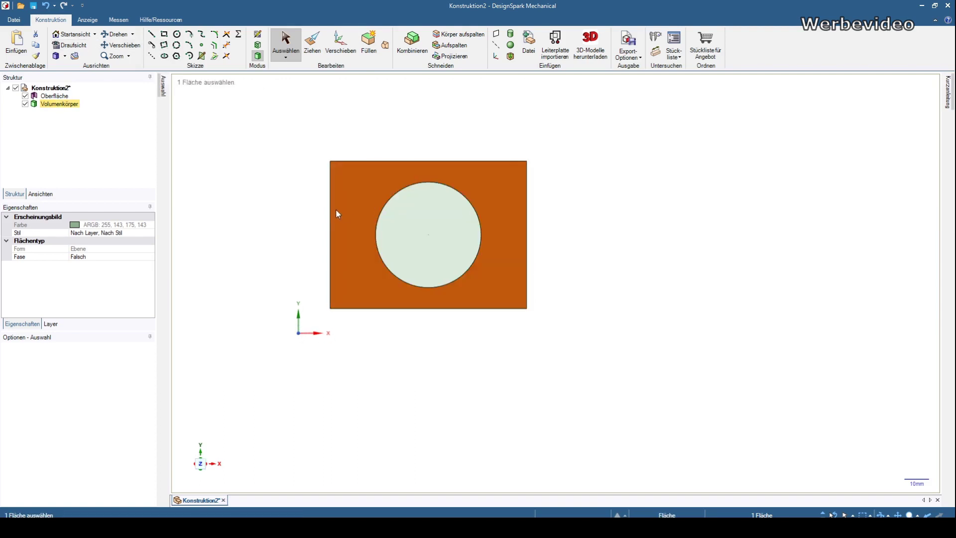
scroll(349, 229, "up", 1)
scroll(422, 237, "up", 1)
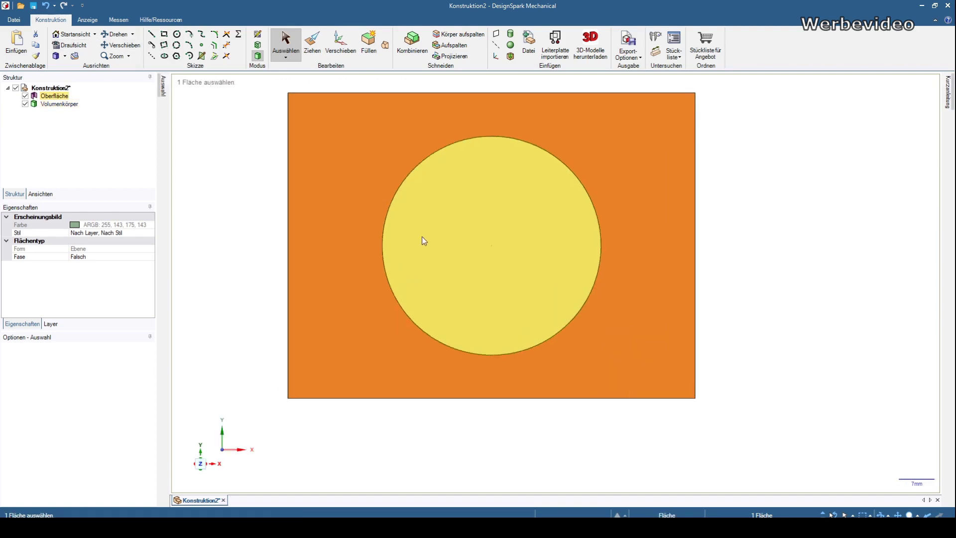
left_click(178, 44)
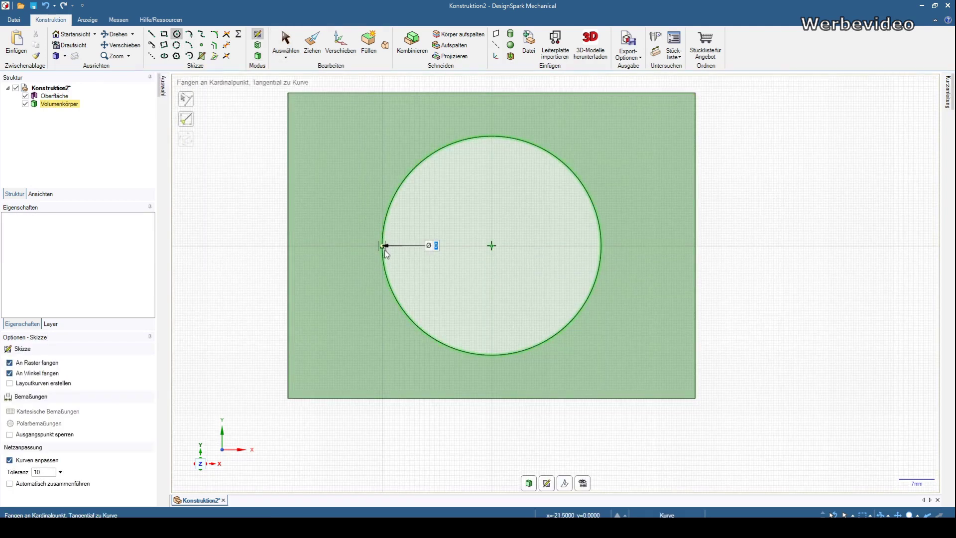
left_click(382, 245)
type("3")
key("Return")
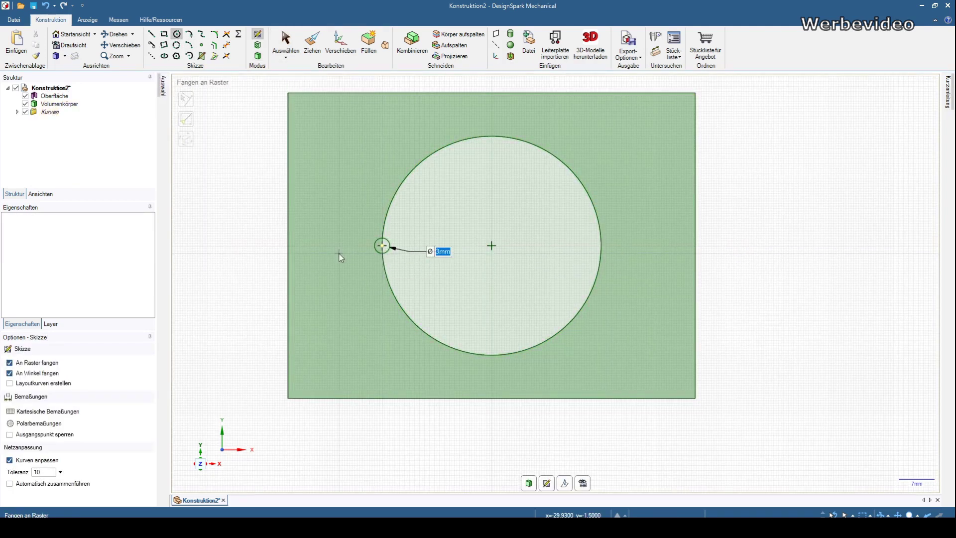
left_click(288, 246)
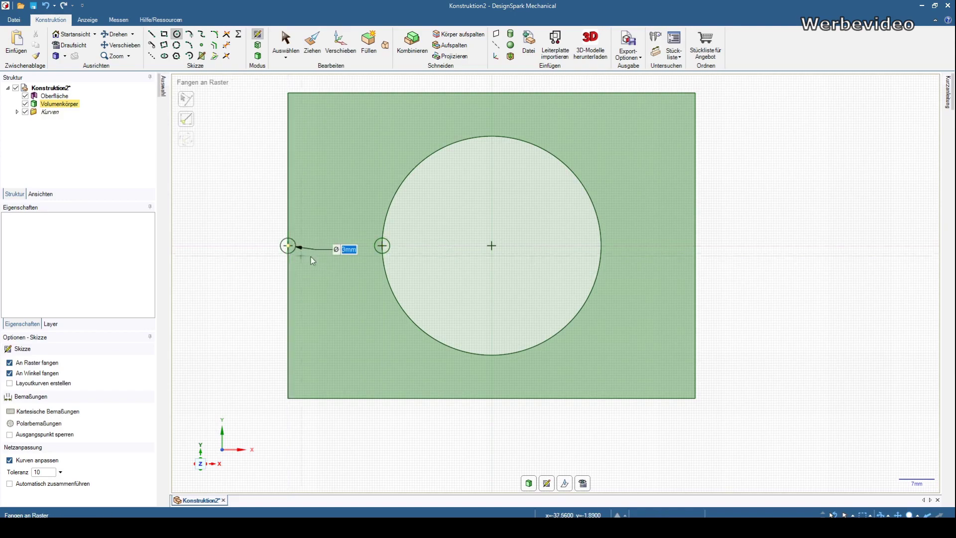
Step: Draw two 18.5 mm lines joining the small circles' tops and bottoms
left_click(154, 34)
scroll(329, 244, "up", 3)
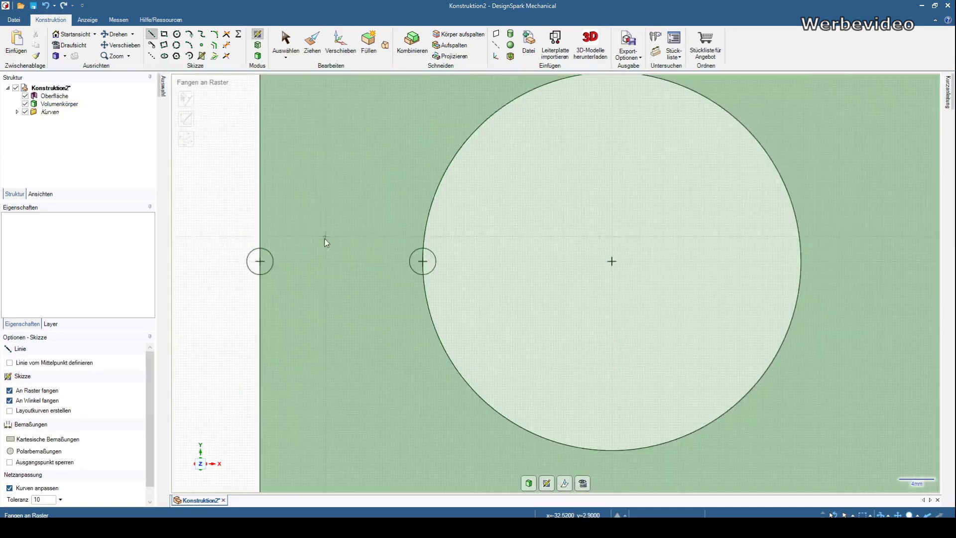
scroll(298, 264, "up", 2)
left_click(232, 250)
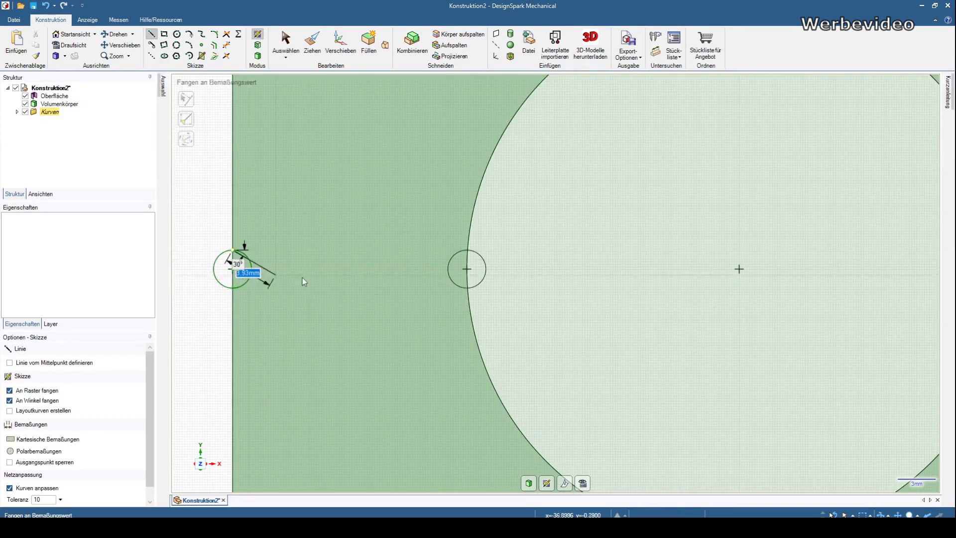
left_click(467, 249)
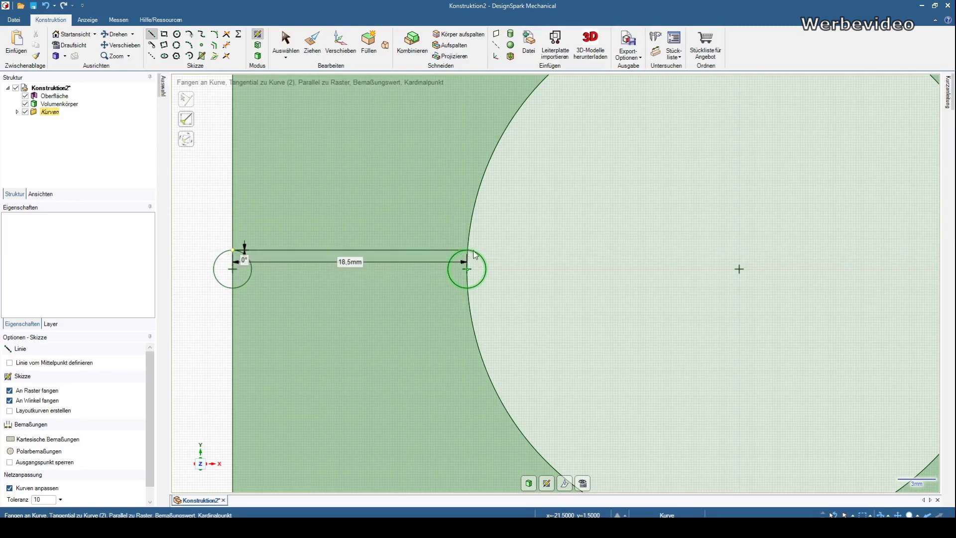
left_click(233, 287)
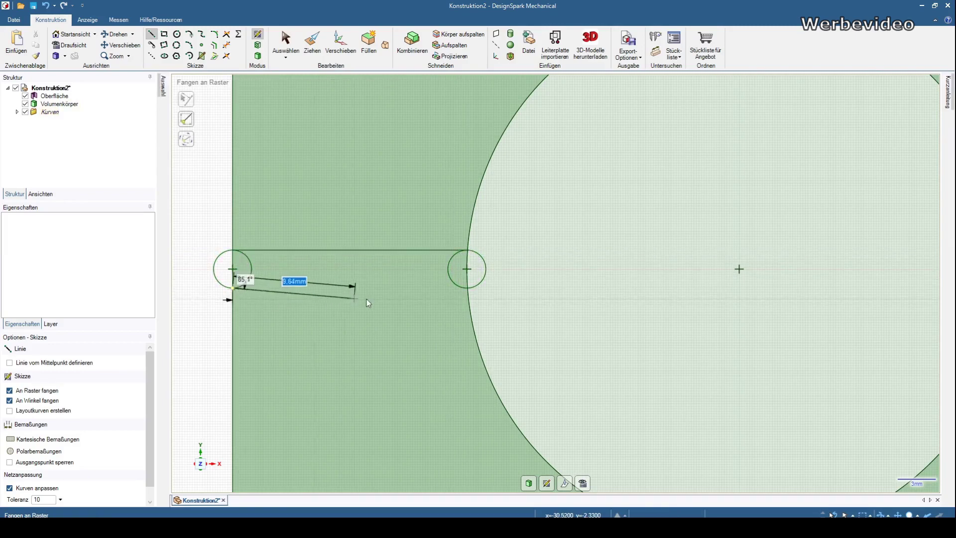
left_click(466, 288)
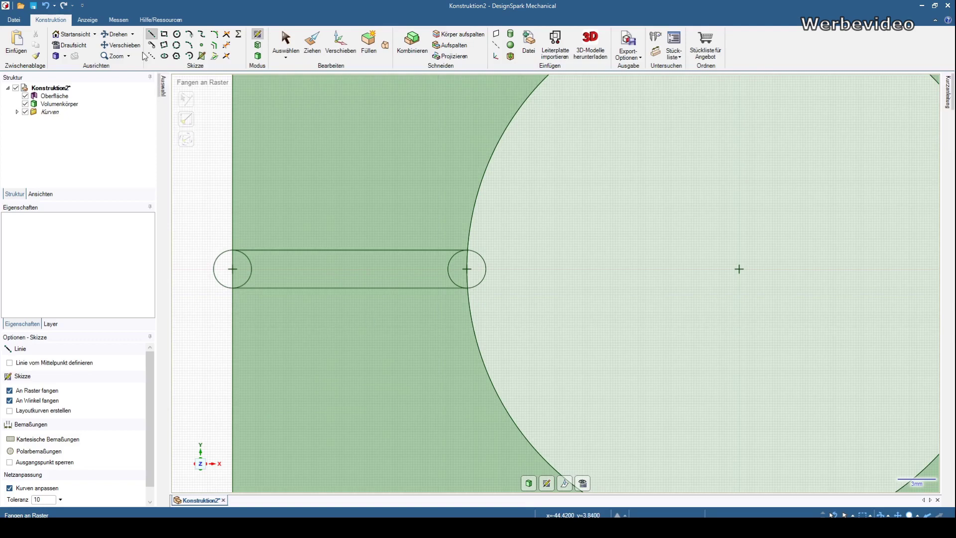
Step: Trim both small circles' inner arcs and box-select the slot outline
left_click(228, 45)
left_click(252, 276)
left_click(447, 271)
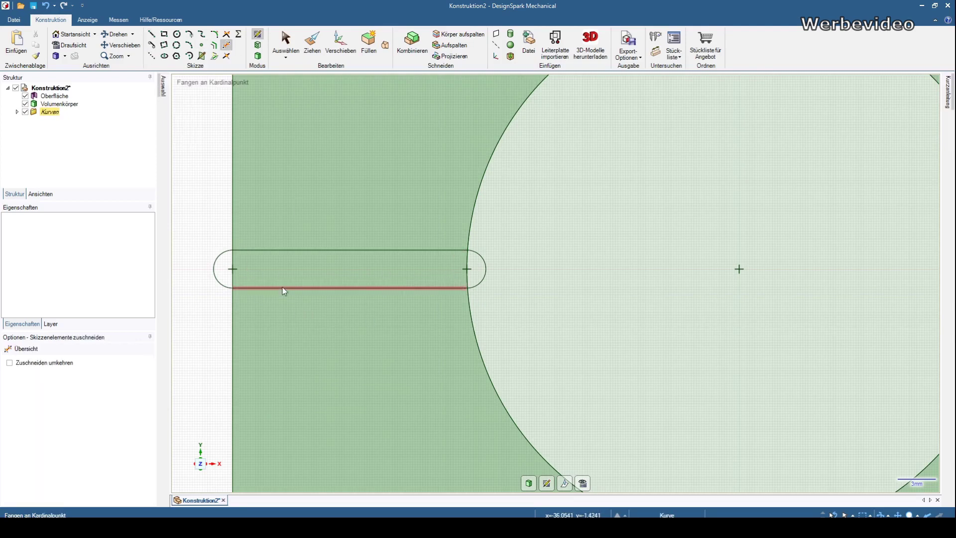
scroll(303, 277, "up", 1)
scroll(303, 277, "down", 1)
scroll(294, 279, "down", 1)
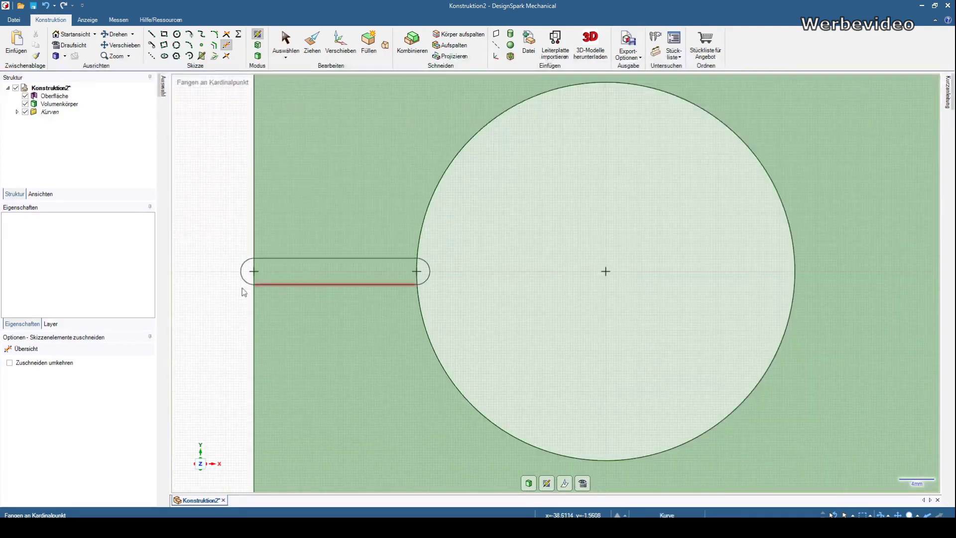
left_click(283, 45)
left_click_drag(213, 229, 507, 319)
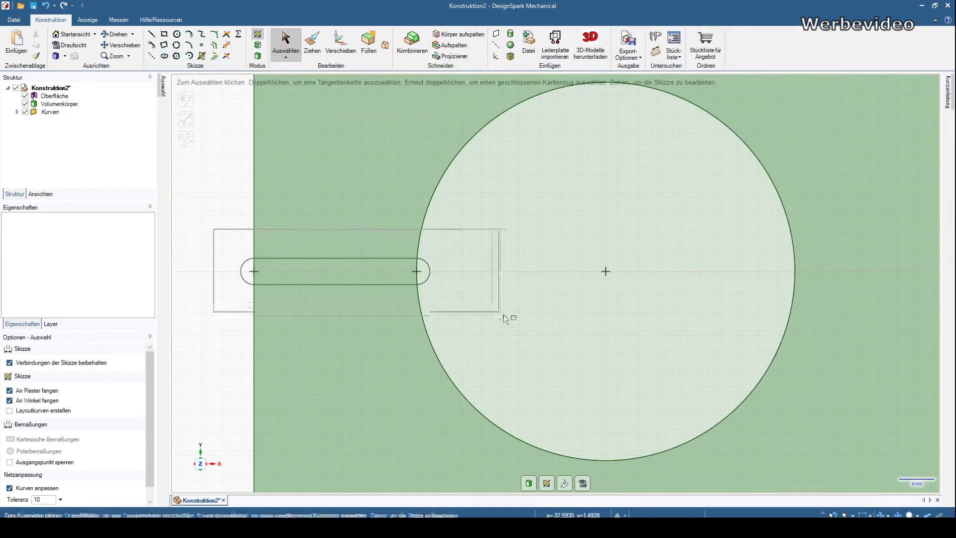
Step: Fill the slot outline into a surface and pull it through the block as a cut
left_click(372, 44)
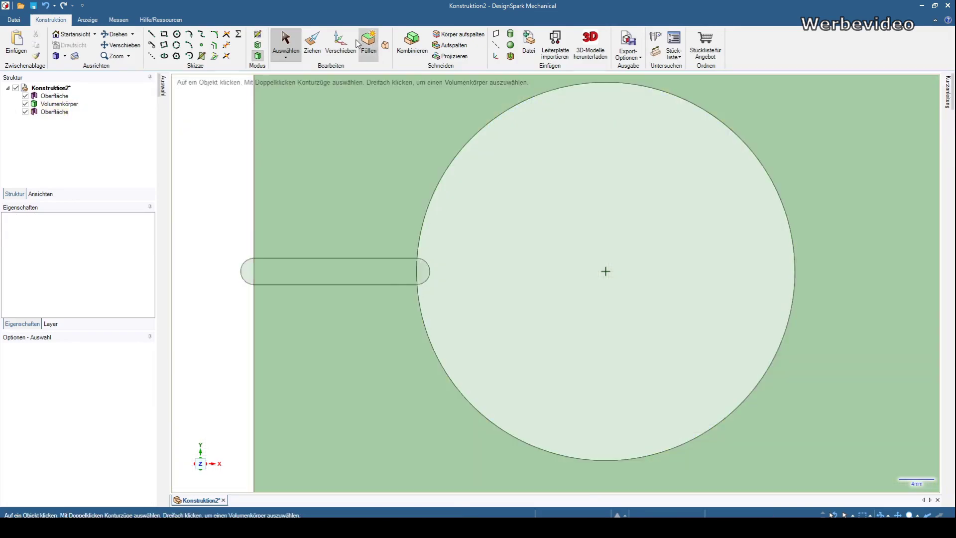
left_click(313, 45)
left_click(331, 273)
scroll(381, 332, "down", 2)
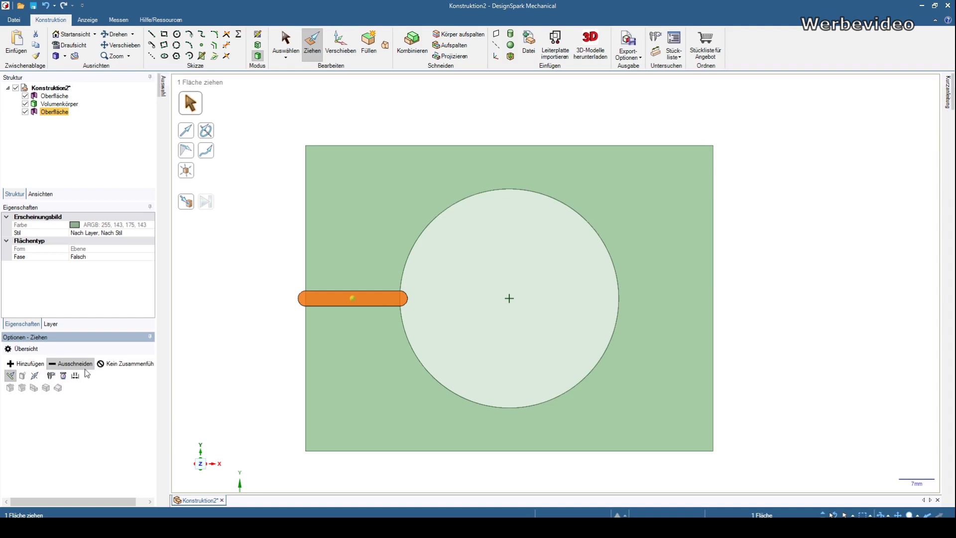
middle_click_drag(305, 363, 321, 351)
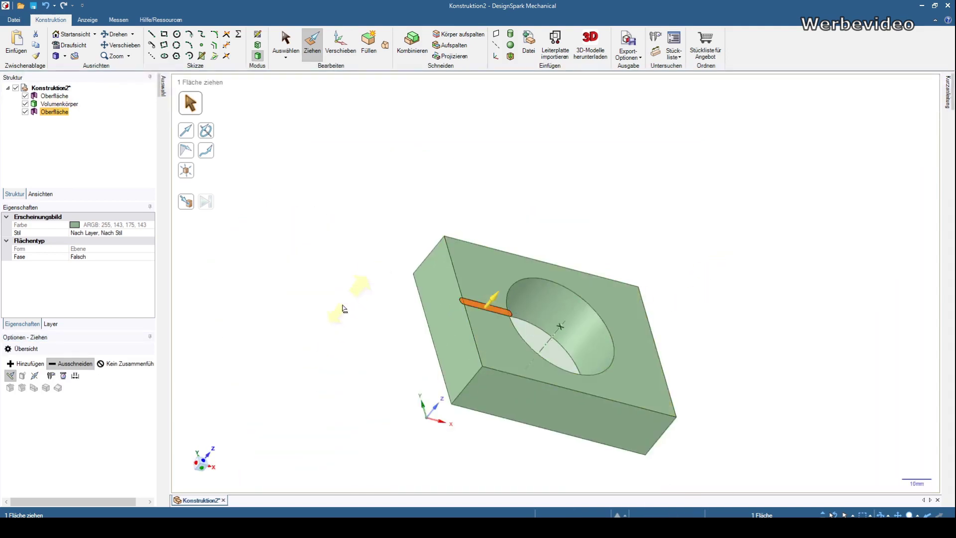
left_click_drag(343, 308, 309, 334)
key("v")
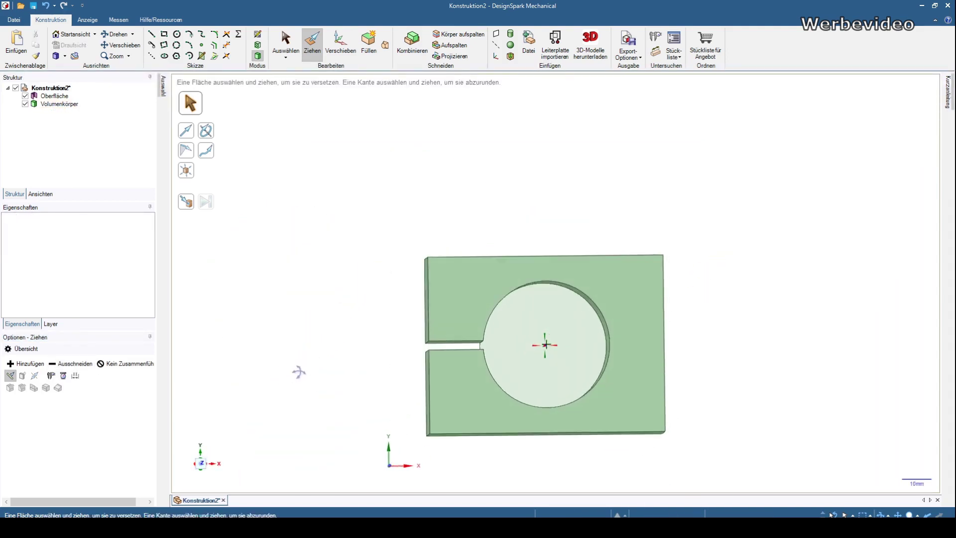
middle_click_drag(284, 368, 299, 361)
left_click(548, 331)
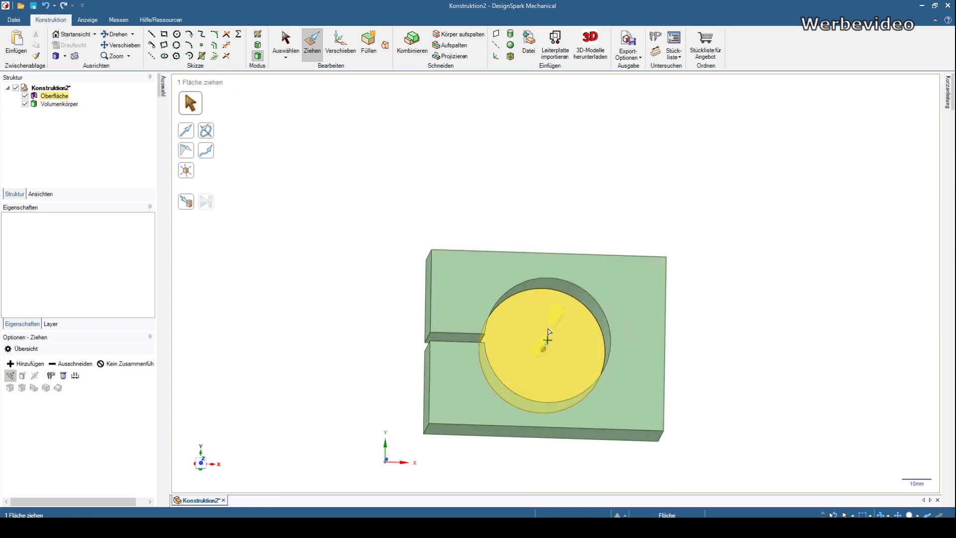
Step: Select the slotted block's top face, view it from above, and begin a helper line
left_click(454, 274)
left_click(284, 40)
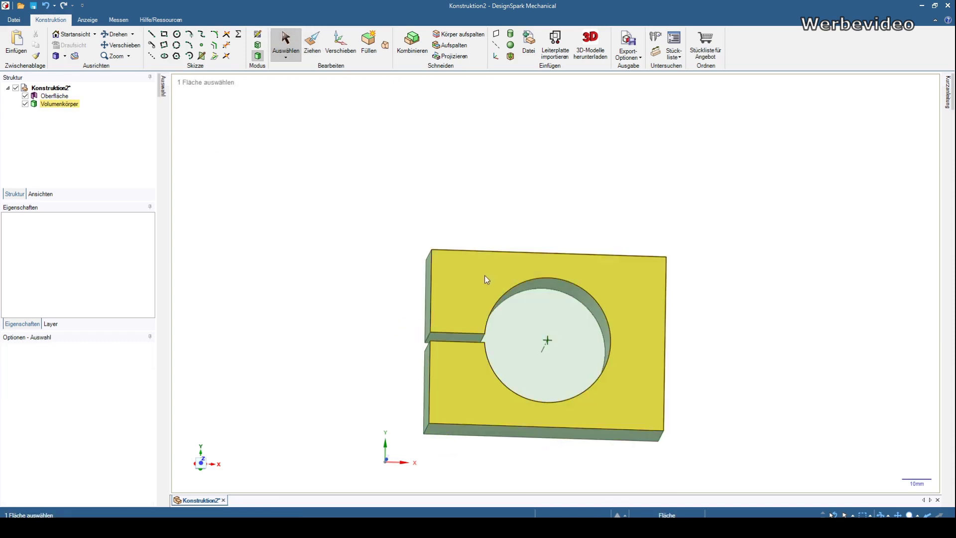
left_click(485, 276)
left_click(59, 46)
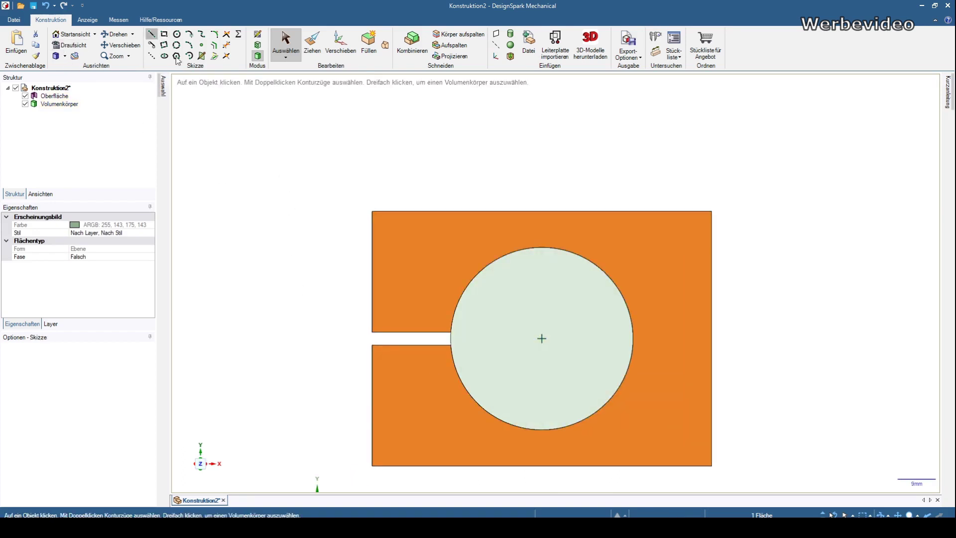
left_click(155, 38)
left_click(346, 211)
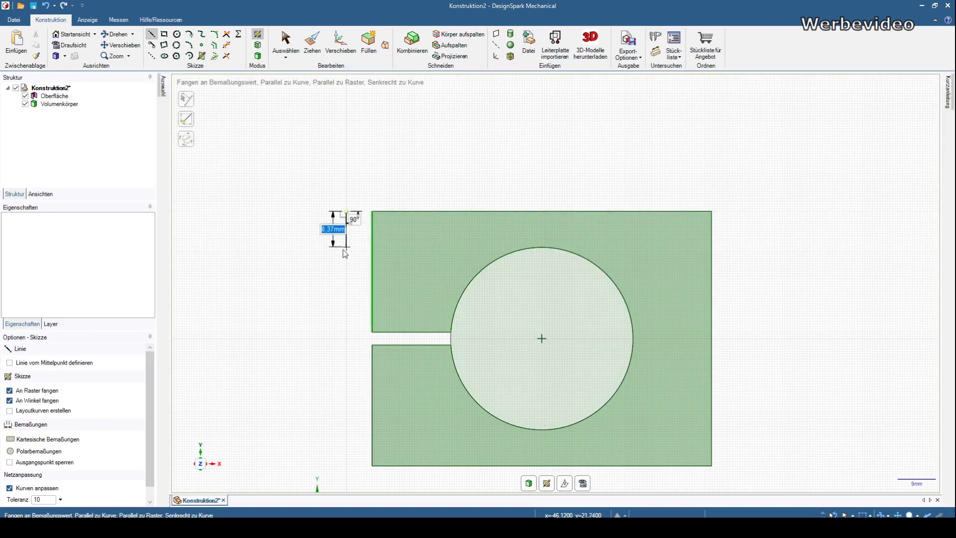
Step: Draw a 12 × 10 mm rectangle at the block's bottom-left corner using helper lines
key("Return")
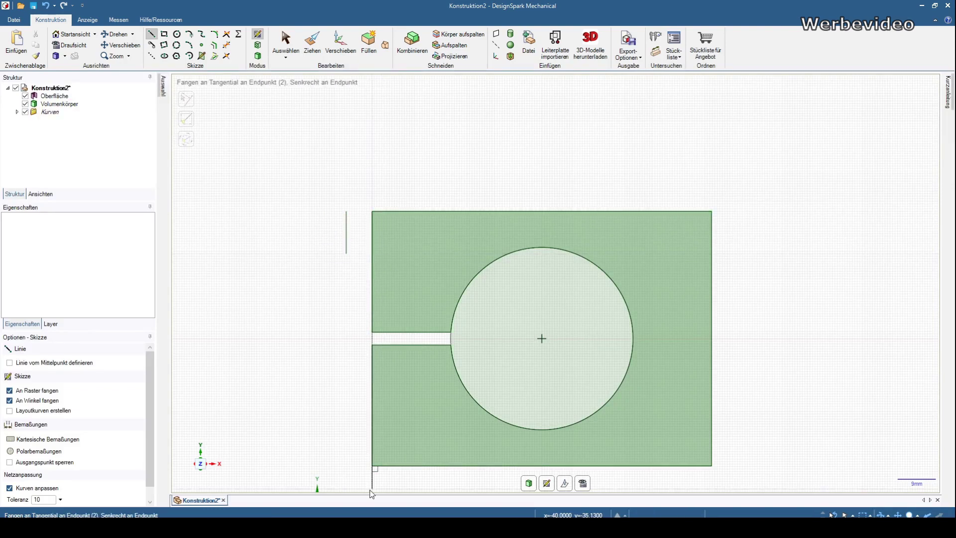
left_click(347, 465)
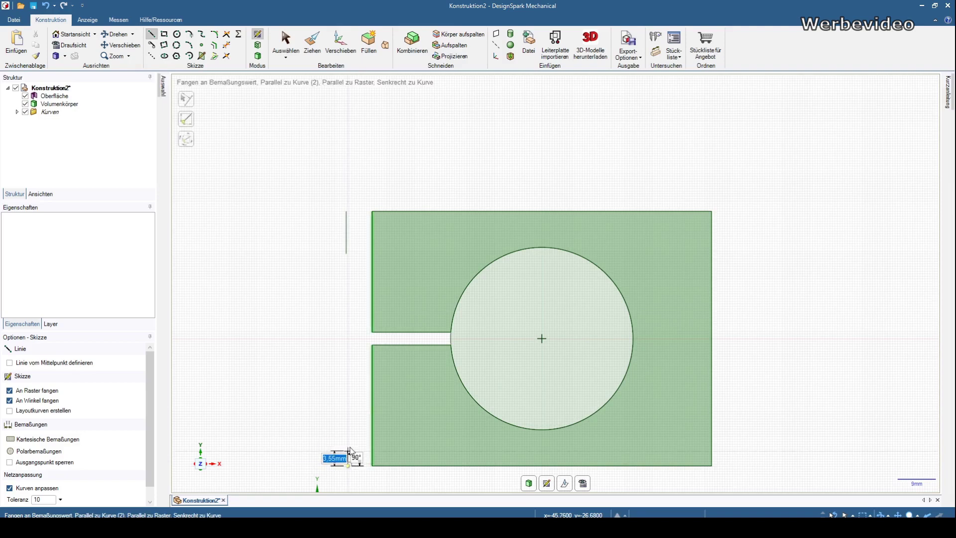
left_click(348, 424)
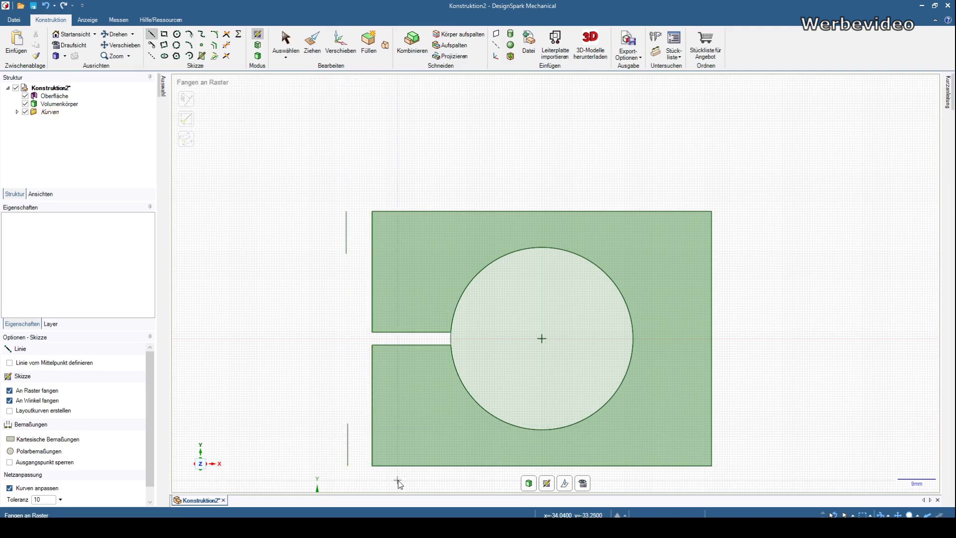
left_click(373, 475)
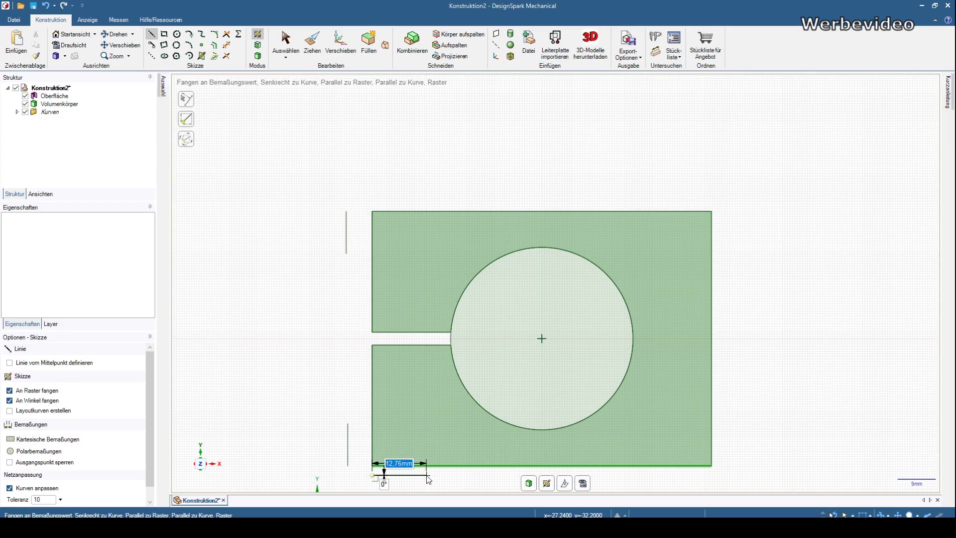
left_click(426, 477)
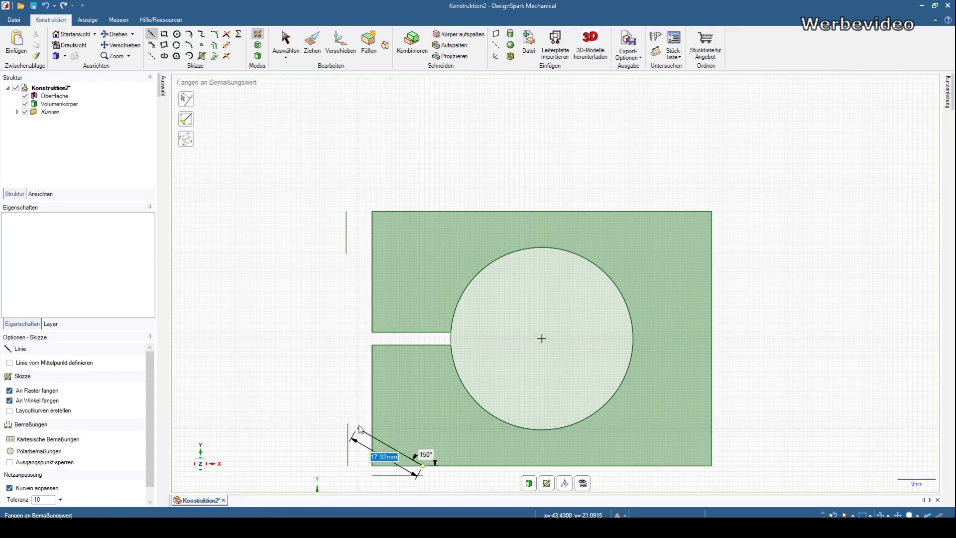
left_click(419, 423)
left_click(374, 426)
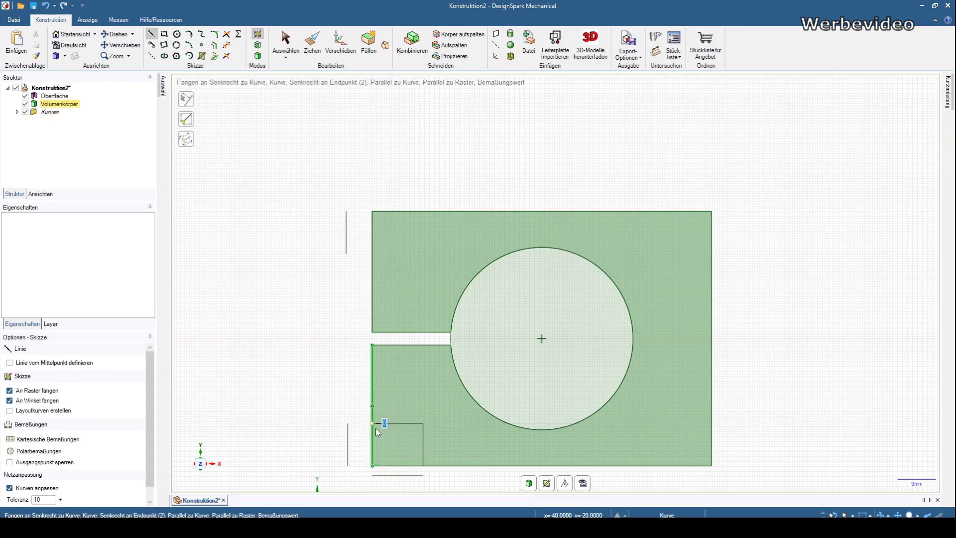
left_click(373, 465)
left_click(423, 465)
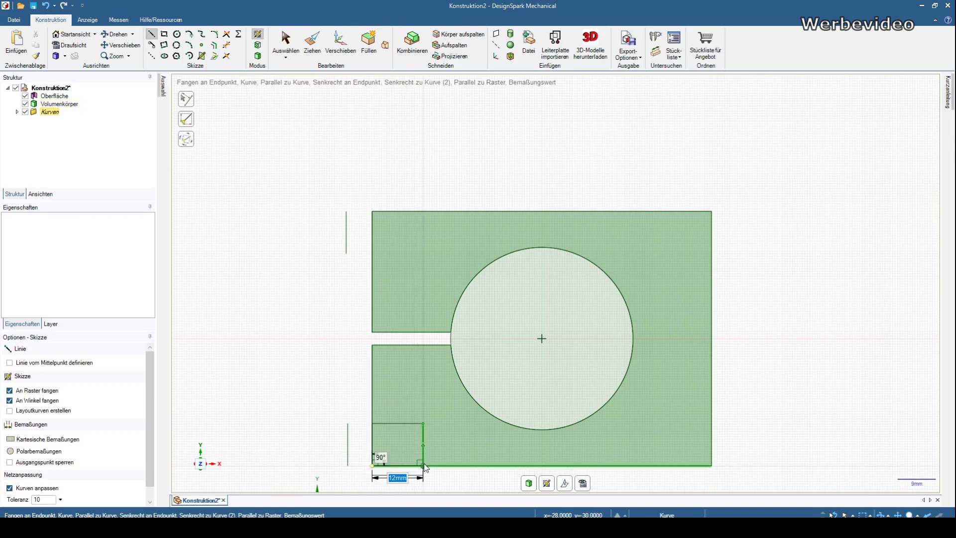
Step: Draw a matching 12 × 10 mm rectangle at the block's top-left corner
left_click(374, 197)
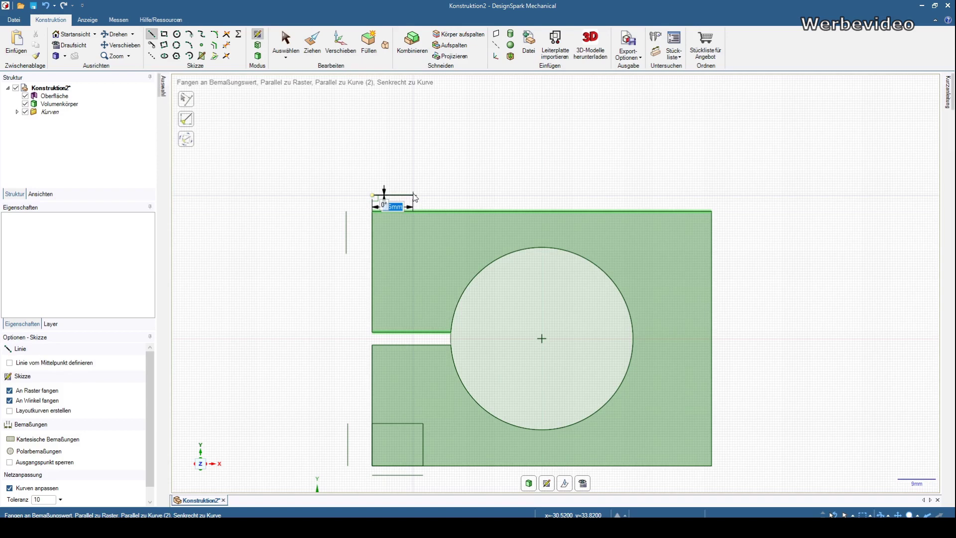
key("Return")
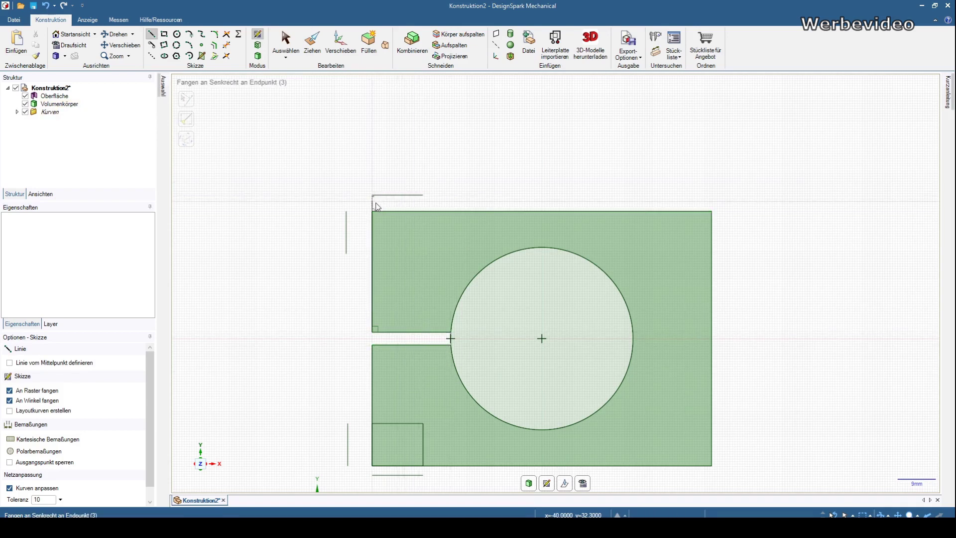
left_click(424, 211)
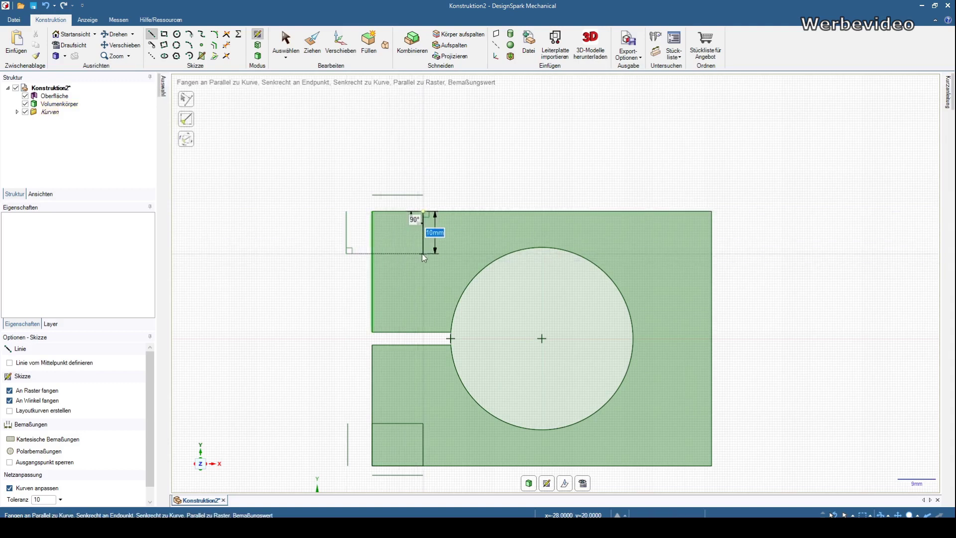
left_click(423, 253)
left_click(372, 253)
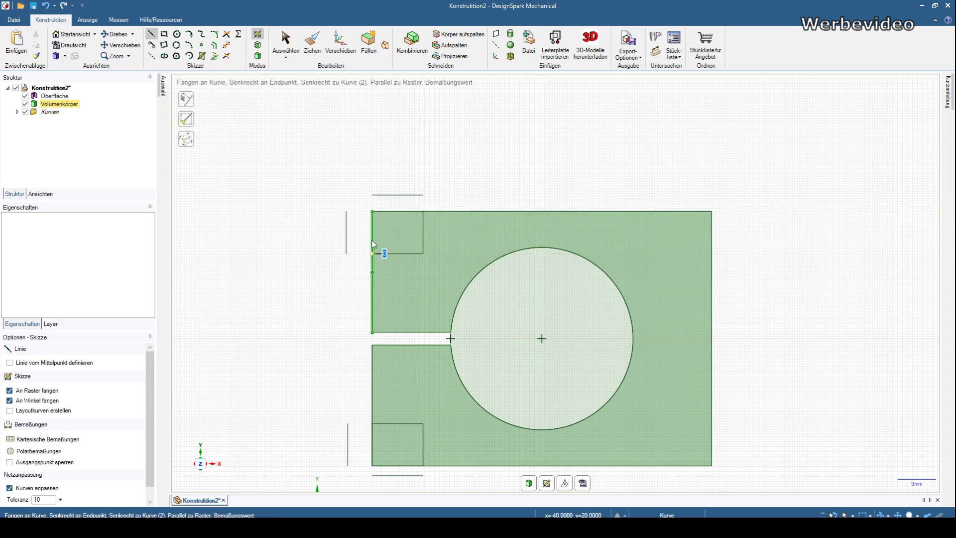
left_click(372, 211)
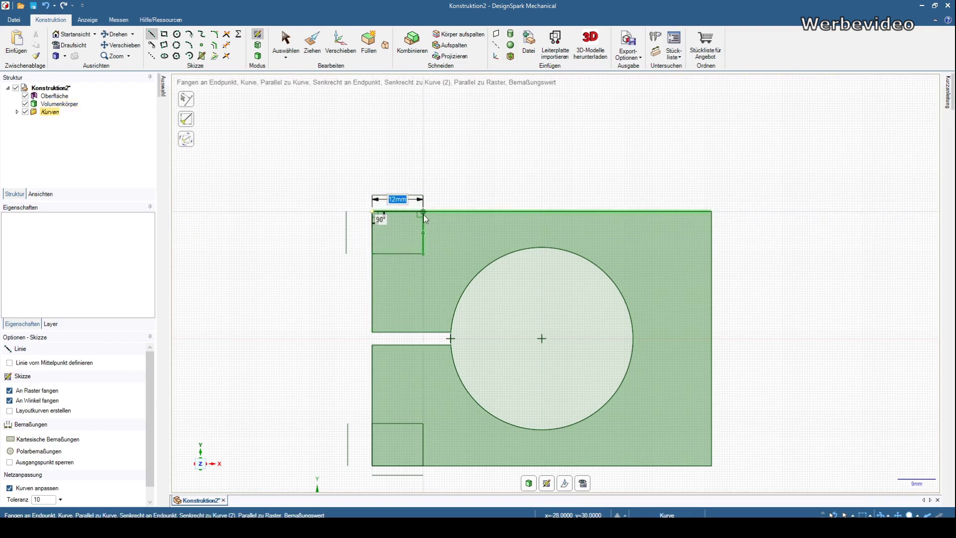
left_click(422, 212)
key("Escape")
Step: Delete the stray helper line and the vertical helper line
left_click_drag(451, 204, 449, 204)
key("Delete")
left_click(346, 232)
key("Delete")
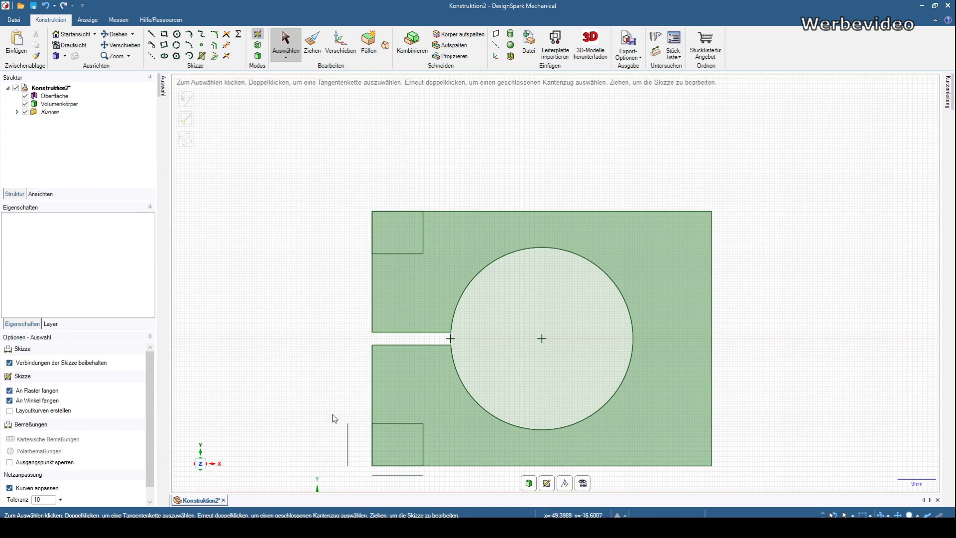
Step: Delete the leftover vertical and short horizontal helper lines
left_click(346, 441)
key("Delete")
left_click(394, 475)
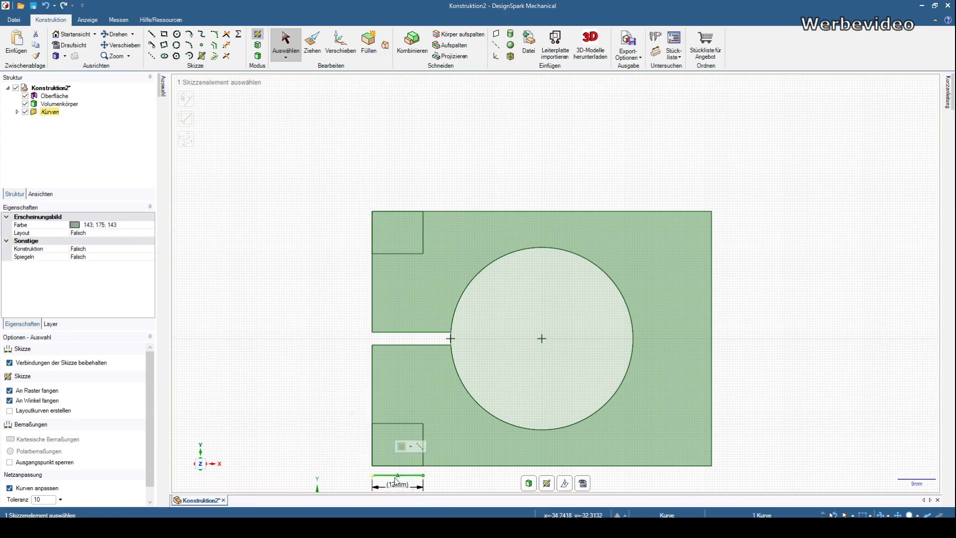
key("Delete")
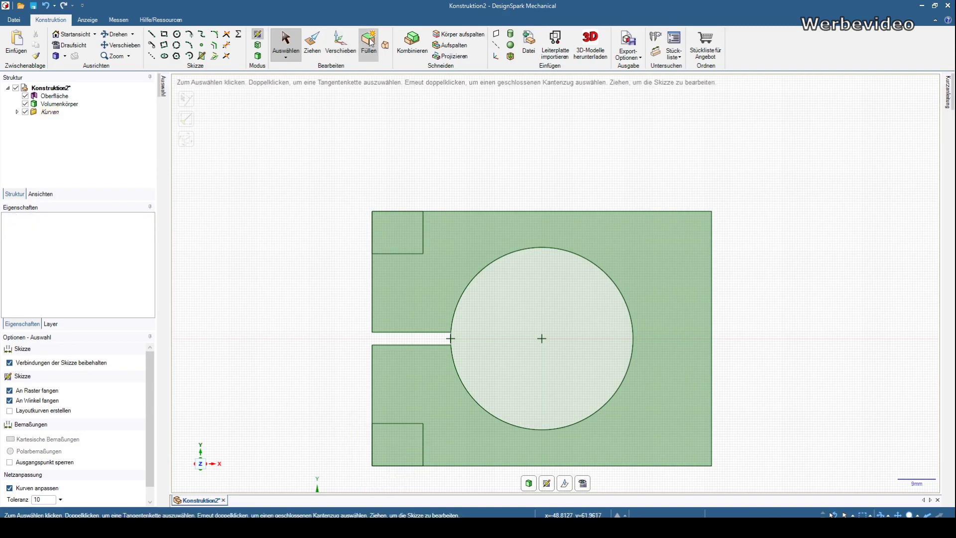
Step: Pull both 12 × 10 mm corner rectangles through the block, cutting corner notches
left_click(315, 42)
left_click(405, 234)
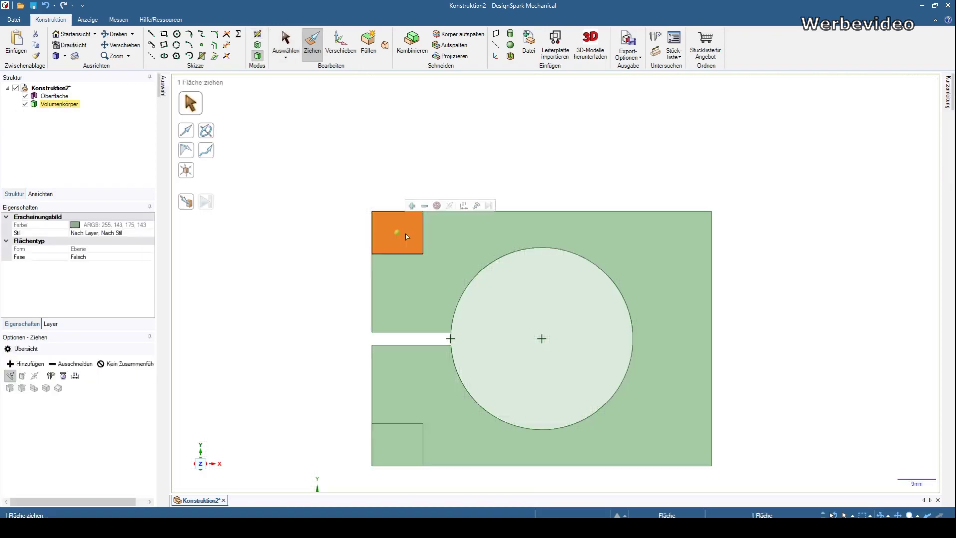
left_click(411, 457, "ctrl")
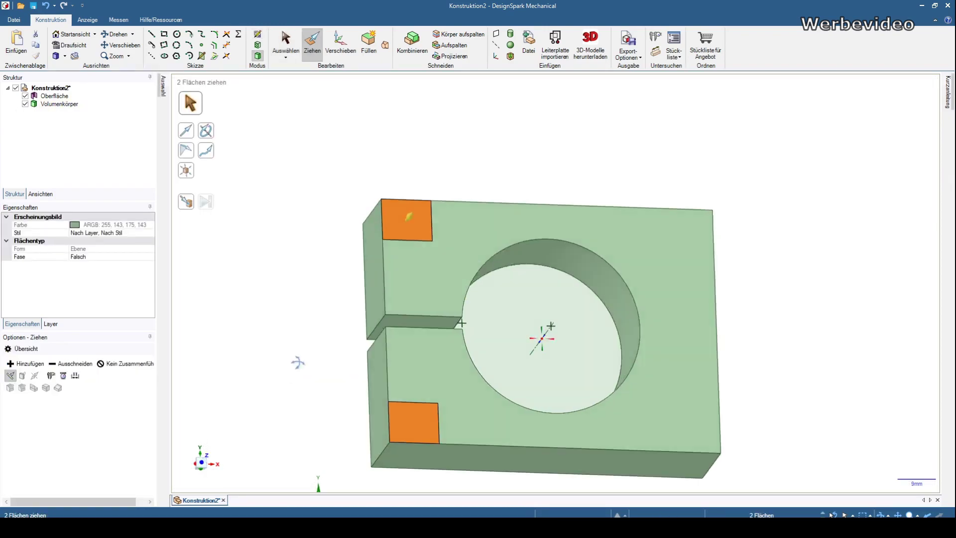
middle_click_drag(289, 381, 319, 314)
left_click_drag(316, 211, 289, 222)
mouse_move(289, 222)
middle_mouse_down()
mouse_move(275, 282)
mouse_move(256, 284)
mouse_move(271, 271)
mouse_move(248, 277)
mouse_move(271, 196)
mouse_move(305, 341)
middle_mouse_up()
Step: Select the upper and lower slot faces and pull both out by 3 mm
left_click(368, 359)
key("v")
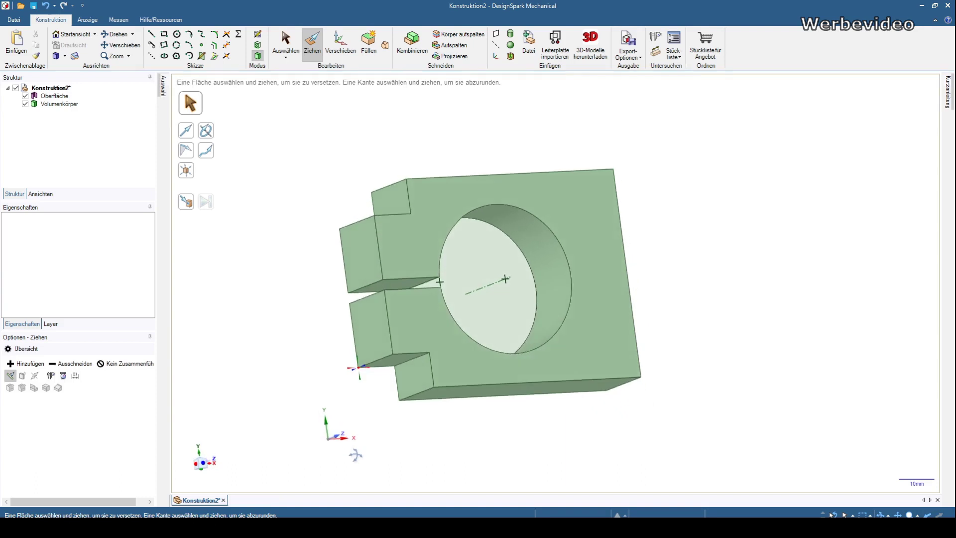
left_click(395, 284)
left_click(408, 200)
left_click(408, 209)
middle_click_drag(409, 210, 413, 365)
left_click(413, 365, "ctrl")
middle_click_drag(324, 323, 314, 189)
left_click_drag(315, 177, 323, 179)
key("Return")
mouse_move(323, 180)
middle_mouse_down()
mouse_move(316, 216)
mouse_move(318, 183)
middle_mouse_up()
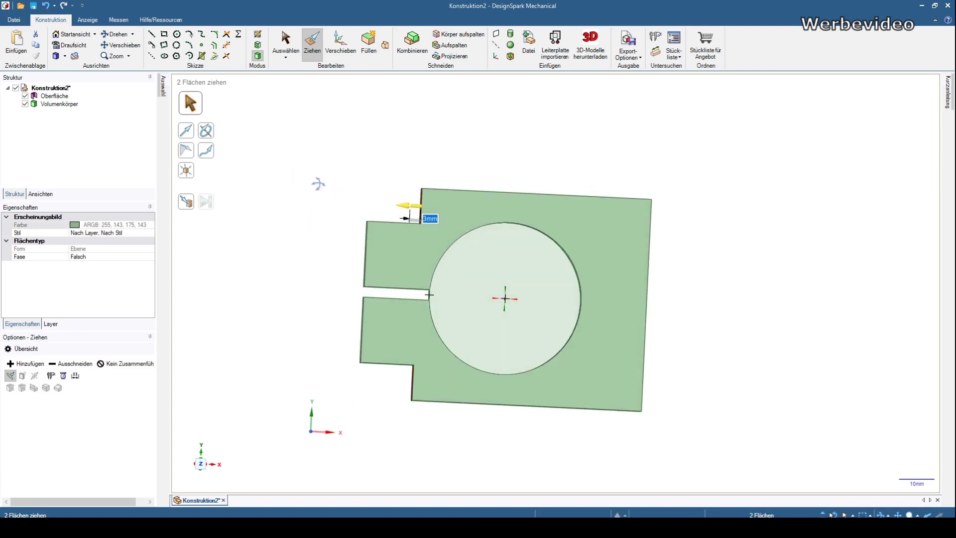
key("s")
Step: Delete the loose circular surface inside the bore, leaving it open
left_click(513, 297)
key("Delete")
mouse_move(269, 215)
middle_mouse_down()
mouse_move(283, 256)
mouse_move(280, 345)
middle_mouse_up()
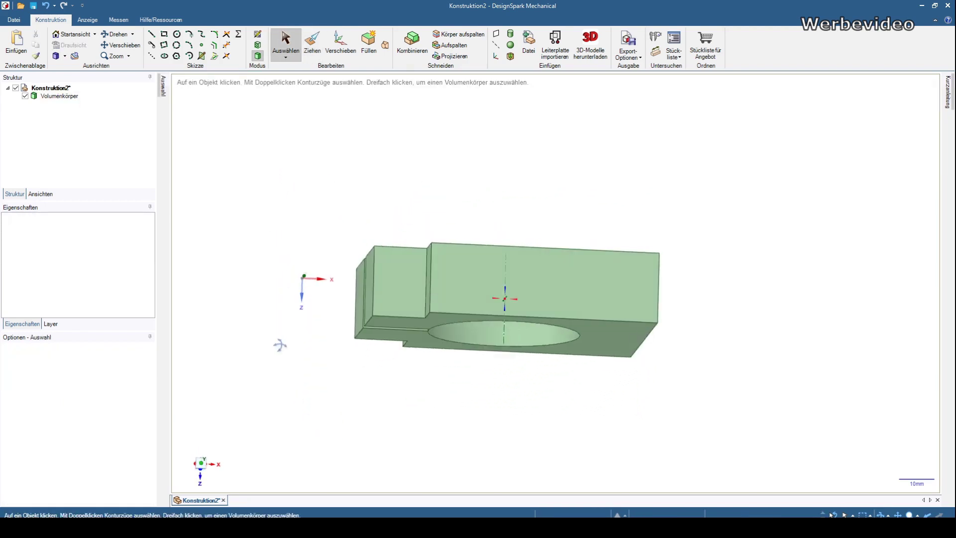
left_click(413, 265)
Step: On the ear's end face, sketch a 15 mm line and an 8 mm circle at its midpoint
left_click(70, 45)
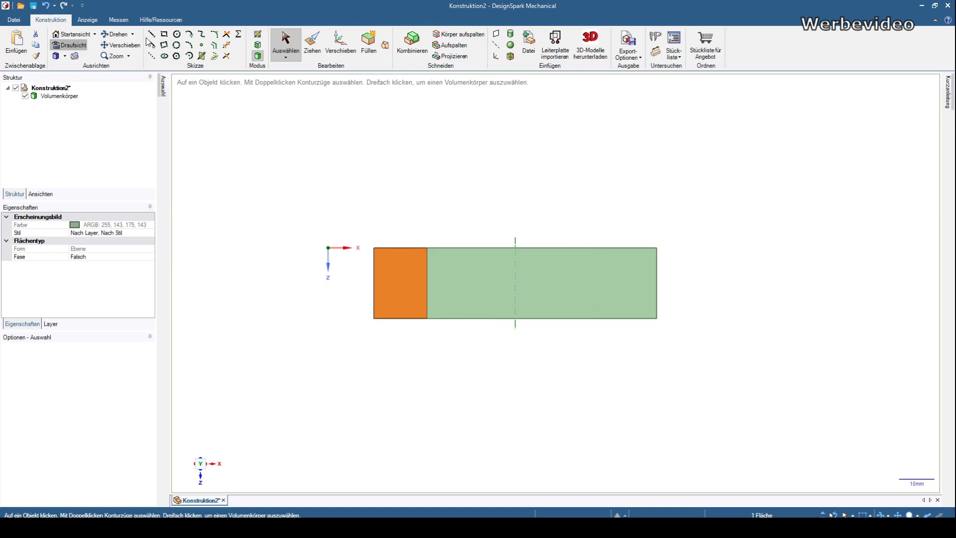
left_click(151, 34)
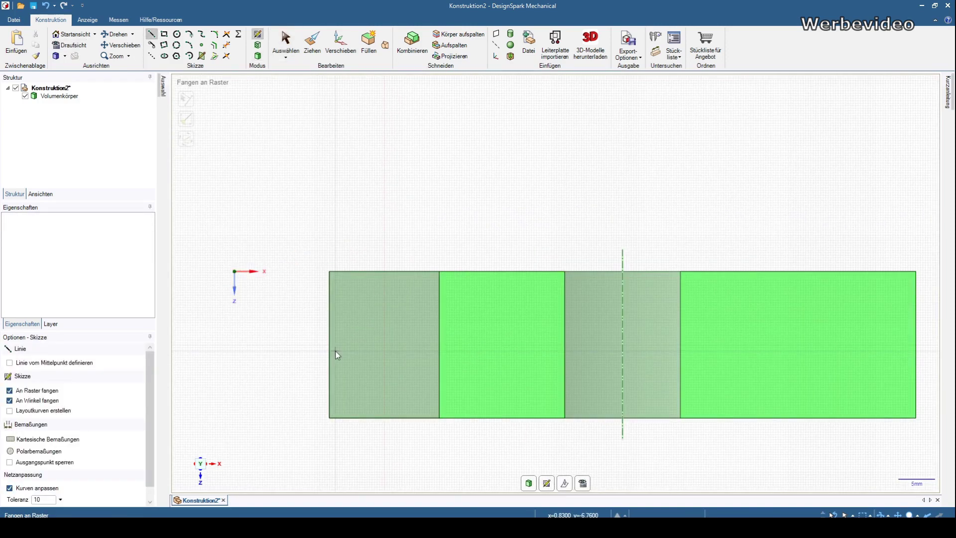
left_click(330, 345)
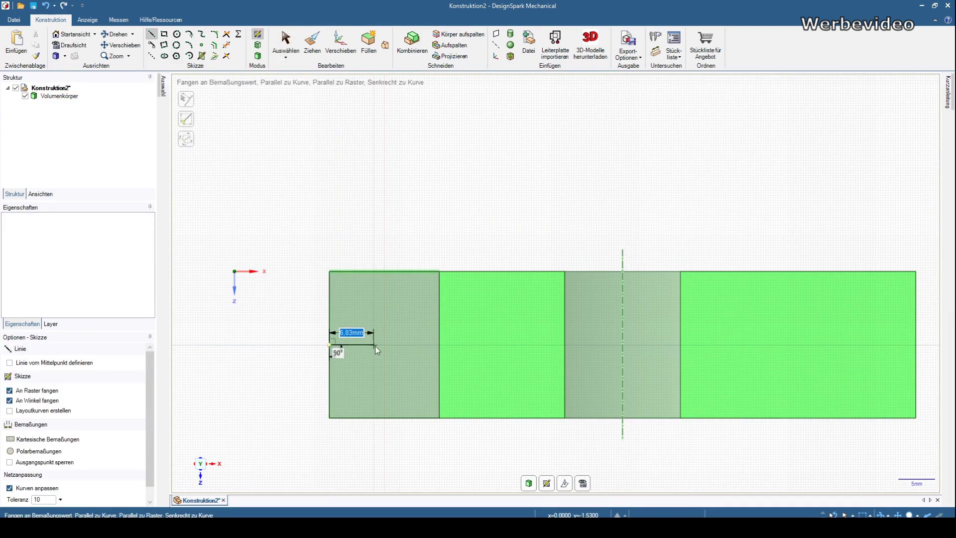
left_click(436, 344)
left_click(176, 34)
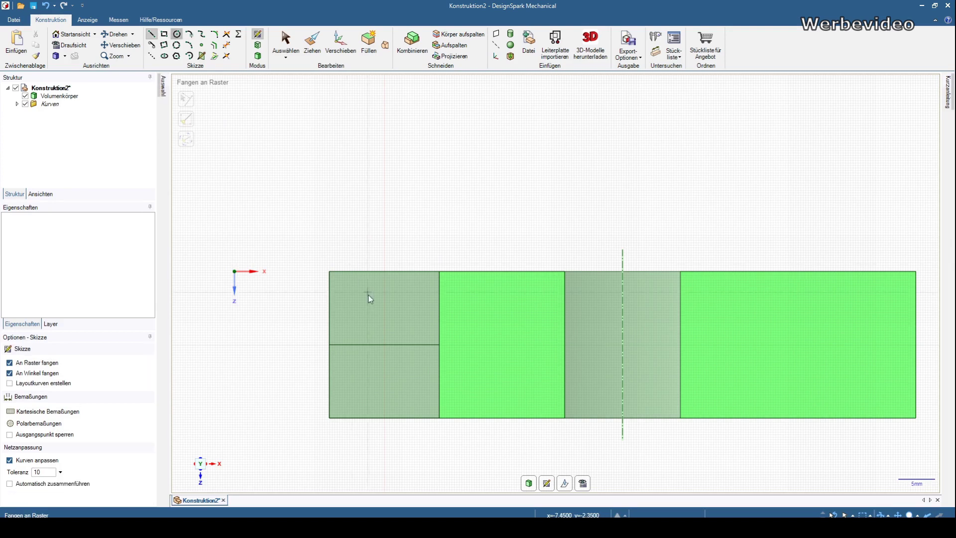
left_click(384, 344)
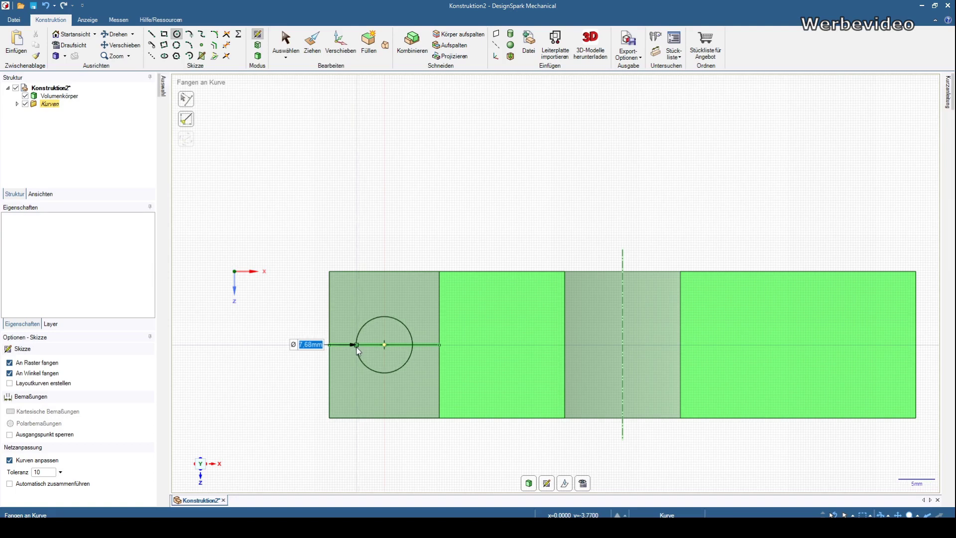
type("8")
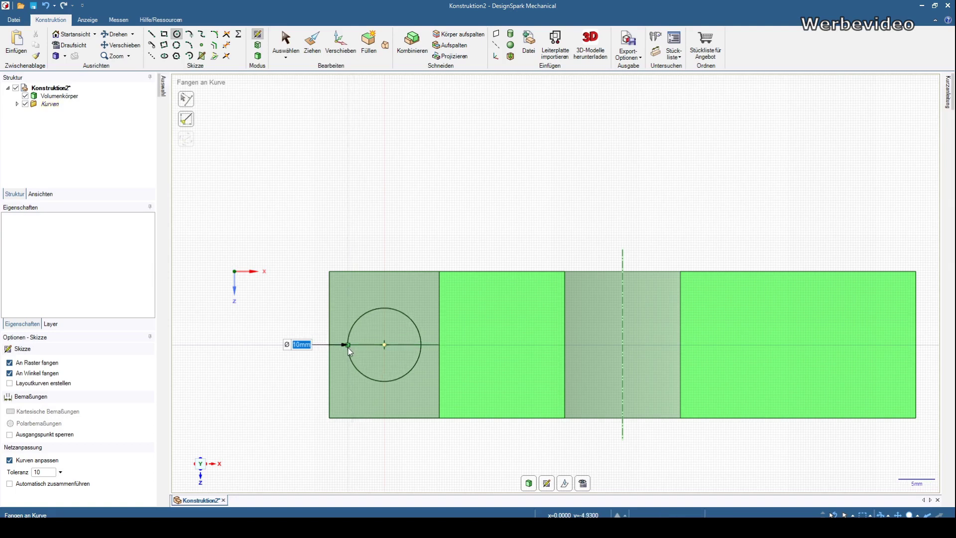
key("Return")
key("Escape")
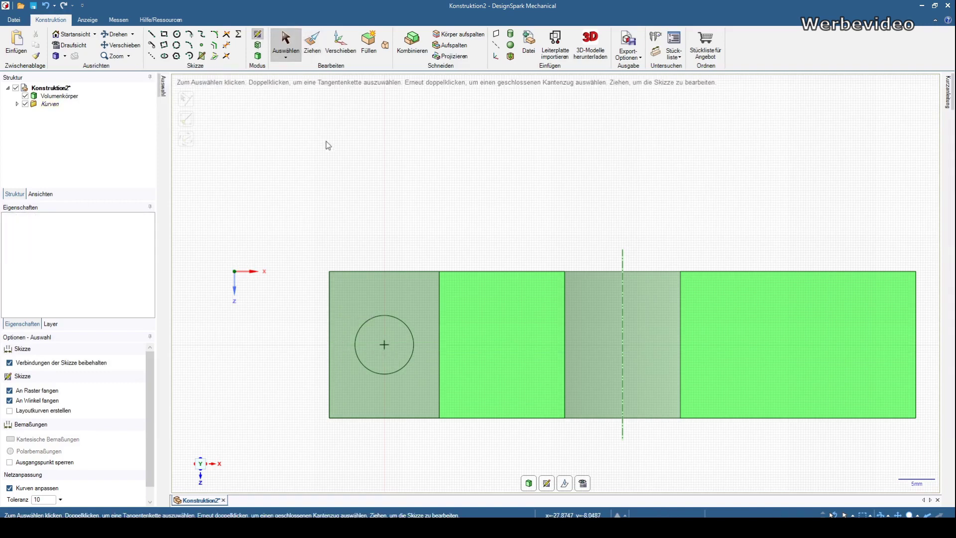
Step: Pull the 8 mm circle through both ears to cut the bolt hole
left_click(311, 40)
left_click(384, 345)
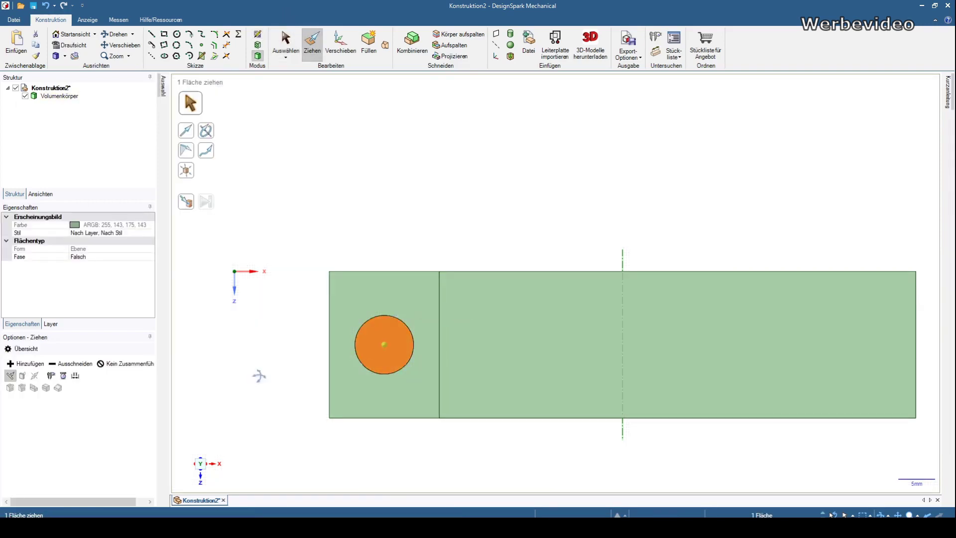
left_click_drag(268, 284, 310, 398)
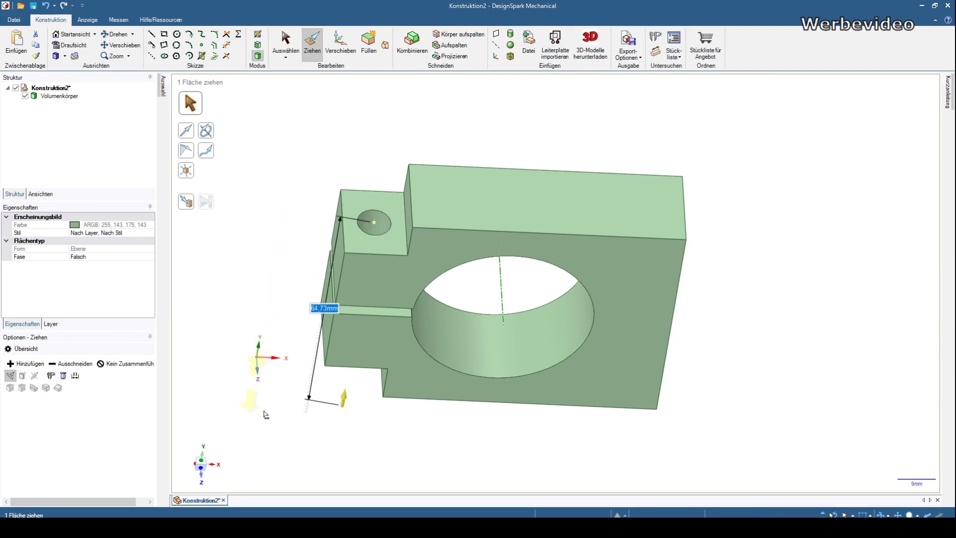
mouse_move(331, 427)
middle_mouse_down()
mouse_move(306, 385)
mouse_move(324, 392)
mouse_move(290, 358)
mouse_move(311, 301)
mouse_move(327, 314)
mouse_move(309, 274)
mouse_move(315, 294)
mouse_move(574, 410)
mouse_move(538, 401)
mouse_move(452, 412)
mouse_move(451, 304)
middle_mouse_up()
left_click(451, 304)
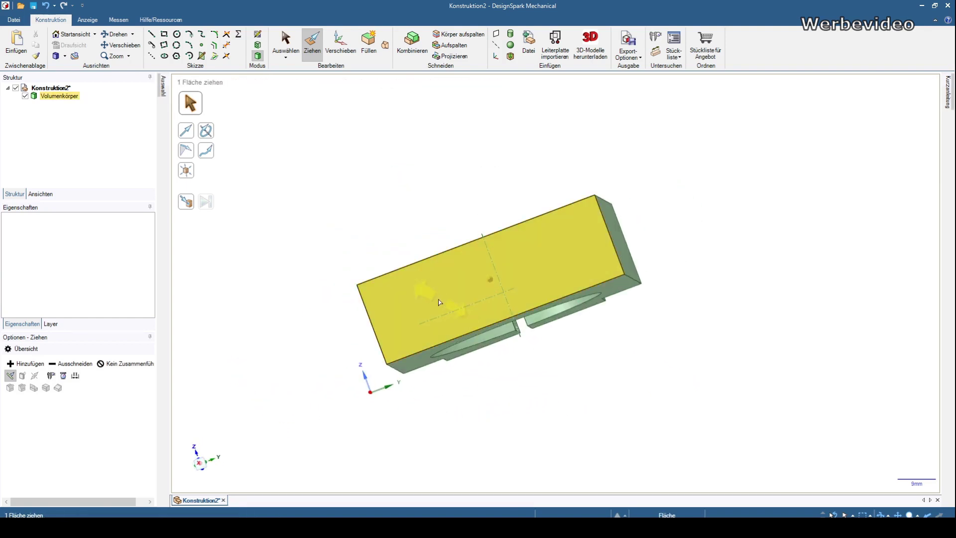
key("Escape")
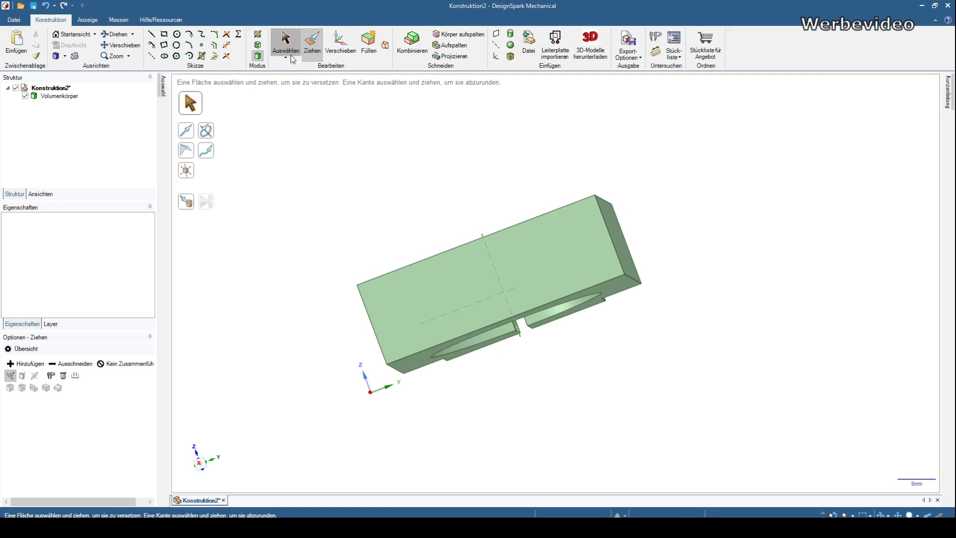
Step: Viewing the long flat face square-on, sketch a horizontal helper line across its centre
left_click(285, 42)
left_click(406, 282)
left_click(70, 45)
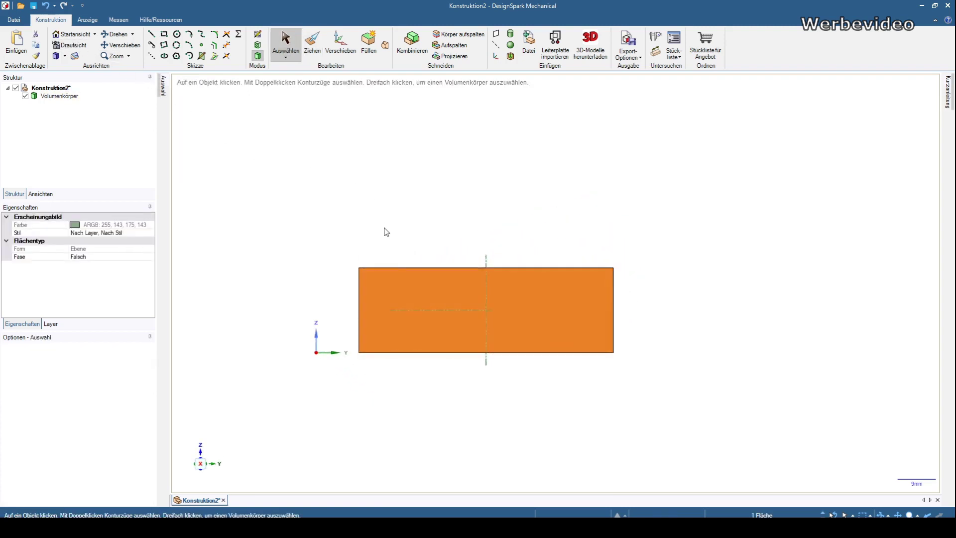
left_click(152, 34)
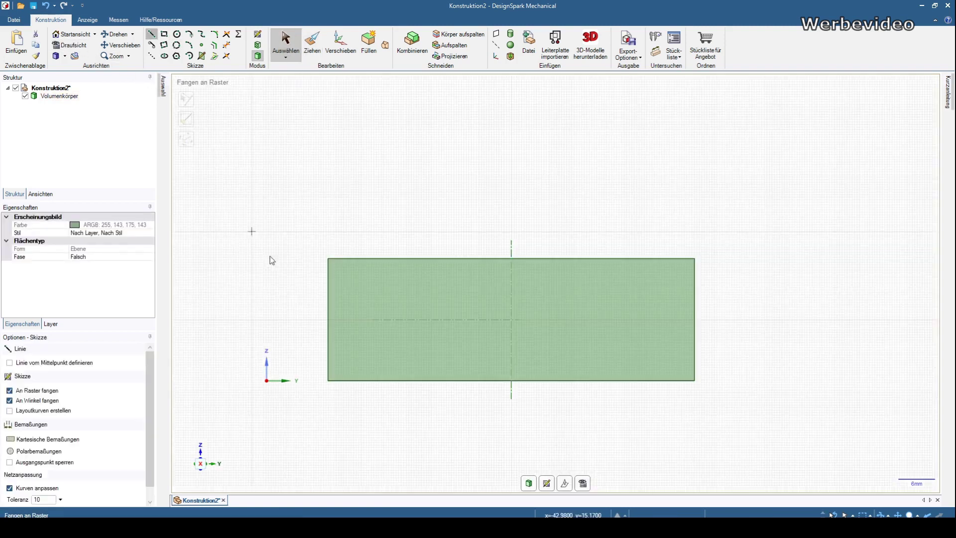
left_click(328, 320)
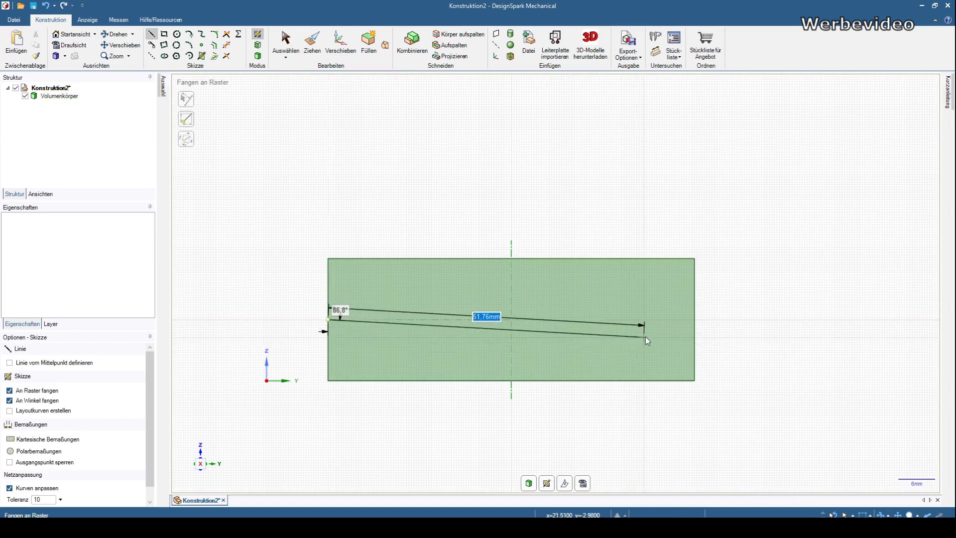
left_click(513, 319)
left_click(695, 319)
key("Escape")
Step: Place two 7,4 mm circles centred on the helper line, left and right
left_click(179, 35)
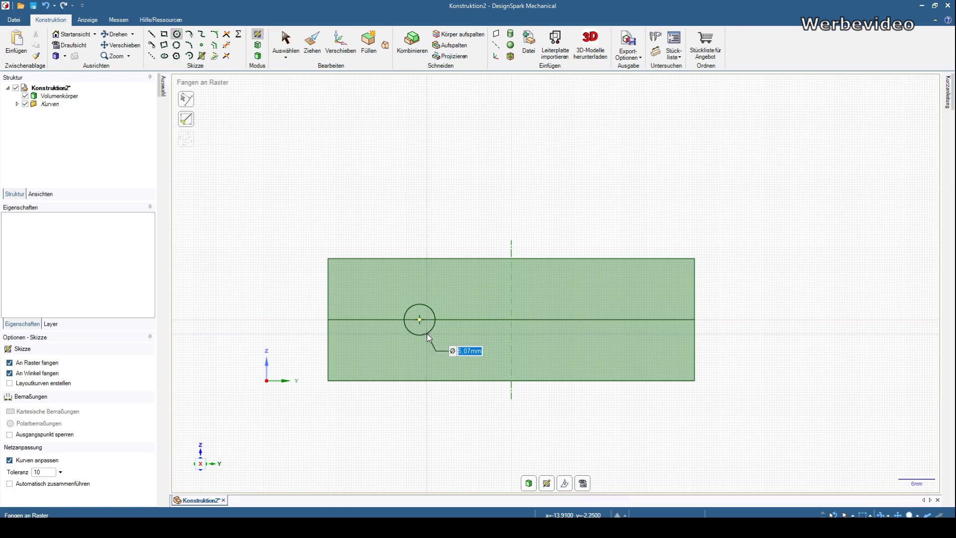
left_click(426, 333)
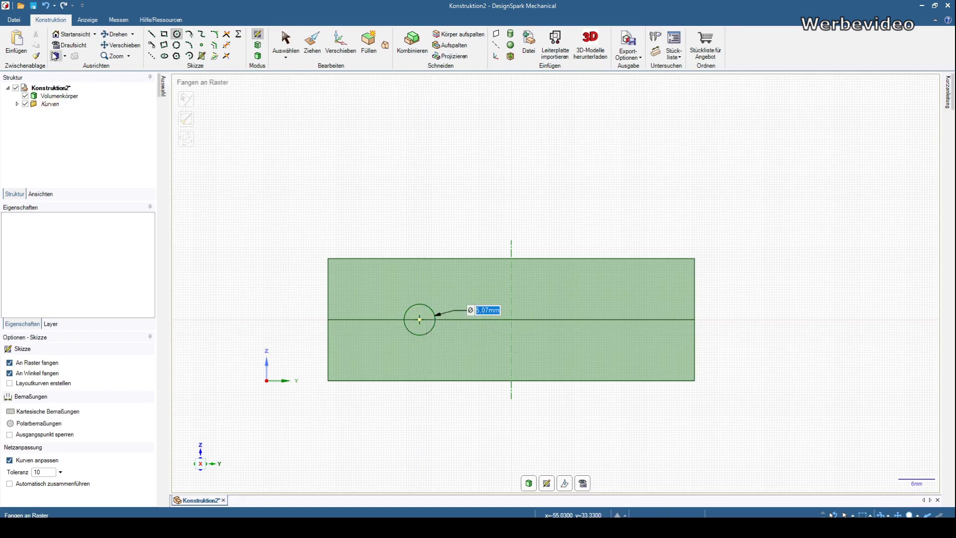
left_click(45, 5)
left_click(419, 320)
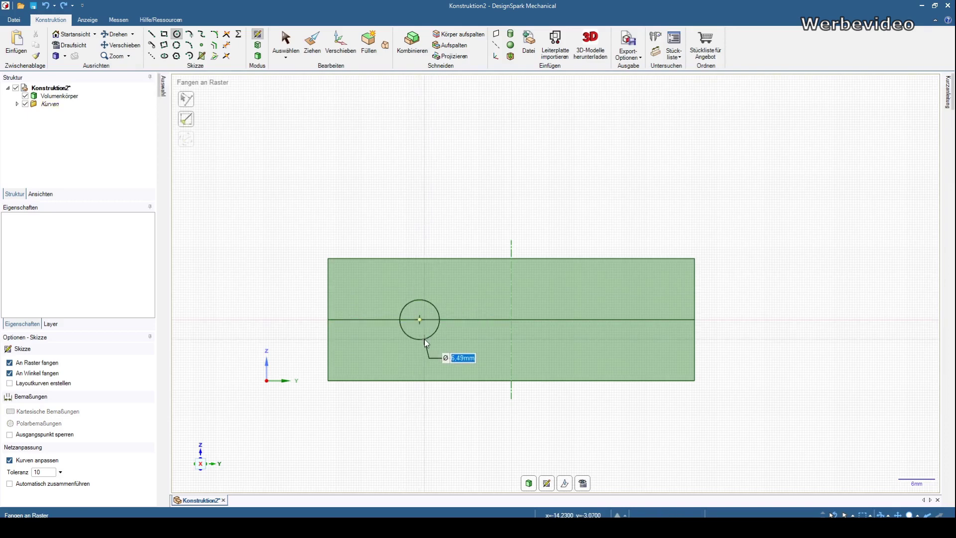
type("7,")
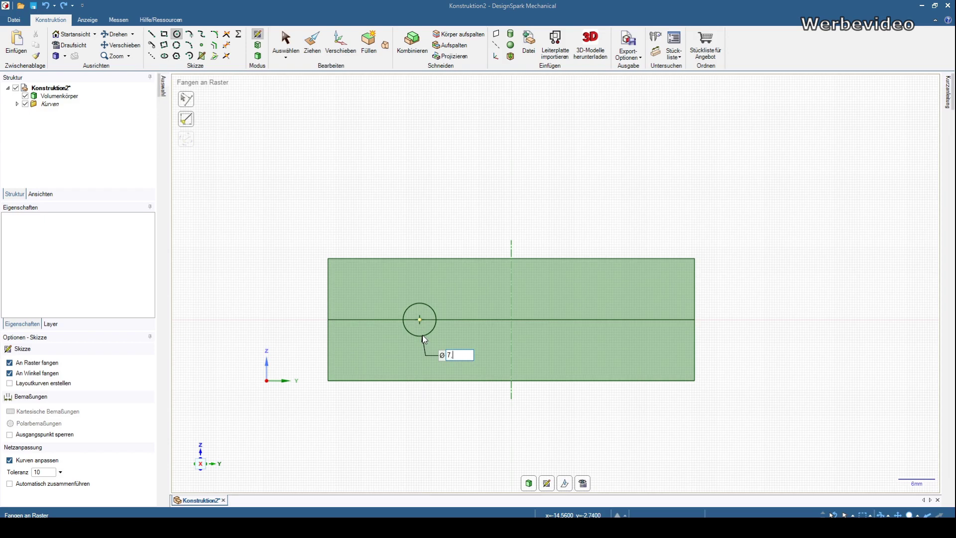
type("4")
key("Return")
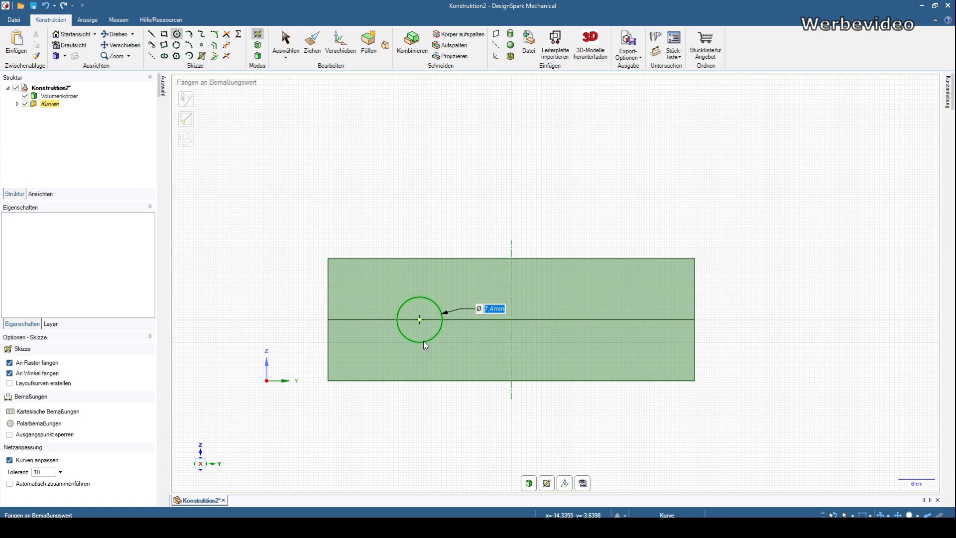
left_click(603, 320)
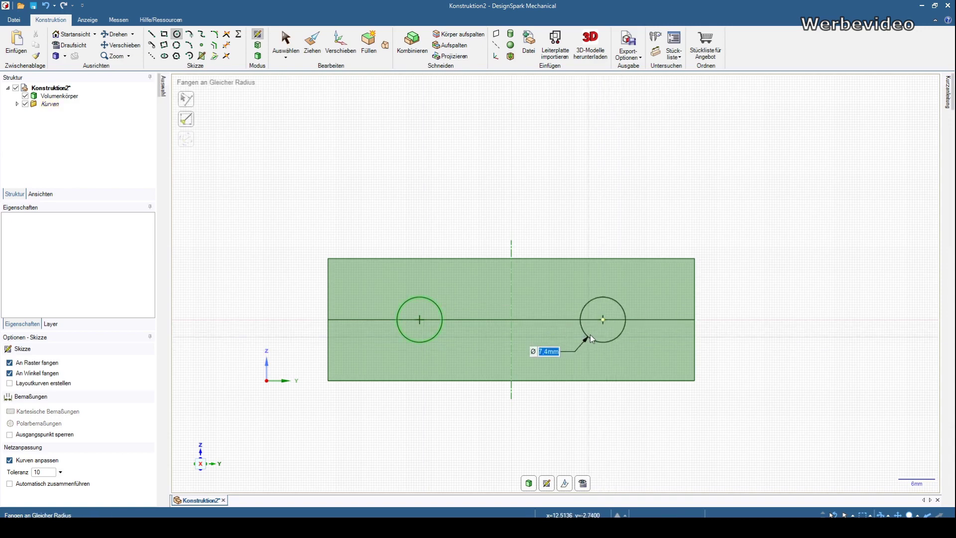
key("Return")
key("Escape")
Step: Delete both halves of the helper centre line
left_click(461, 319)
key("Delete")
left_click(542, 319)
key("Delete")
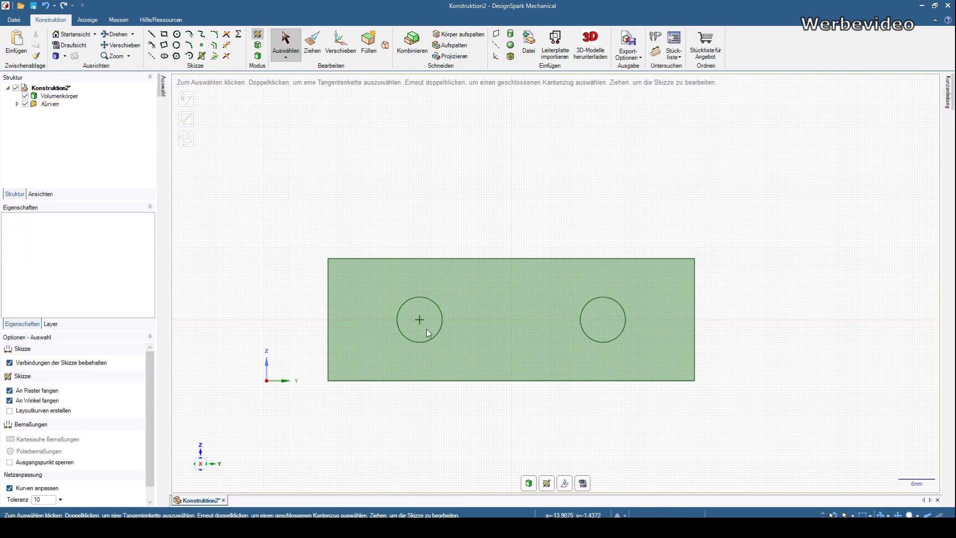
Step: Pull both 7,4 mm circles 16 mm into the block as round holes
key("p")
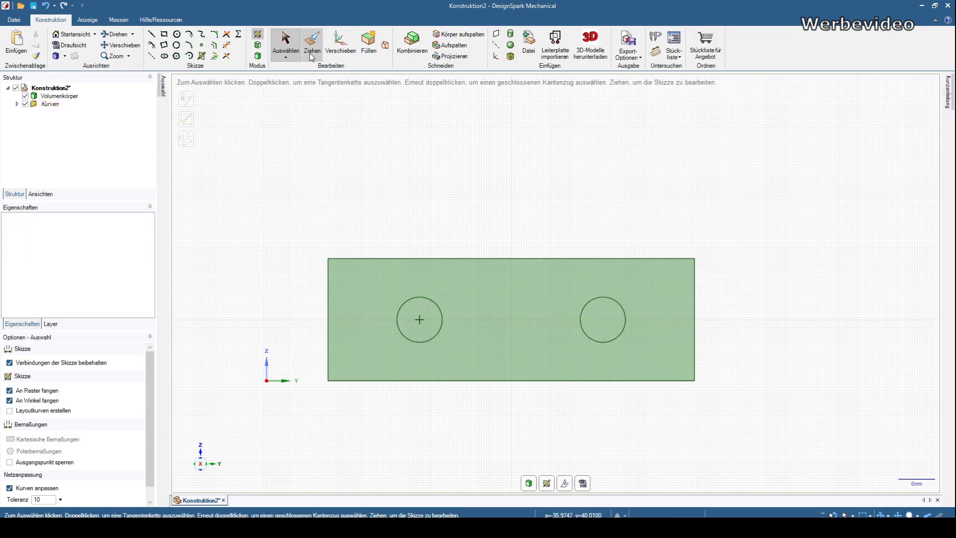
left_click(421, 321)
left_click(591, 322, "ctrl")
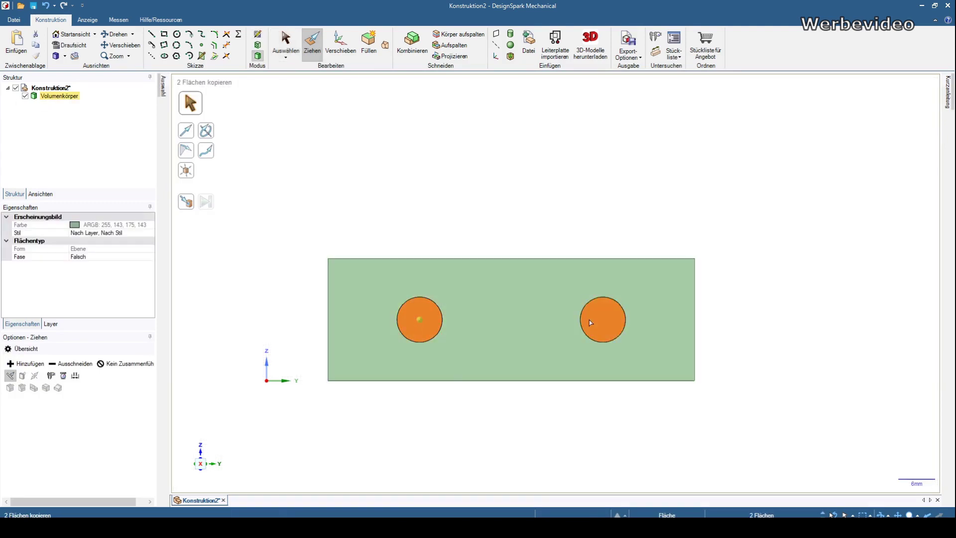
mouse_move(237, 400)
middle_mouse_down()
mouse_move(508, 320)
mouse_move(491, 363)
mouse_move(331, 446)
mouse_move(393, 446)
mouse_move(372, 445)
middle_mouse_up()
left_click_drag(373, 445, 337, 426)
type("16")
key("Return")
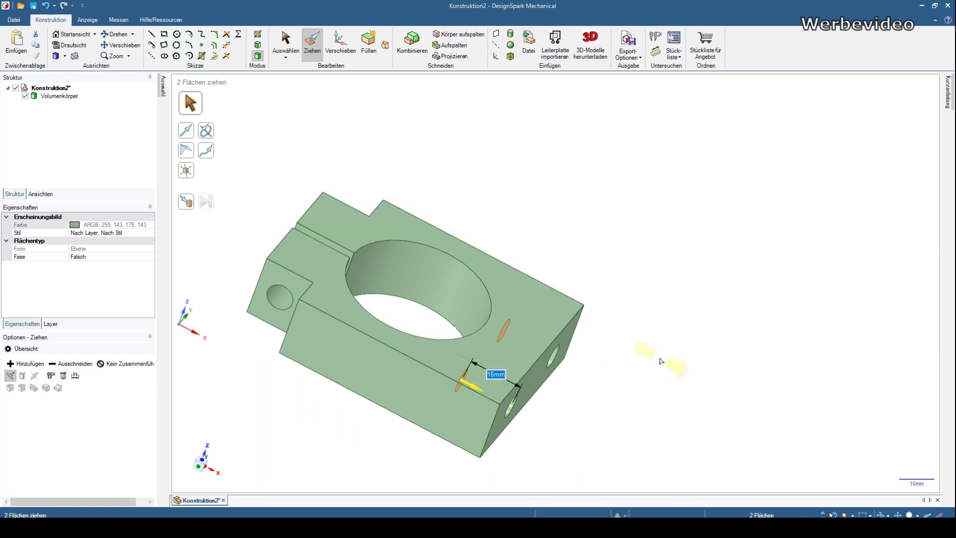
key("Escape")
mouse_move(695, 342)
middle_mouse_down()
mouse_move(697, 288)
mouse_move(696, 367)
mouse_move(723, 380)
mouse_move(575, 250)
mouse_move(358, 199)
mouse_move(373, 283)
mouse_move(390, 224)
mouse_move(325, 182)
mouse_move(344, 175)
mouse_move(380, 113)
mouse_move(444, 152)
mouse_move(384, 181)
mouse_move(401, 175)
middle_mouse_up()
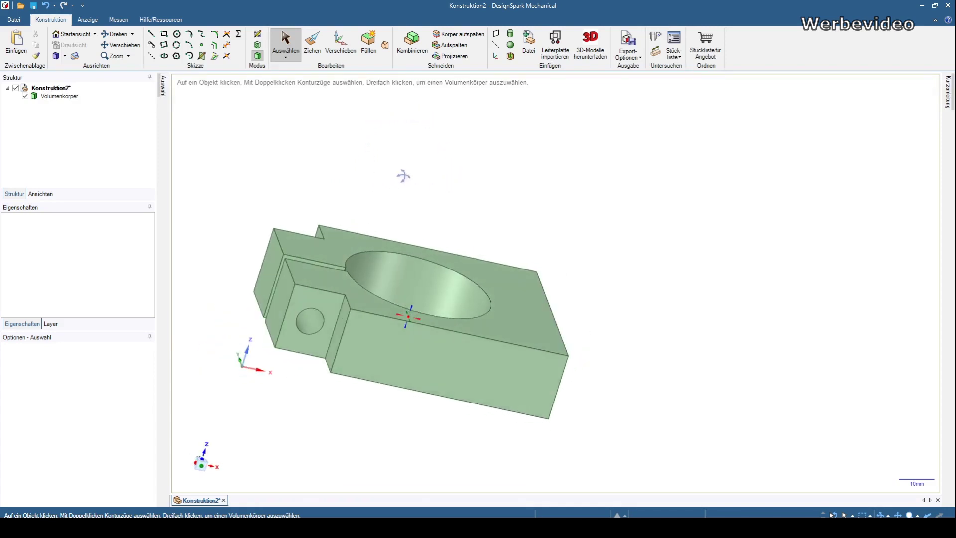
left_click(382, 343)
left_click(70, 44)
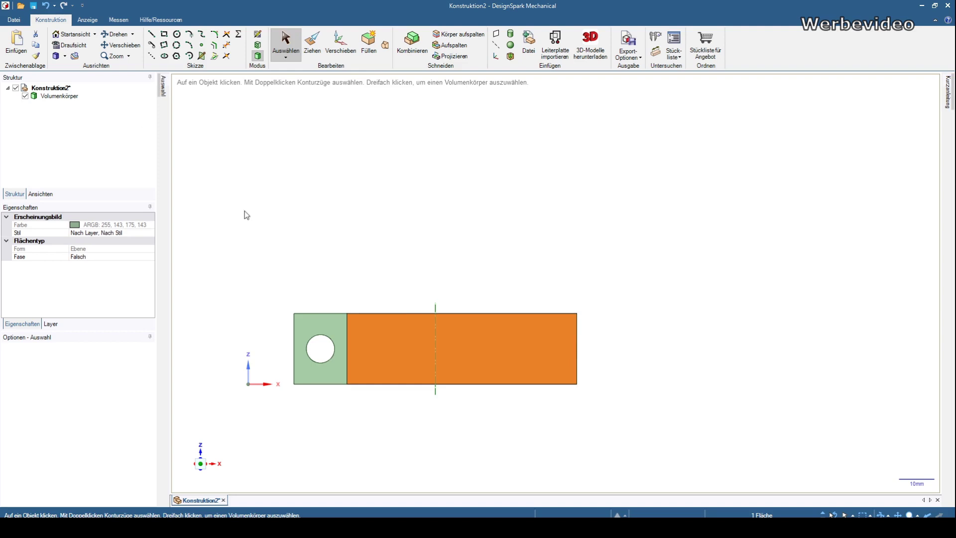
left_click(595, 365)
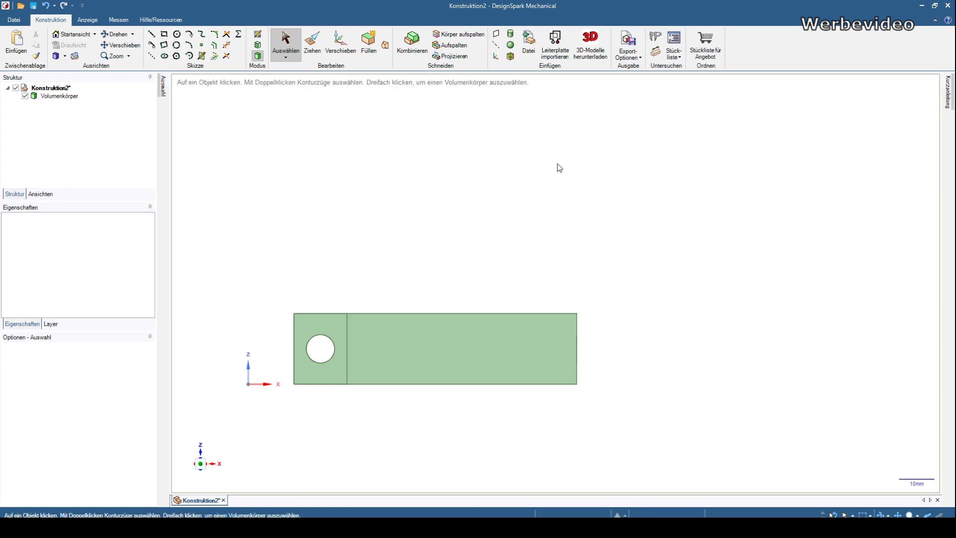
middle_click_drag(619, 235, 620, 282)
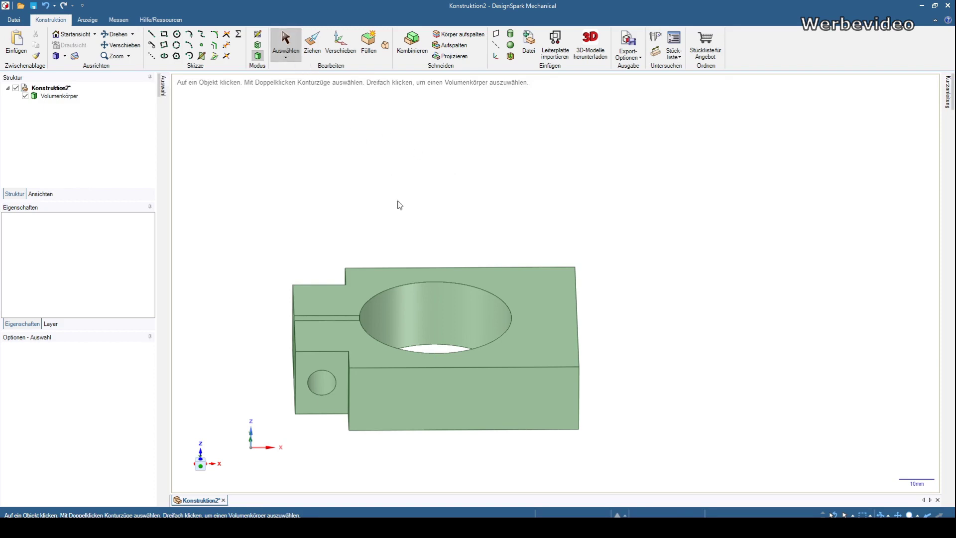
left_click(572, 320)
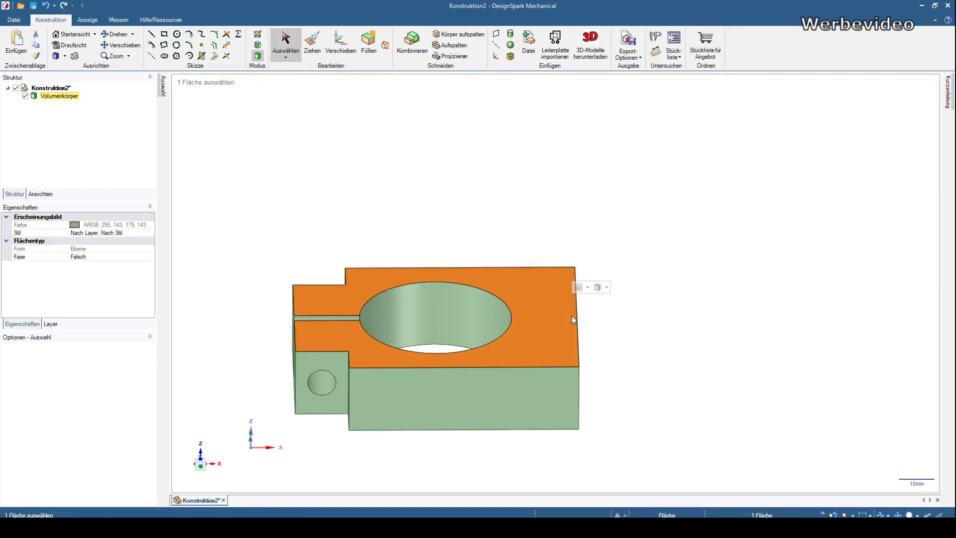
left_click(75, 47)
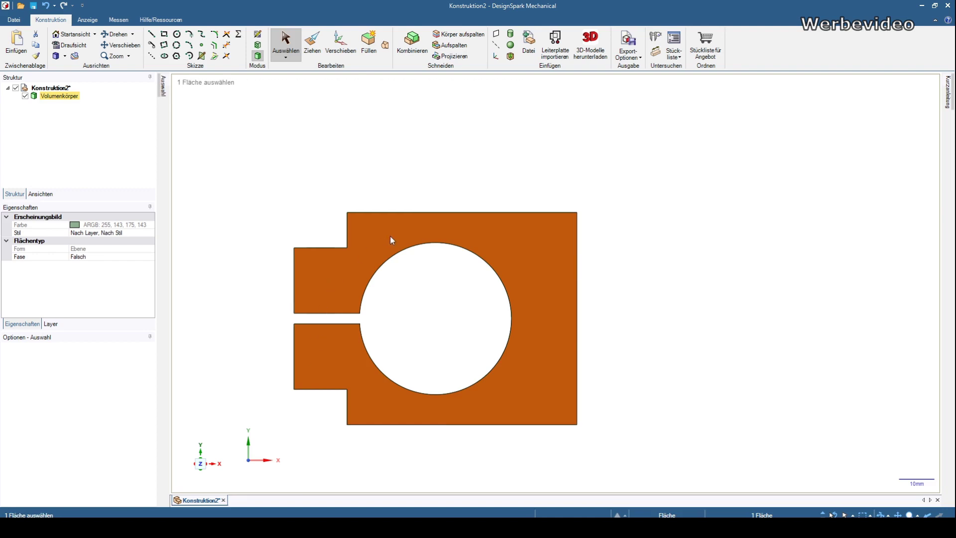
middle_click_drag(433, 315, 315, 381)
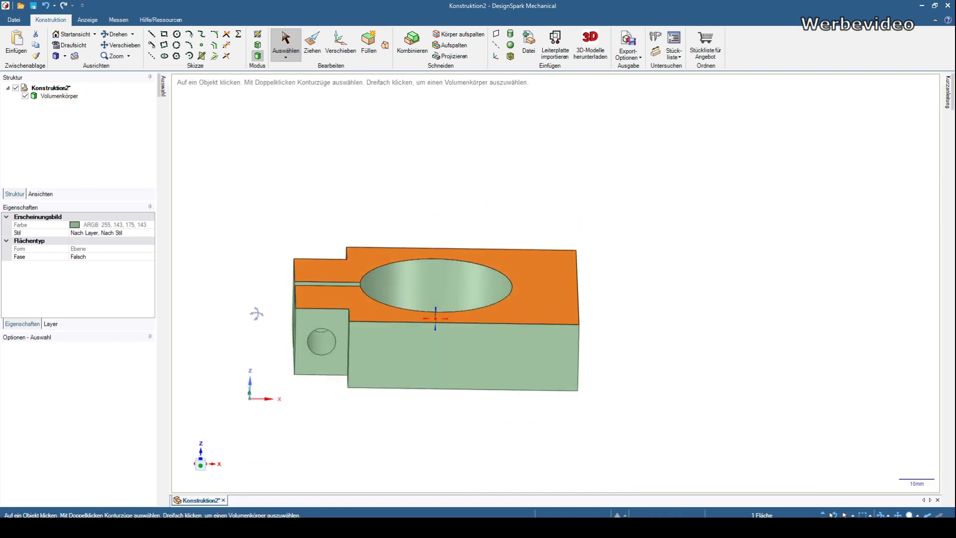
mouse_move(659, 411)
middle_mouse_down()
mouse_move(532, 415)
mouse_move(619, 401)
mouse_move(471, 475)
mouse_move(467, 390)
mouse_move(467, 399)
middle_mouse_up()
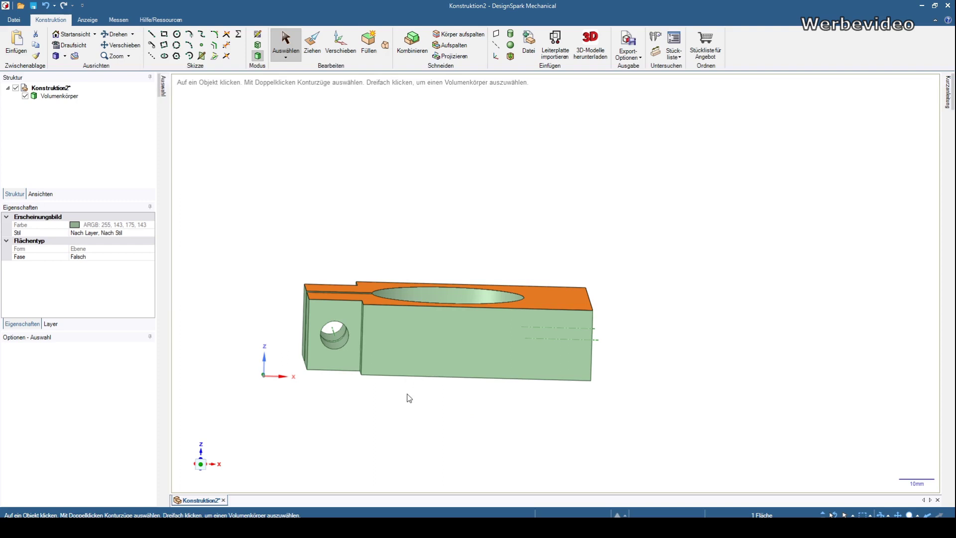
left_click(371, 374)
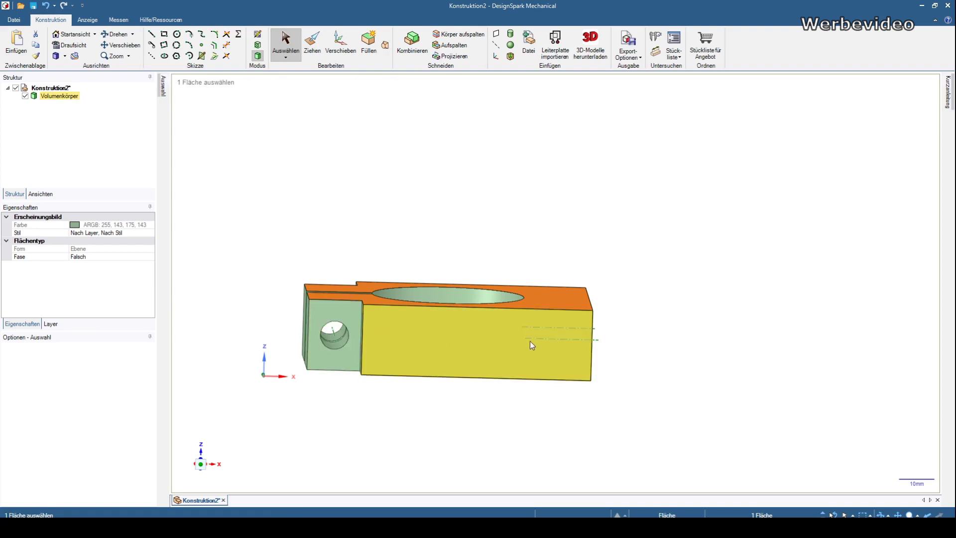
Step: Show the clamp part in straight top view with no face selected
key("v")
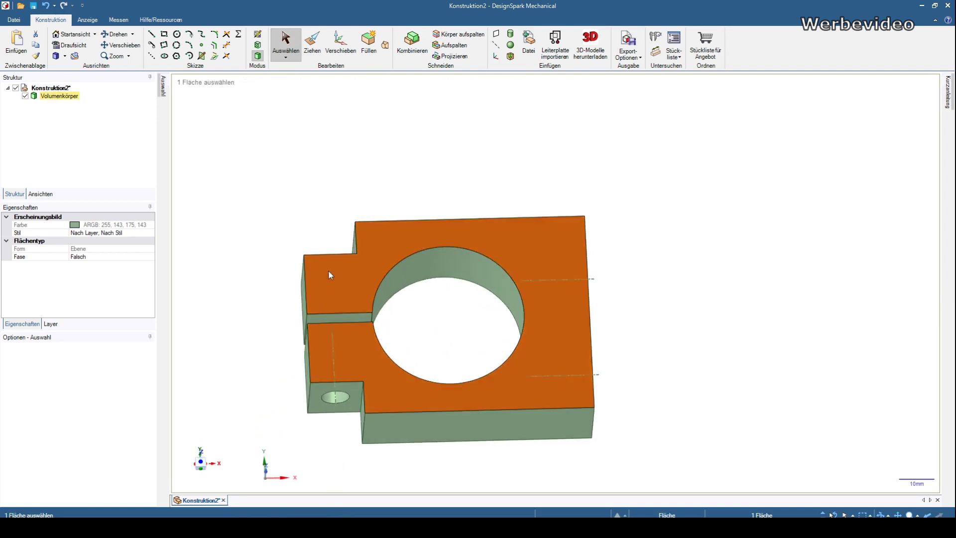
middle_click_drag(269, 248, 264, 261)
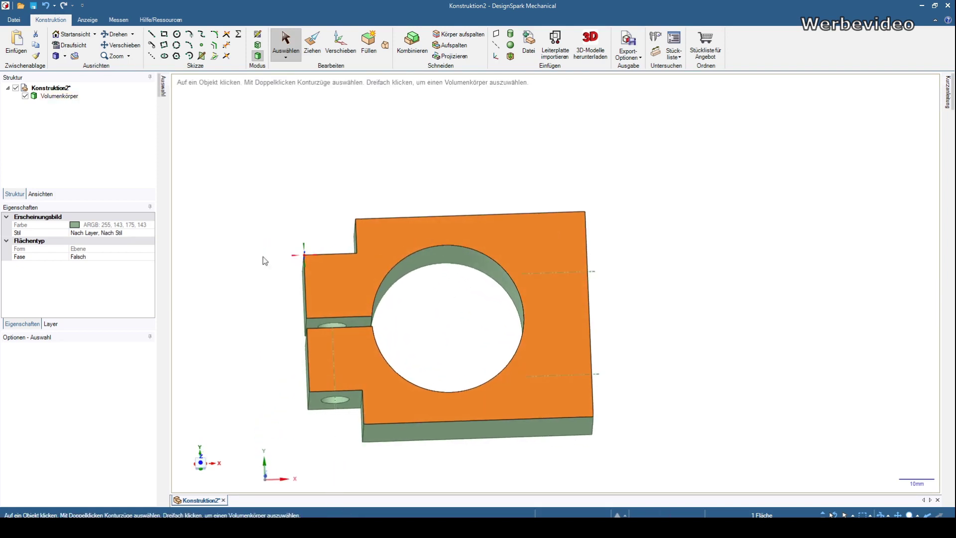
left_click(70, 45)
left_click(343, 287)
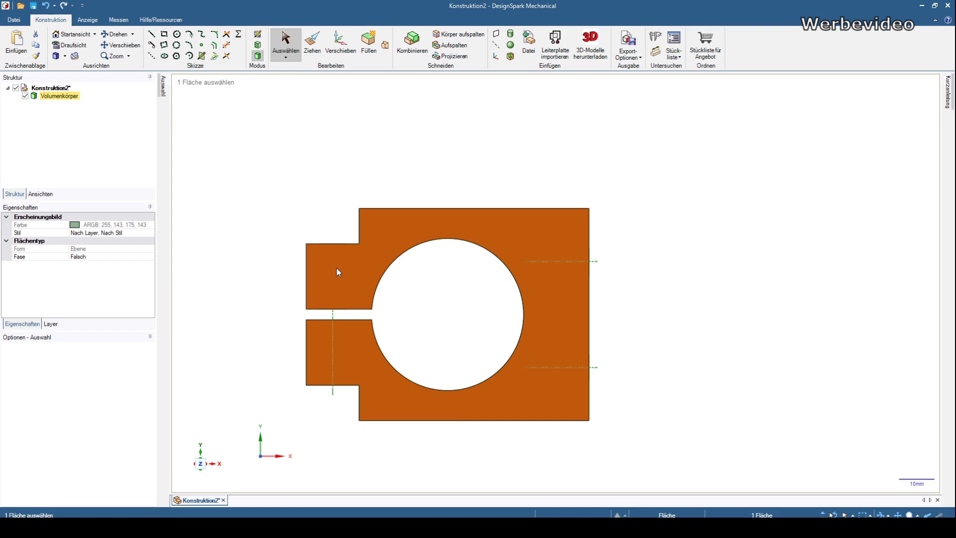
left_click(473, 331)
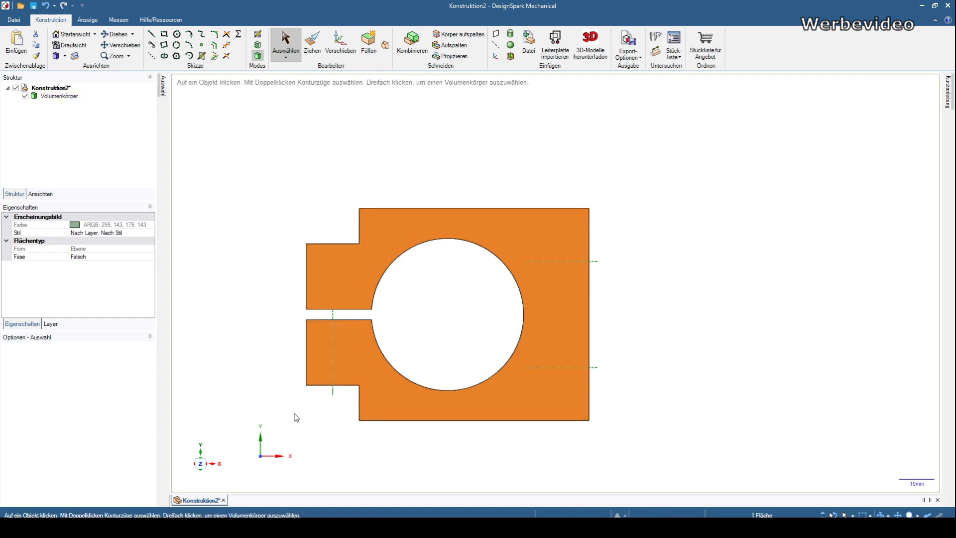
key("Escape")
left_click(334, 268)
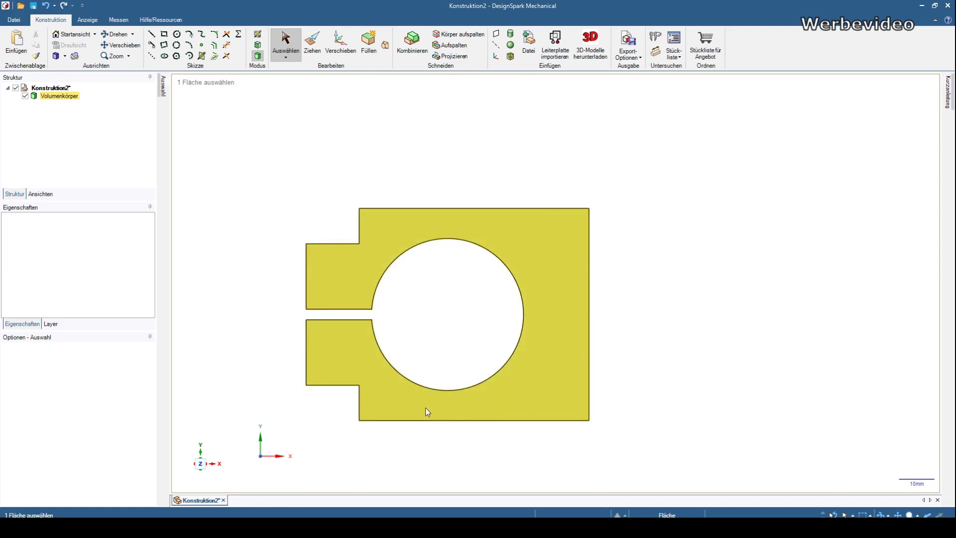
key("Escape")
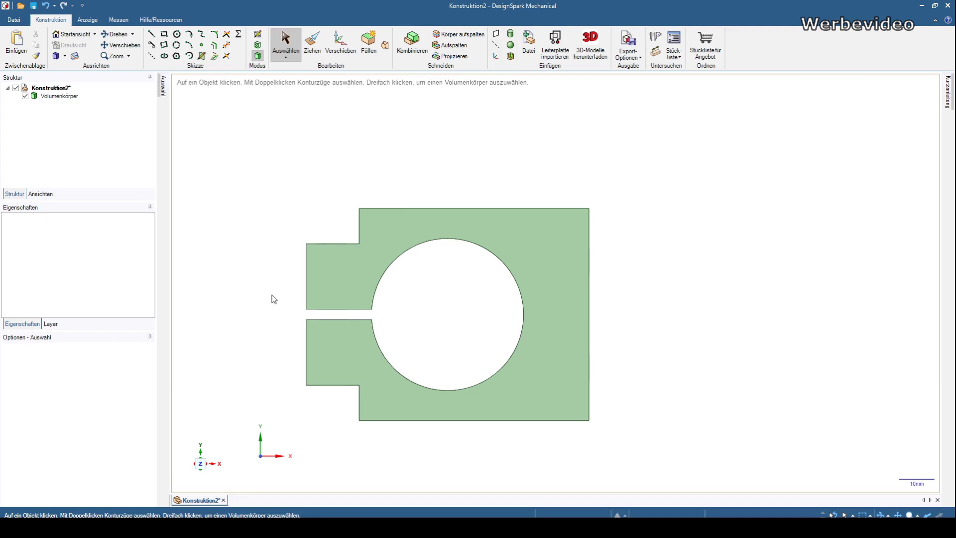
left_click(14, 19)
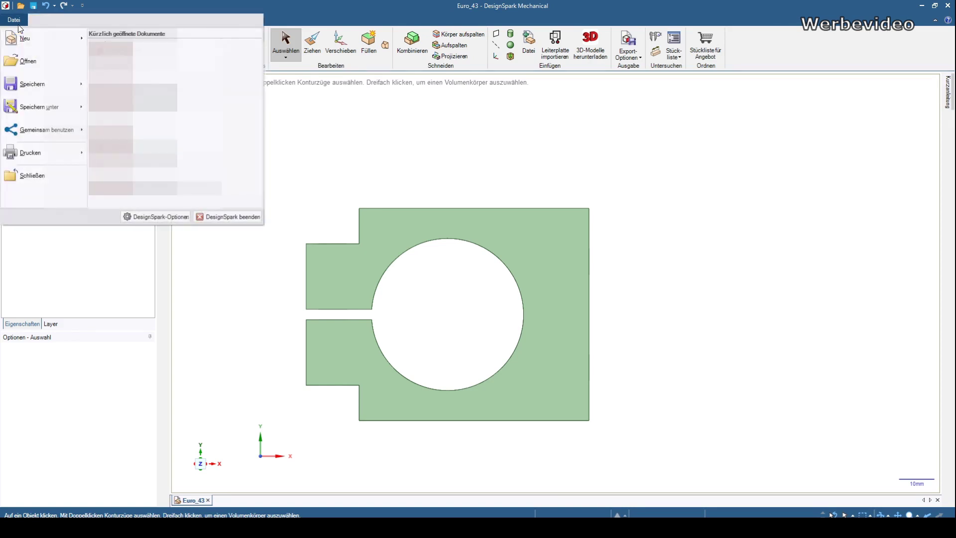
Step: Save the part as Euro_43 in AutoCAD DXF format with millimetre units
left_click(41, 99)
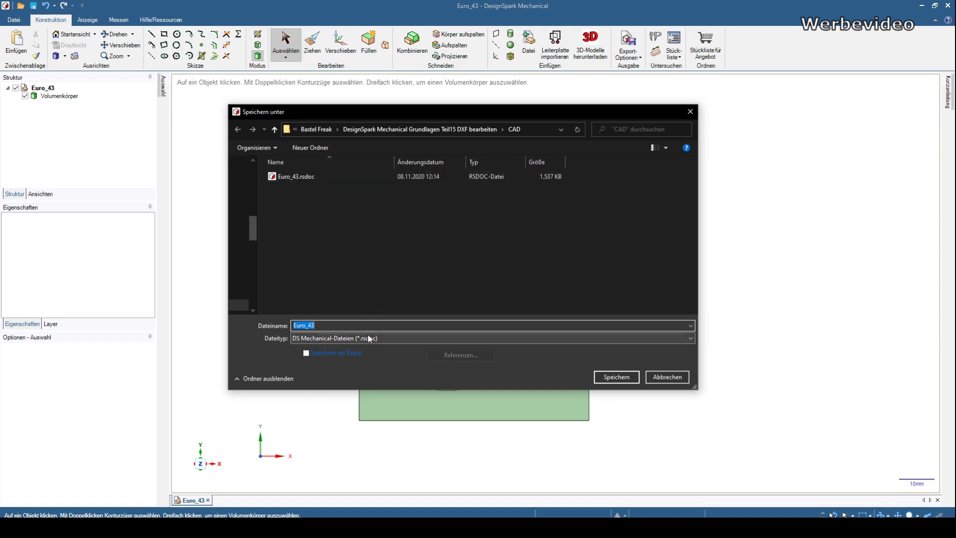
left_click(690, 338)
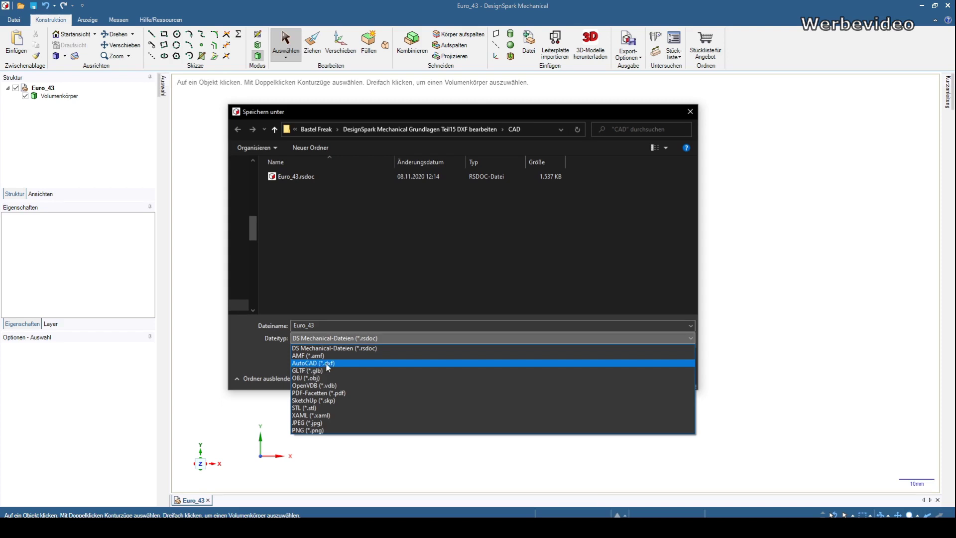
left_click(327, 363)
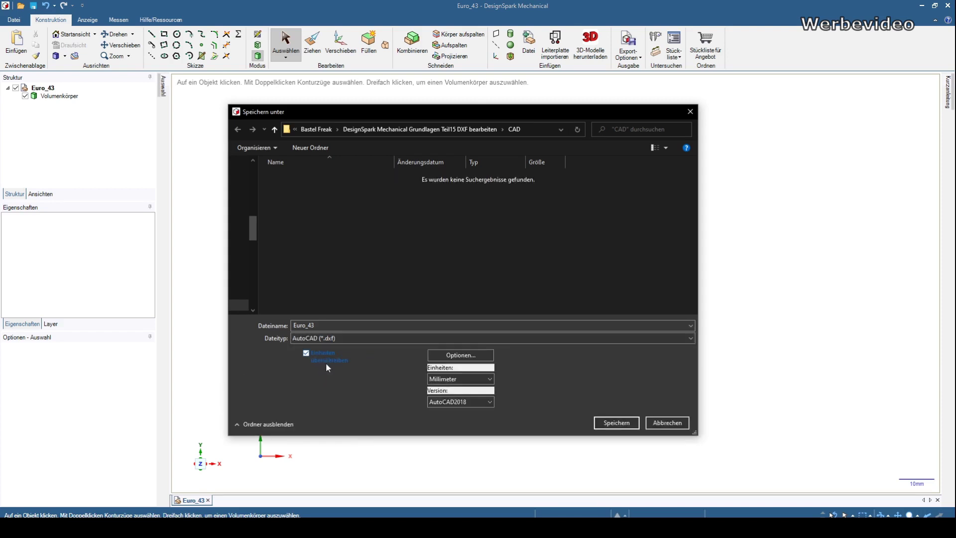
left_click(458, 379)
left_click(438, 381)
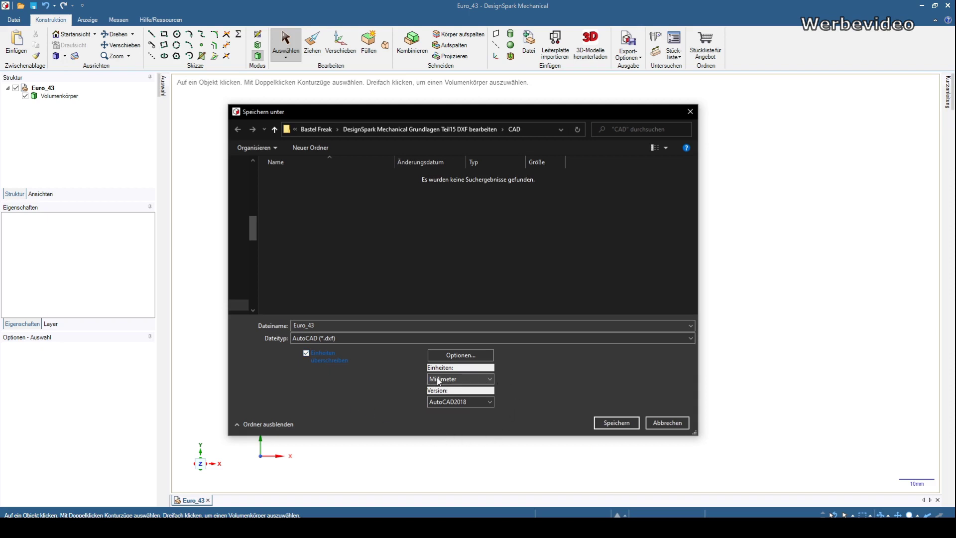
left_click(483, 377)
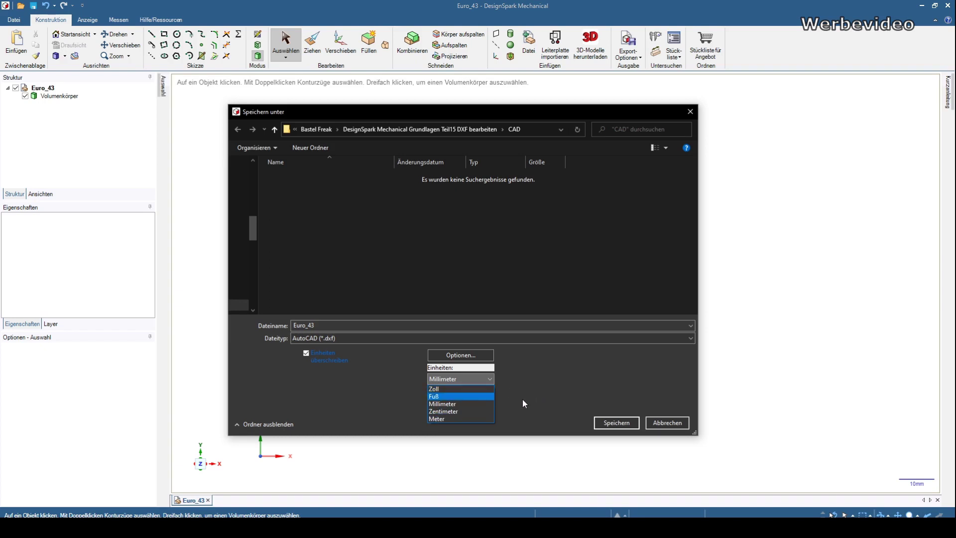
left_click(441, 403)
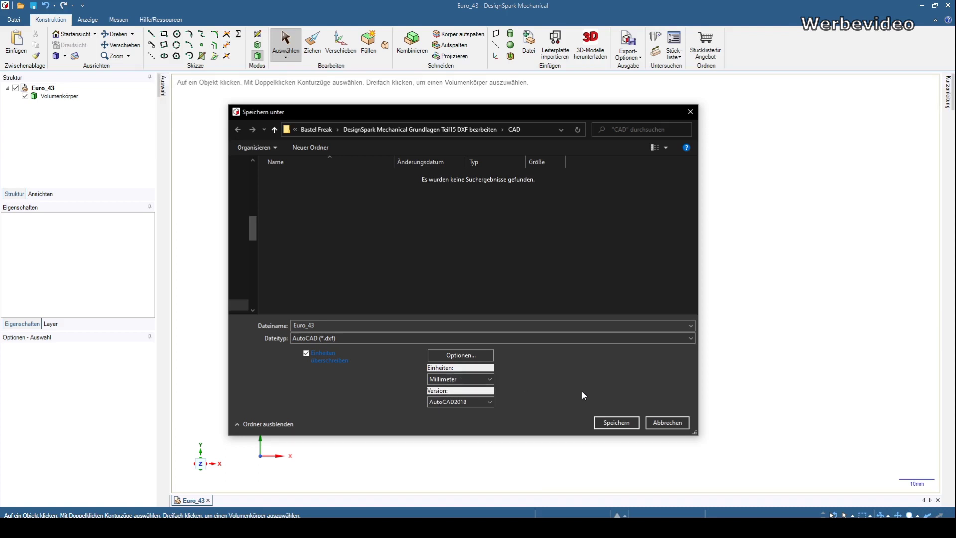
left_click(611, 426)
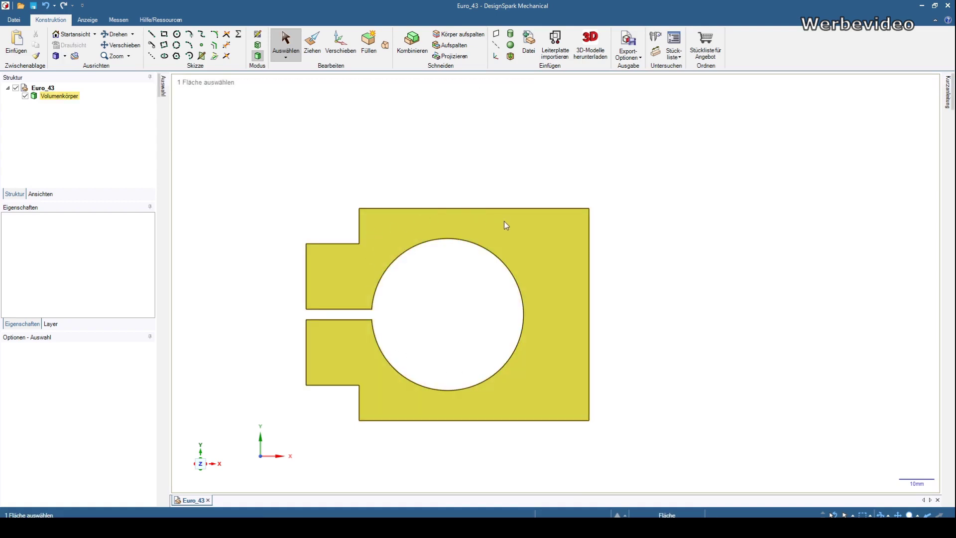
Step: Check the part in isometric and top views, then create a new empty design
key("h")
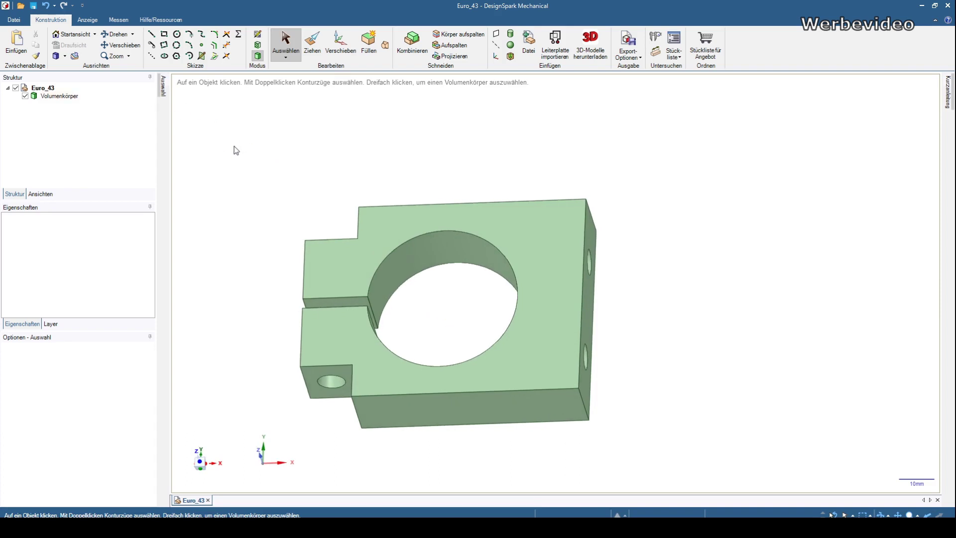
left_click(417, 214)
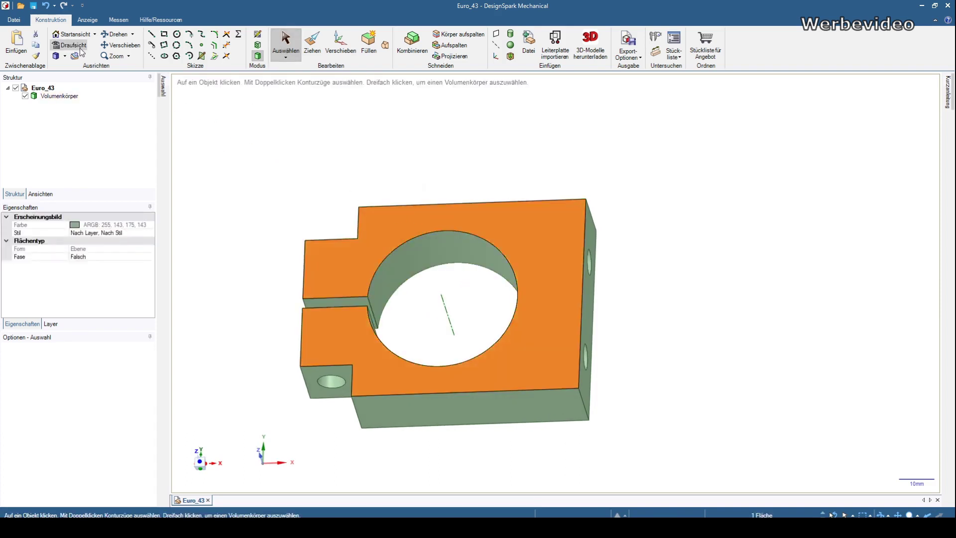
left_click(80, 49)
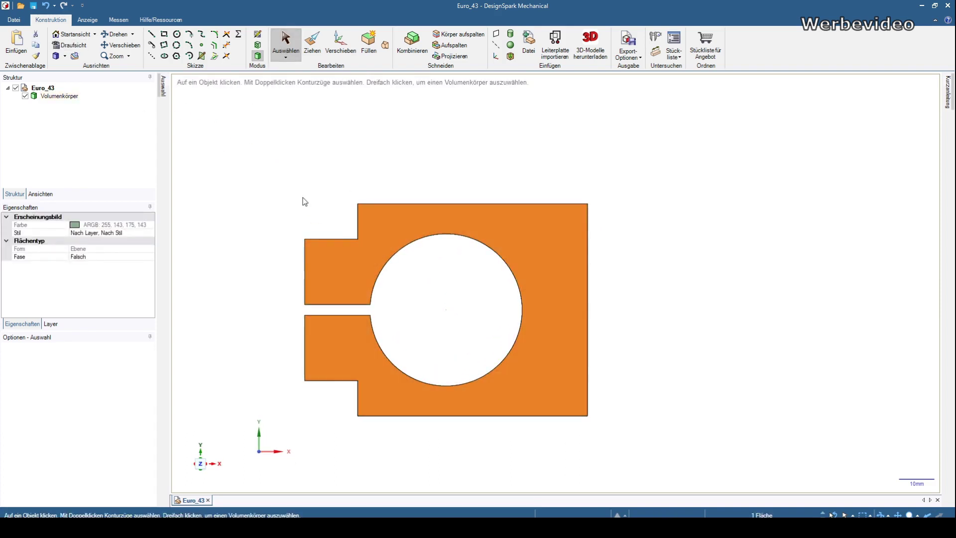
left_click(276, 248)
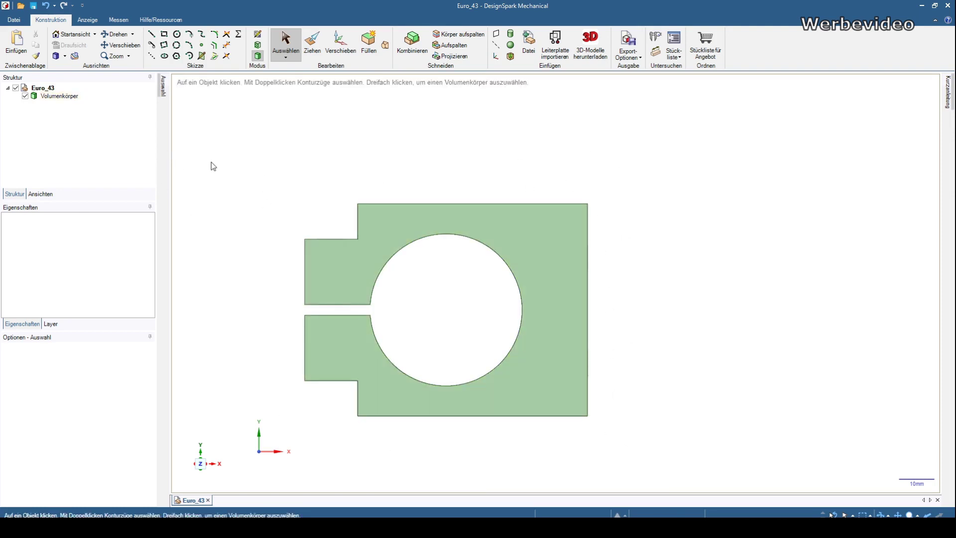
left_click(14, 20)
left_click(93, 51)
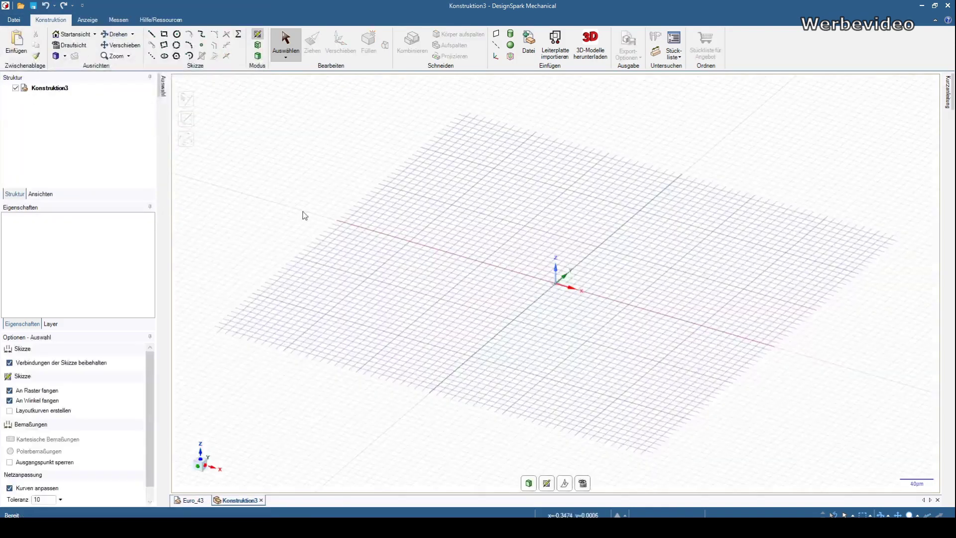
Step: Hide the sketch grid in the new Konstruktion3 design
left_click(87, 19)
left_click(407, 34)
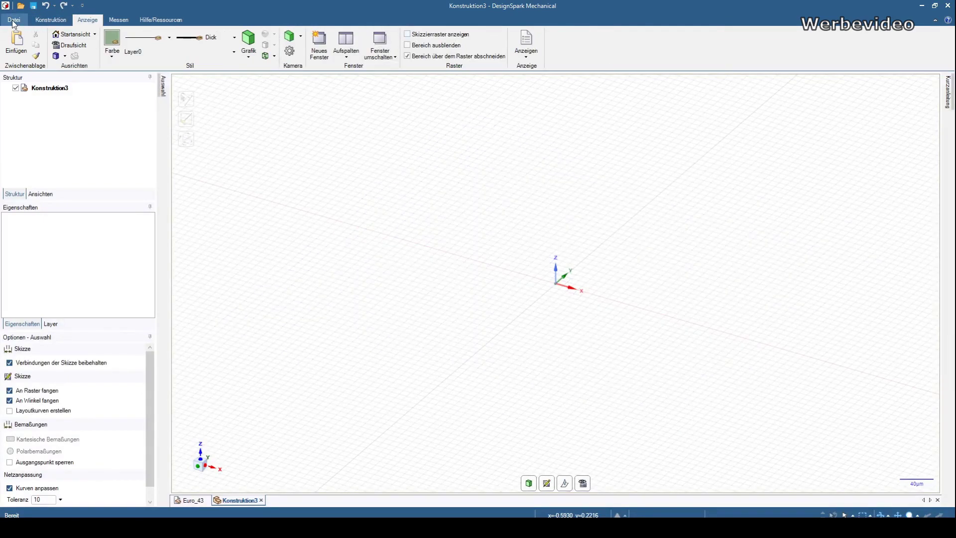
left_click(40, 20)
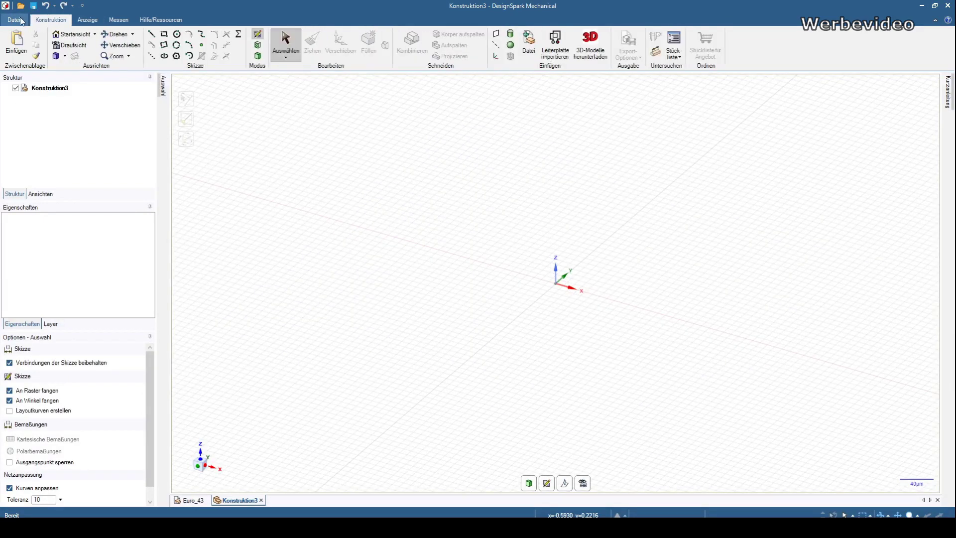
Step: Try opening Euro_43.dxf via the All Files filter; it is refused as incompatible
left_click(30, 61)
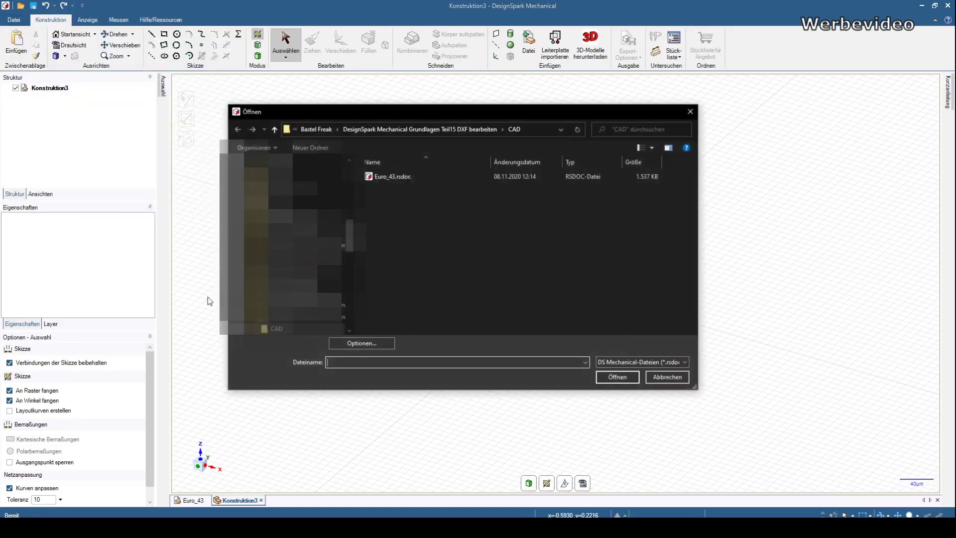
left_click(655, 361)
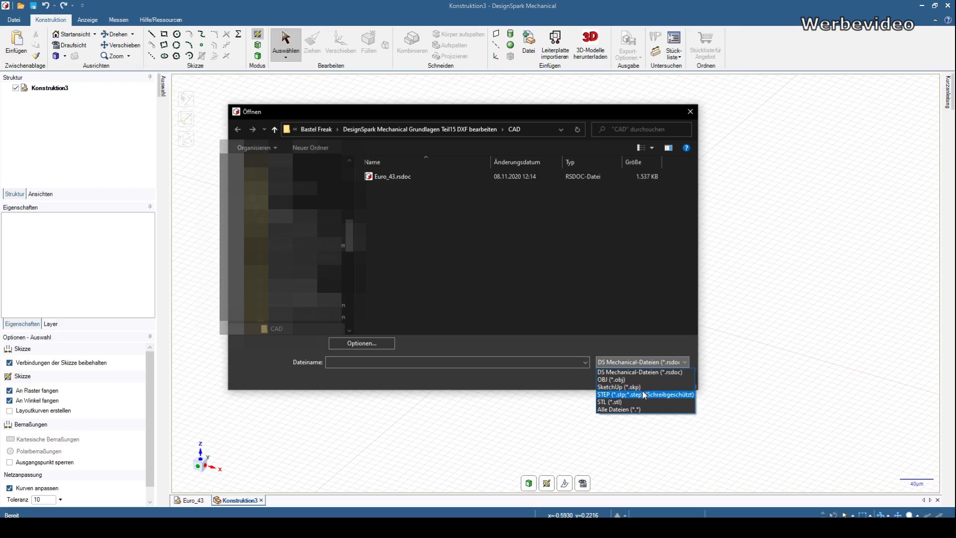
left_click(622, 409)
left_click(389, 176)
left_click(627, 360)
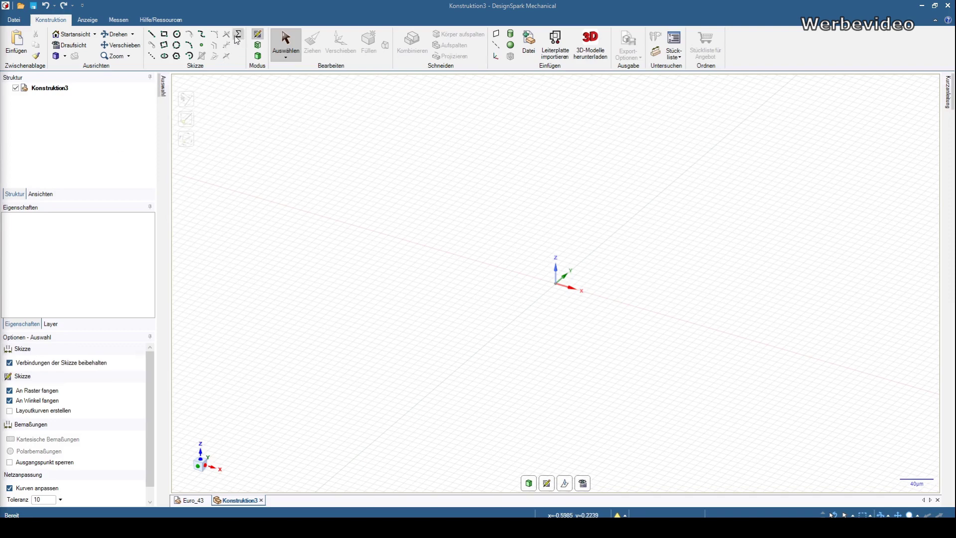
left_click(258, 56)
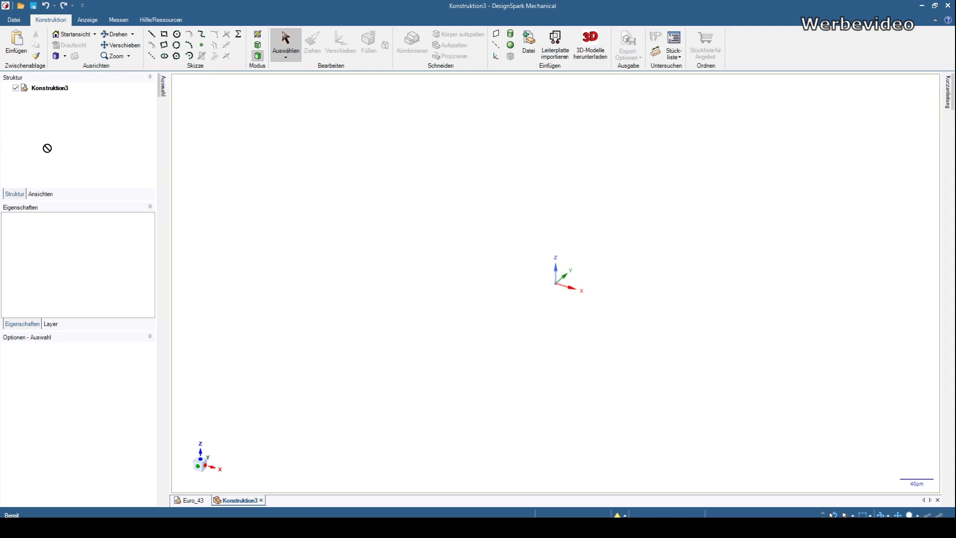
Step: Drag the euro_43 drawing onto Konstruktion3 in the Structure tree and reset to the home view
mouse_move(3, 124)
left_mouse_down()
mouse_move(60, 108)
mouse_move(58, 91)
left_mouse_up()
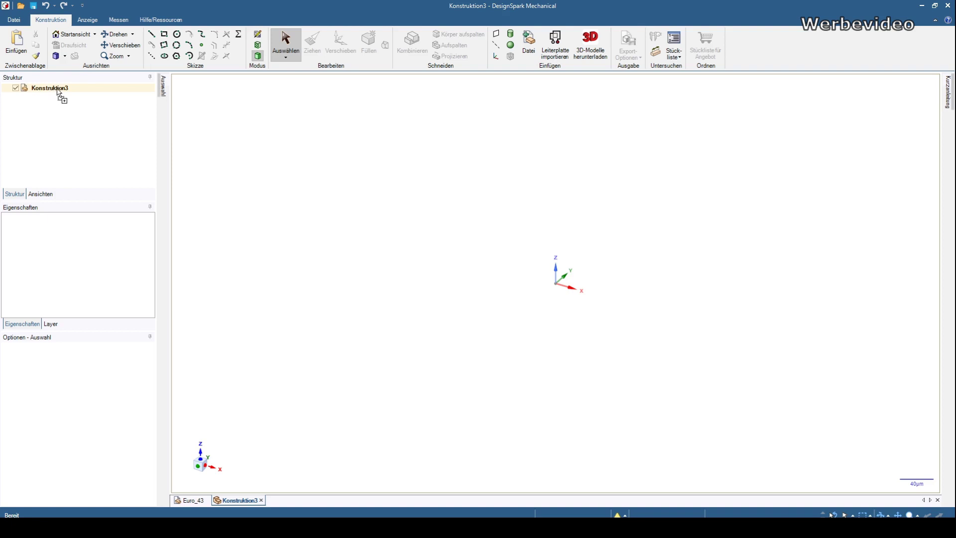
left_click_drag(58, 90, 58, 91)
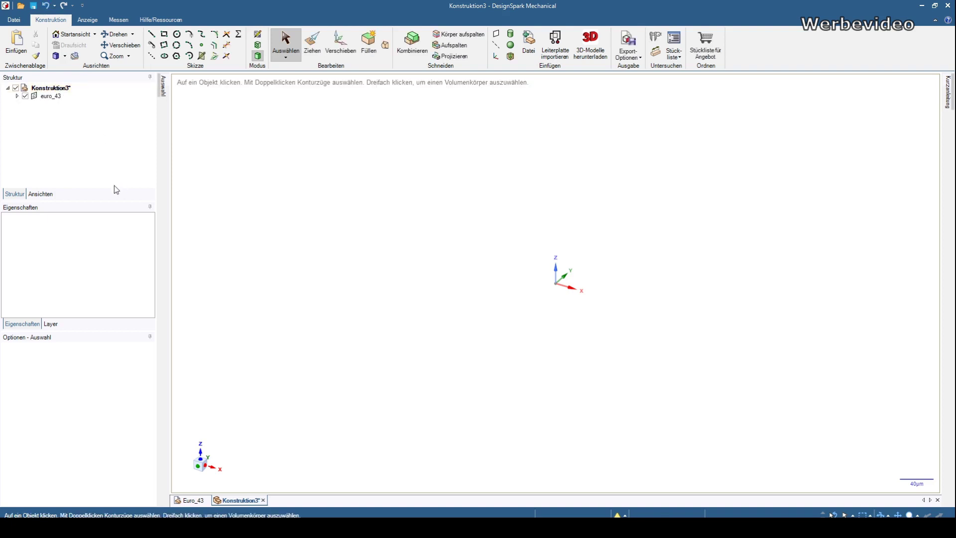
left_click(73, 34)
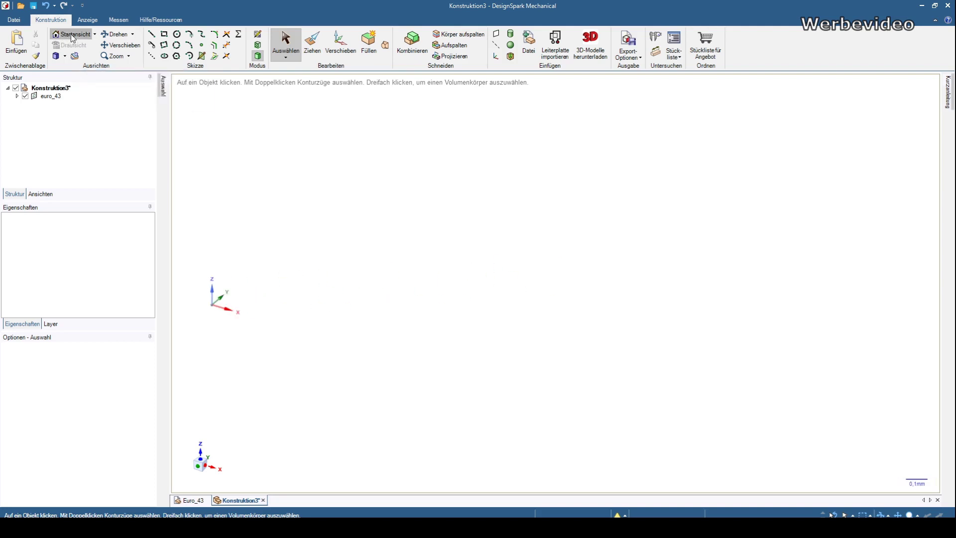
mouse_move(349, 423)
middle_mouse_down()
mouse_move(415, 466)
mouse_move(301, 321)
mouse_move(245, 326)
middle_mouse_up()
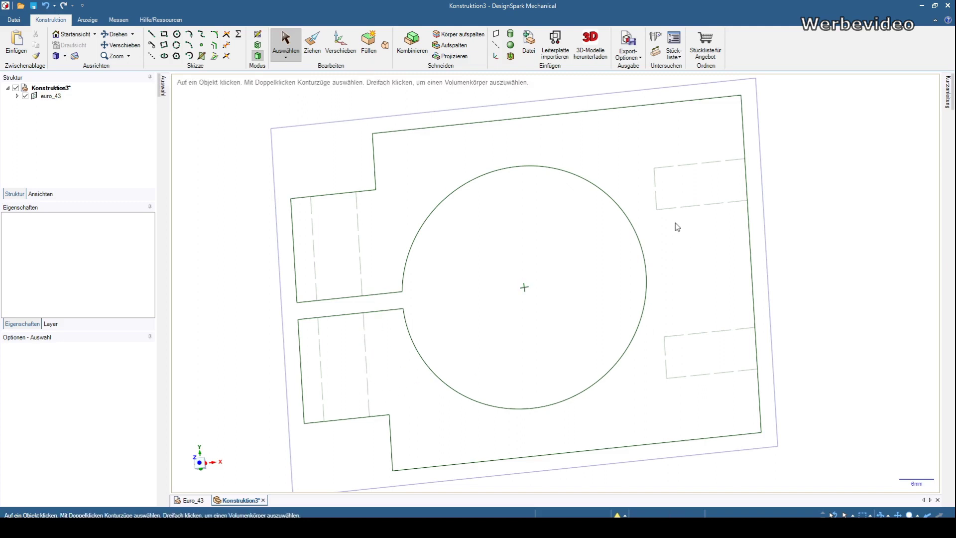
Step: View the euro_43 outline and its circle square-on from the top
left_click(373, 140)
left_click(60, 44)
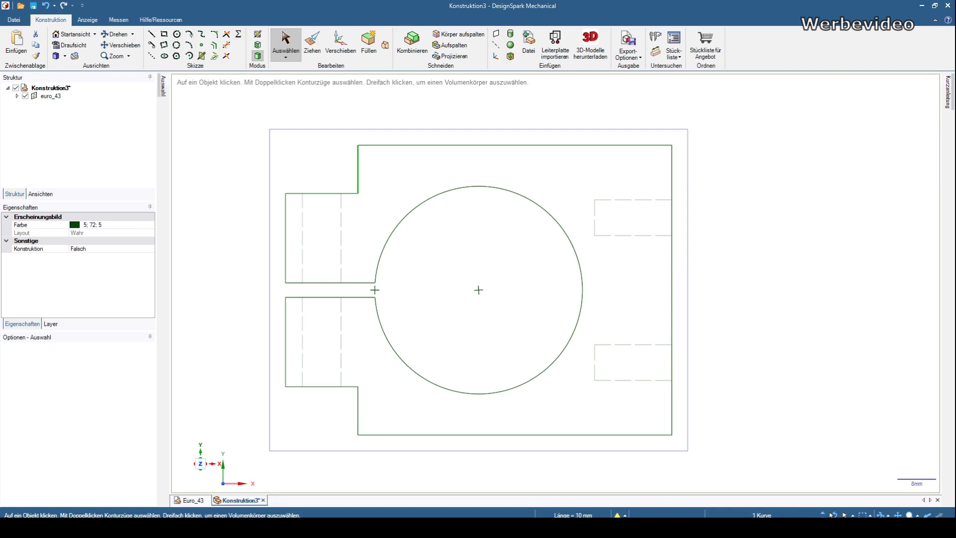
left_click_drag(12, 132, 58, 91)
left_click_drag(58, 91, 69, 95)
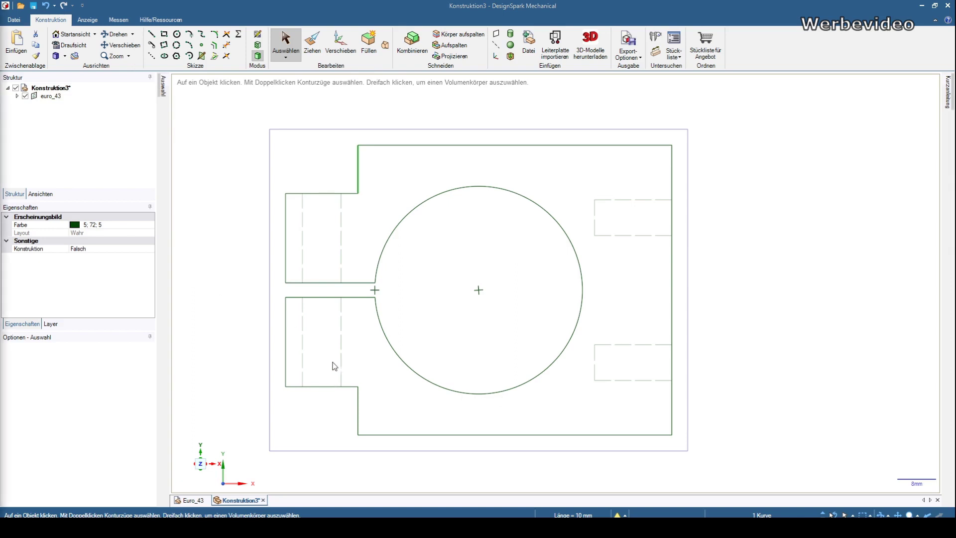
left_click(358, 174)
Step: Enter sketch mode and delete the four dashed lines in the left notch
left_click(424, 145)
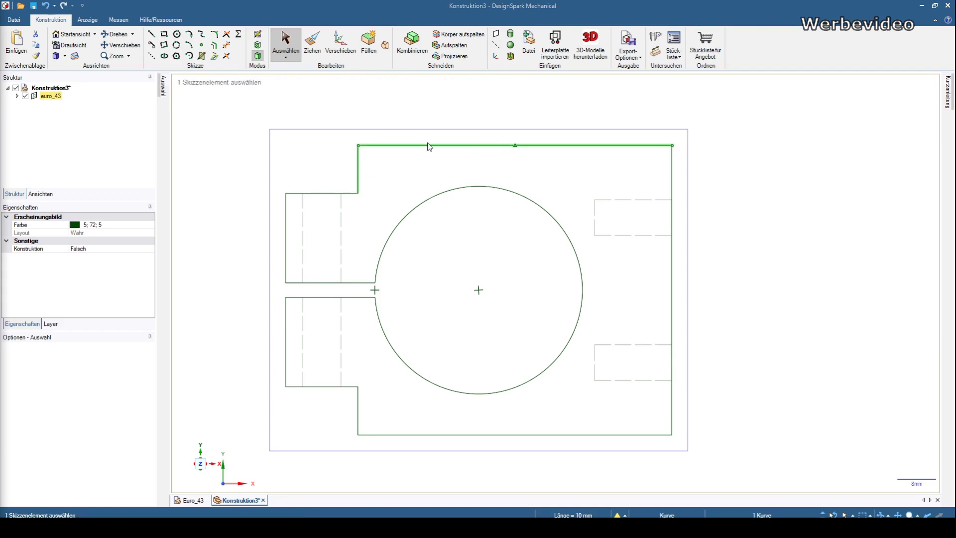
key("c")
left_click(281, 42)
left_click(303, 256)
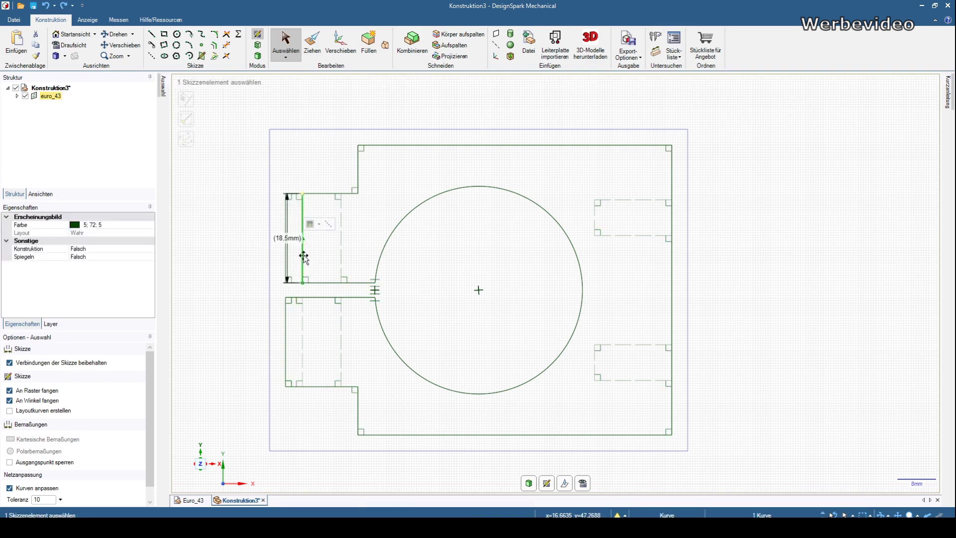
key("Delete")
left_click(341, 244)
key("Delete")
left_click(302, 330)
key("Delete")
left_click(341, 331)
key("Delete")
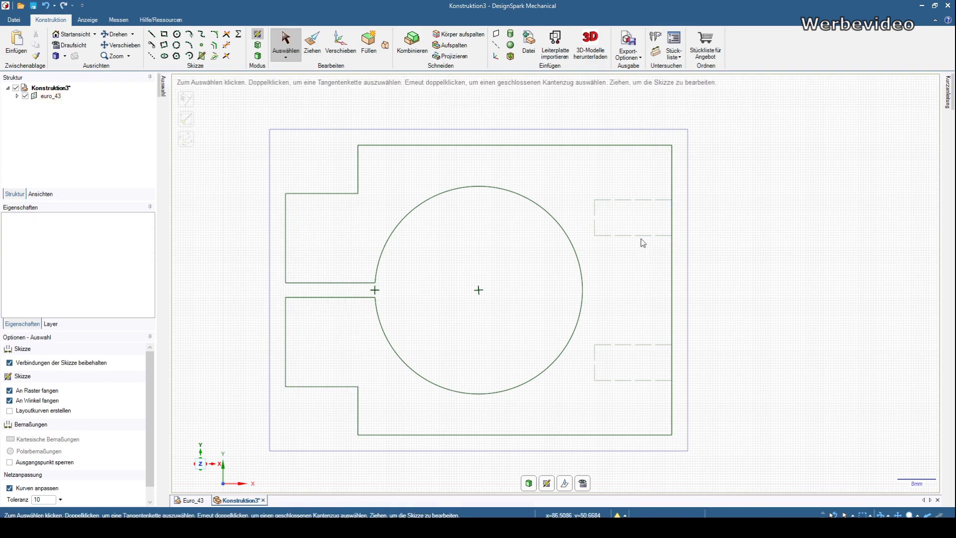
Step: Delete the dashed lines of the upper-right and lower-right rectangles
left_click(639, 235)
key("Delete")
left_click(633, 201)
key("Delete")
left_click(594, 217)
key("Delete")
left_click(608, 344)
key("Delete")
left_click(594, 361)
key("Delete")
left_click(622, 380)
key("Delete")
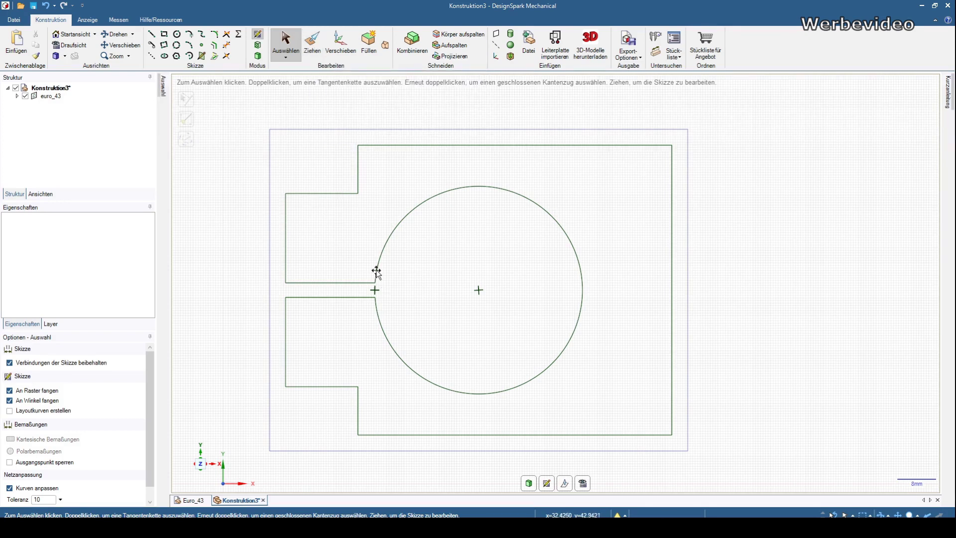
Step: Remove the leftover short line, box-select the remaining outline and fill it into a face
left_click(312, 47)
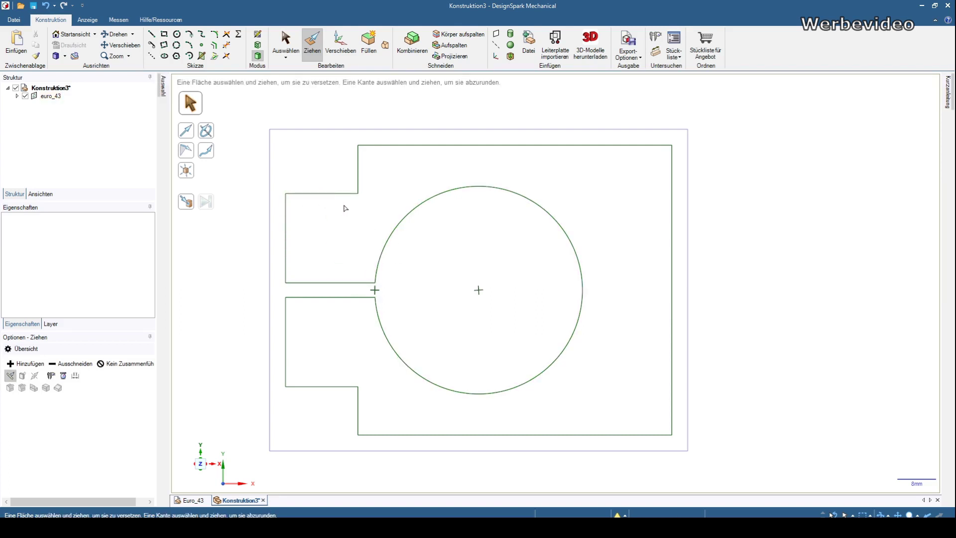
key("ctrl+z")
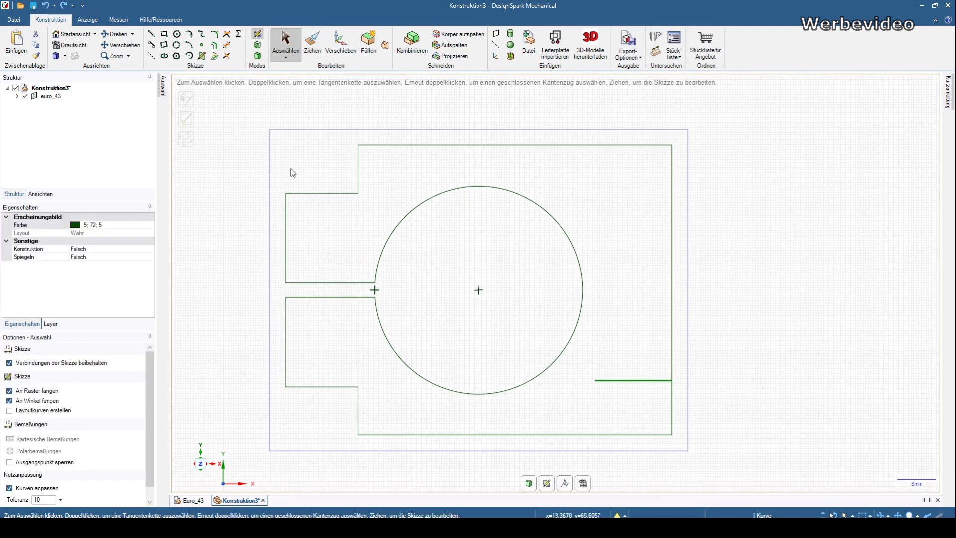
left_click_drag(240, 130, 735, 449)
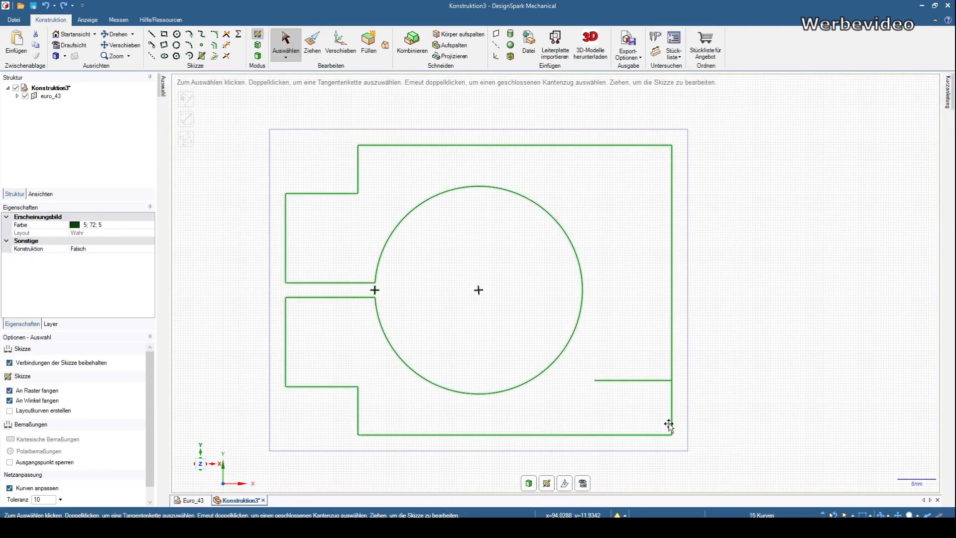
left_click(605, 380)
key("Delete")
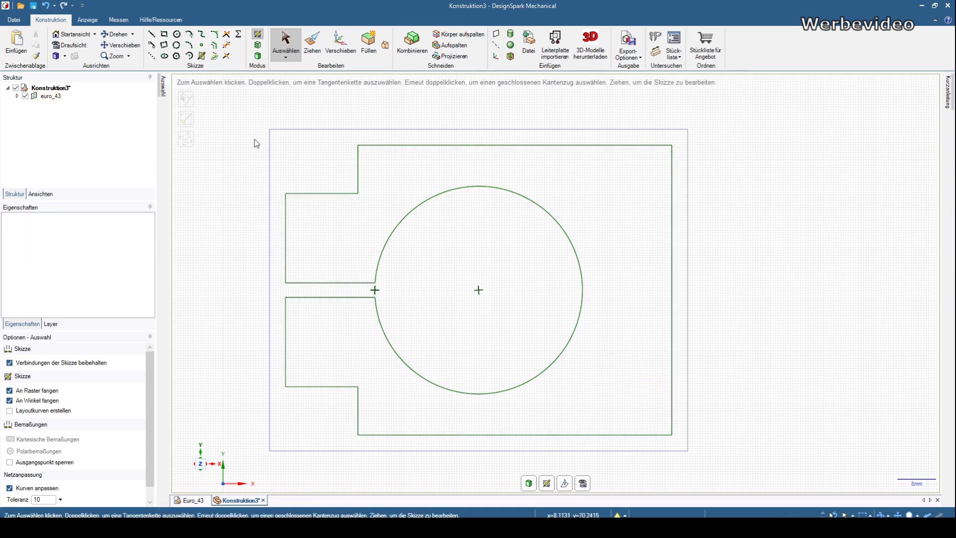
left_click_drag(240, 125, 746, 451)
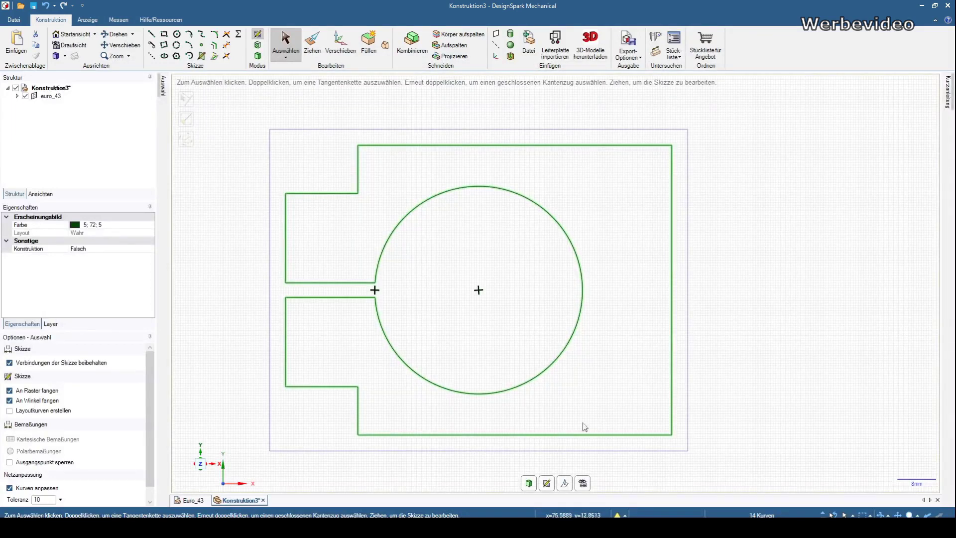
left_click(370, 45)
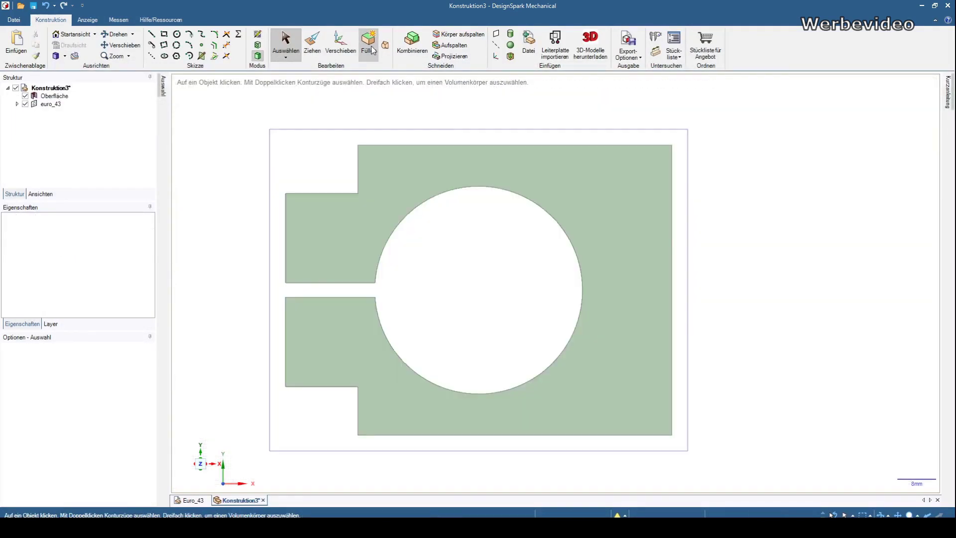
Step: Pull the filled euro_43 face up 20 mm into a solid, keeping the bore and slot open
left_click(374, 175)
left_click(330, 156)
key("p")
left_click(371, 237)
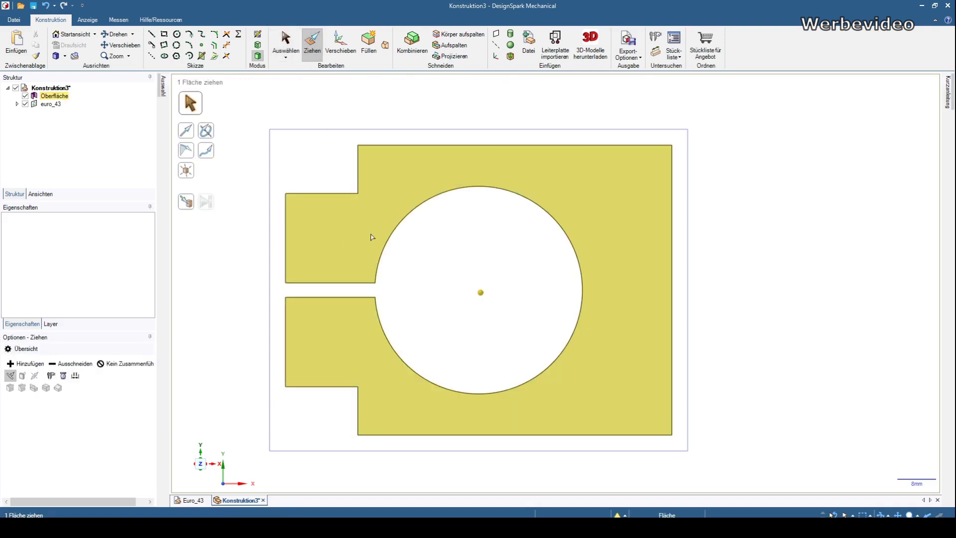
left_click(401, 191)
middle_click_drag(213, 288, 222, 234)
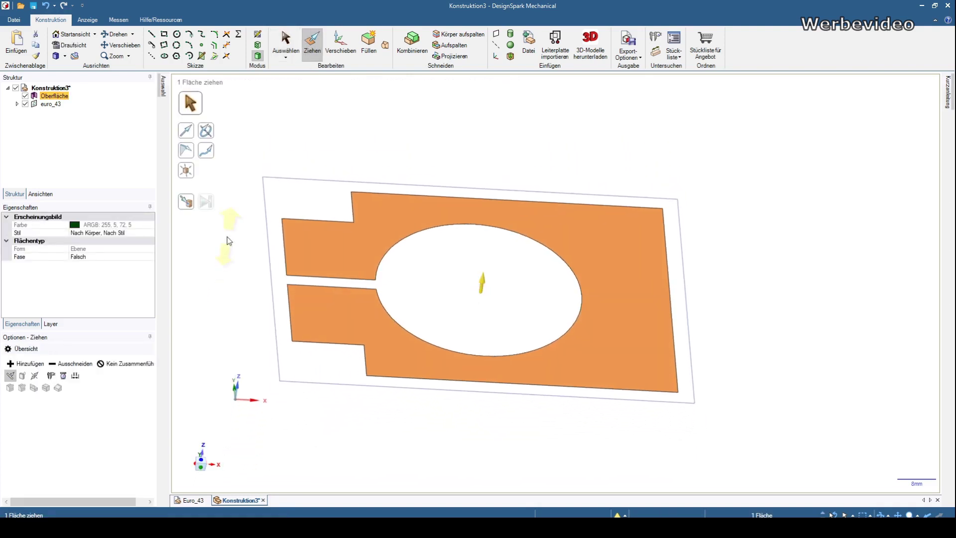
left_click_drag(772, 318, 790, 276)
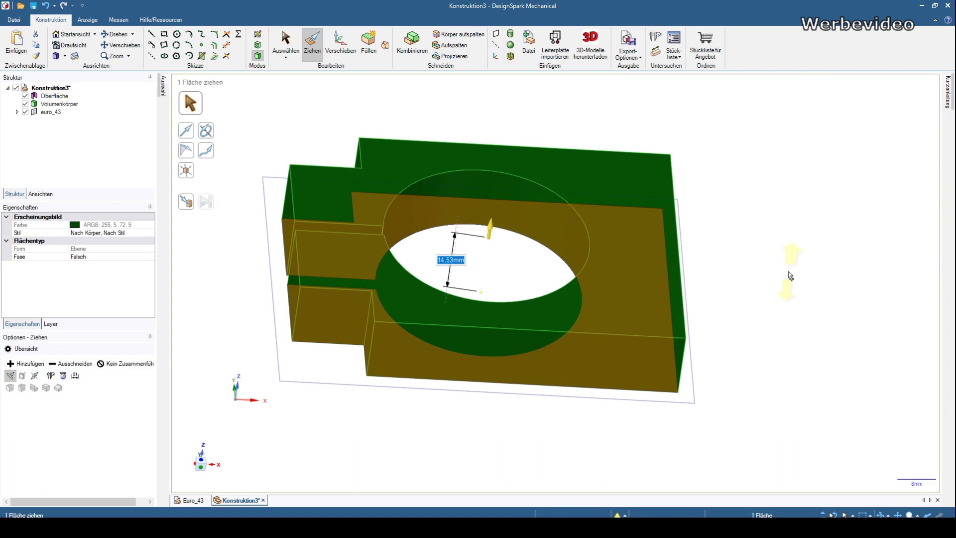
type("20")
key("Return")
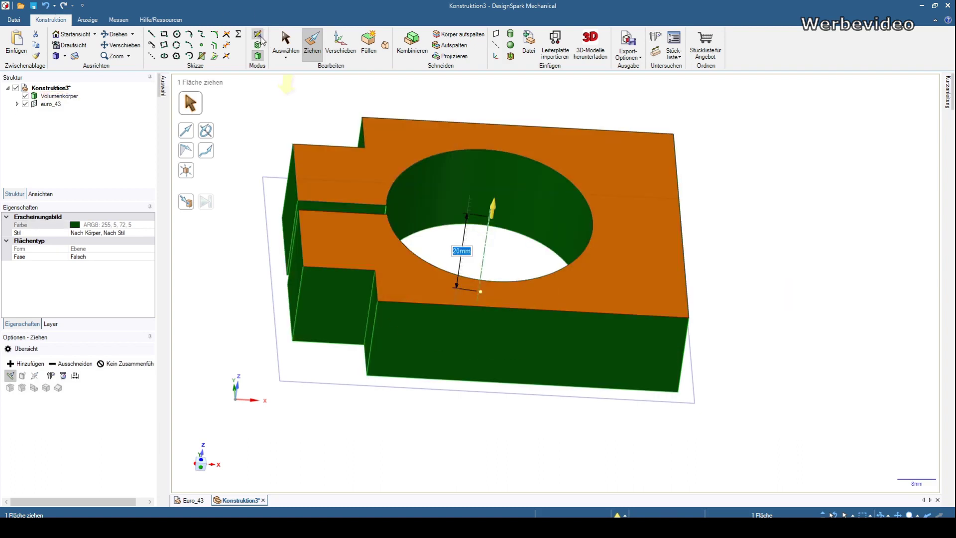
left_click(279, 40)
left_click(202, 287)
mouse_move(202, 287)
middle_mouse_down()
mouse_move(197, 353)
mouse_move(244, 302)
mouse_move(216, 312)
mouse_move(322, 189)
middle_mouse_up()
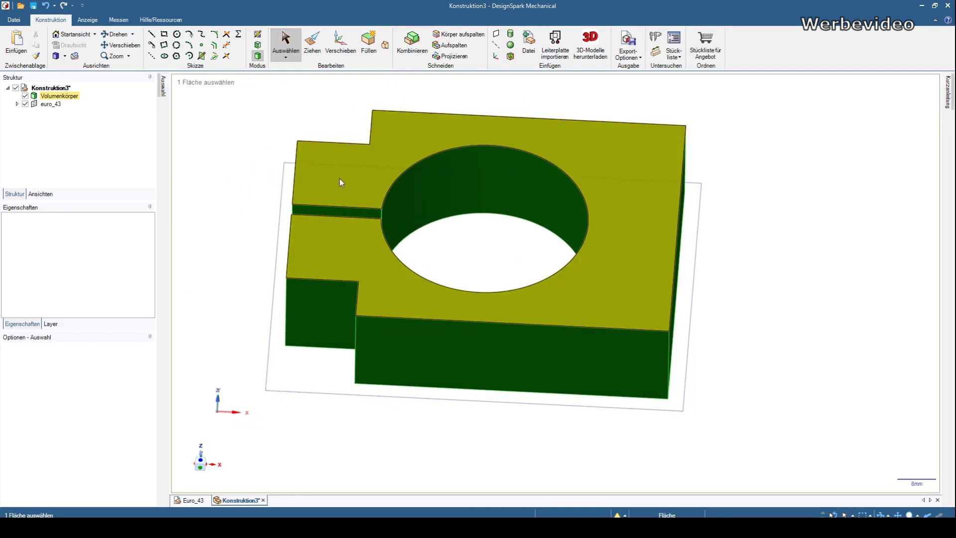
left_click(59, 96)
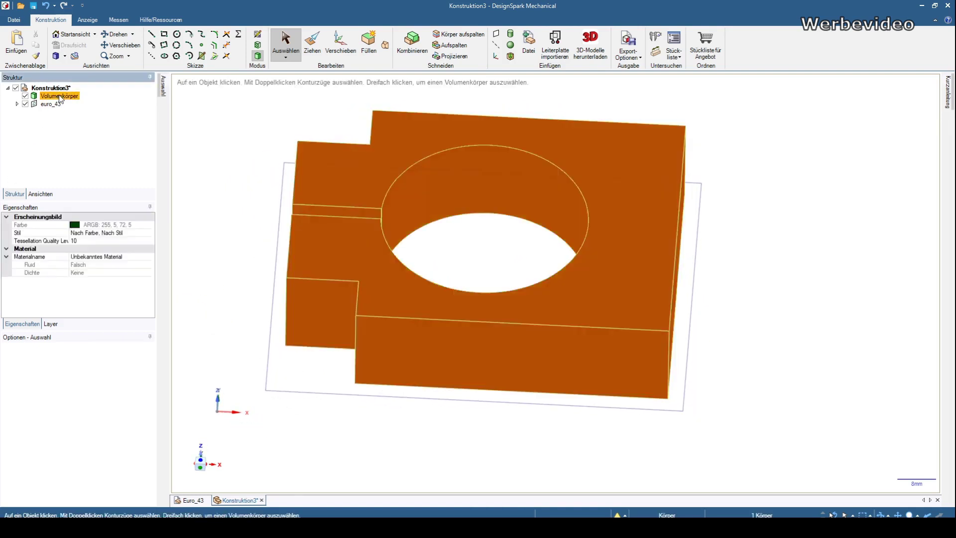
right_click(391, 133)
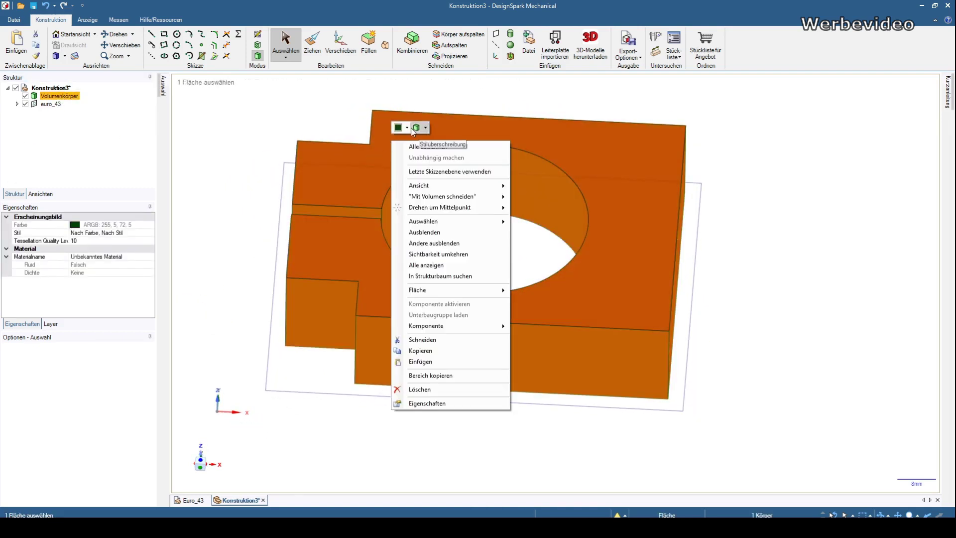
left_click(408, 128)
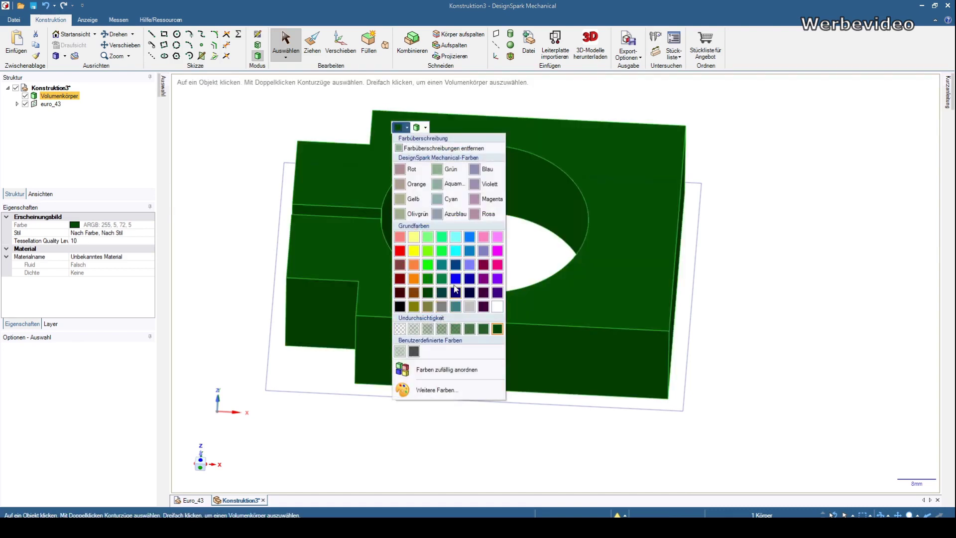
left_click(413, 307)
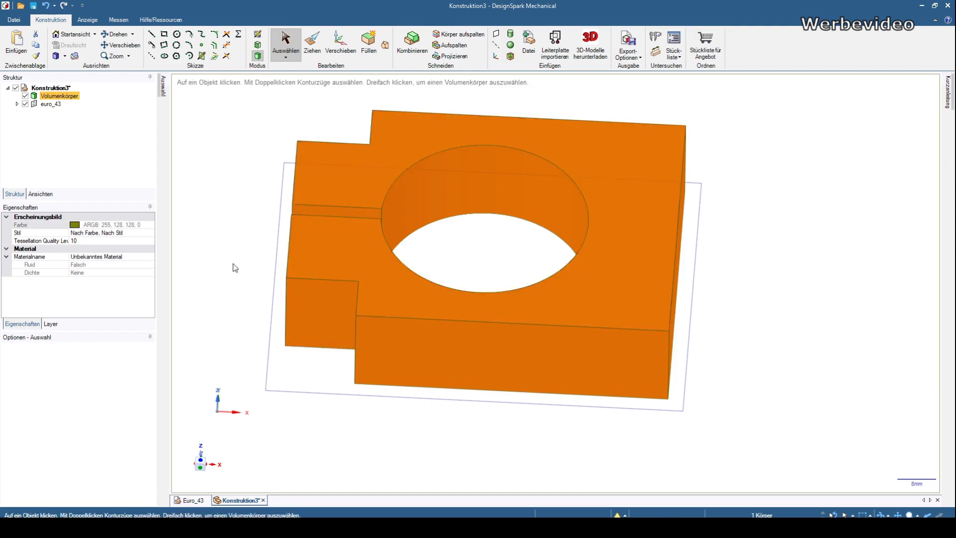
left_click(217, 270)
mouse_move(201, 228)
middle_mouse_down()
mouse_move(228, 364)
mouse_move(197, 151)
middle_mouse_up()
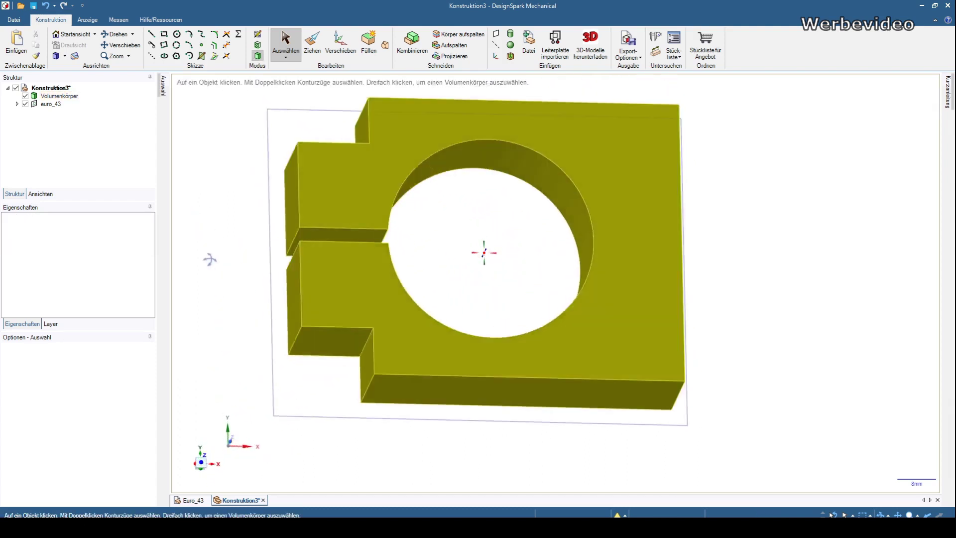
key("v")
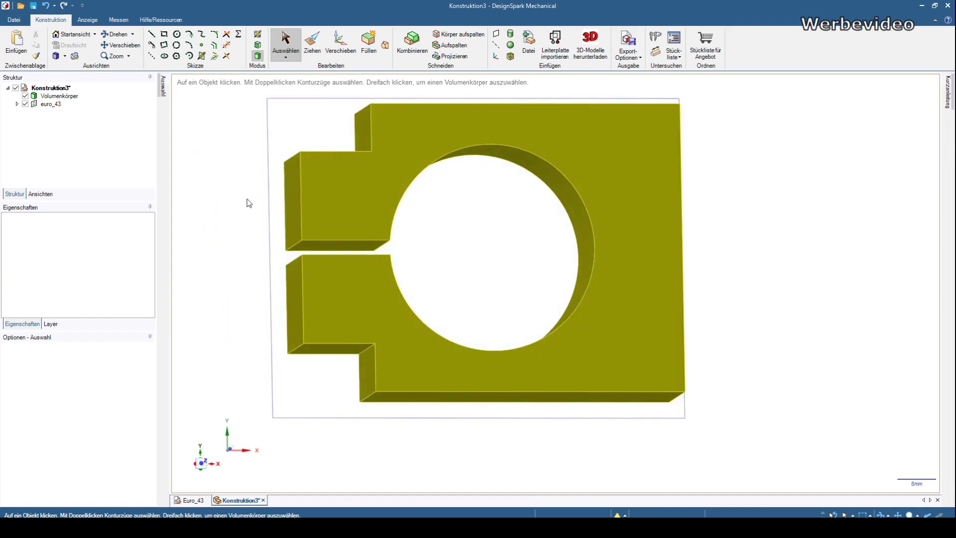
mouse_move(247, 203)
middle_mouse_down()
mouse_move(235, 203)
mouse_move(197, 111)
mouse_move(192, 139)
mouse_move(213, 170)
mouse_move(262, 149)
mouse_move(270, 218)
mouse_move(229, 203)
mouse_move(229, 154)
mouse_move(241, 199)
mouse_move(289, 189)
middle_mouse_up()
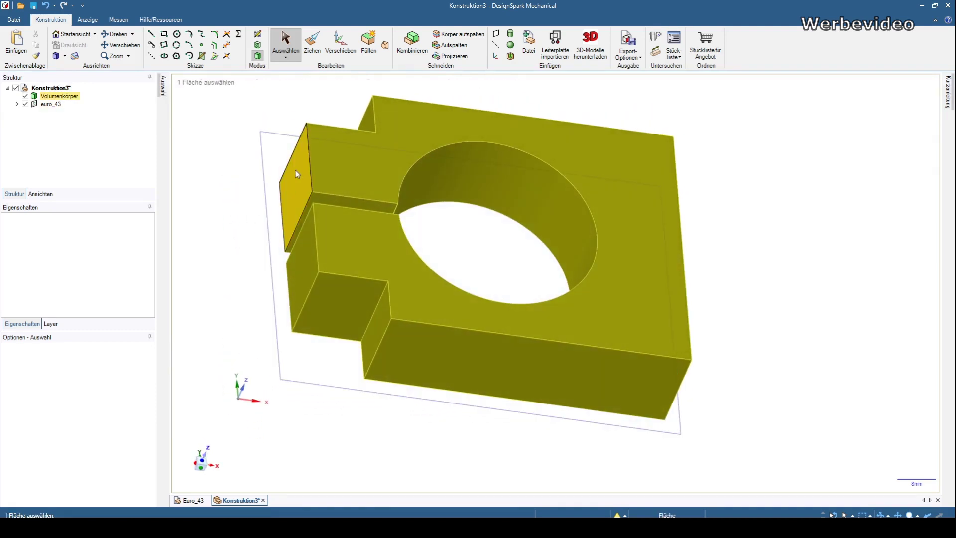
middle_click_drag(182, 190, 196, 221)
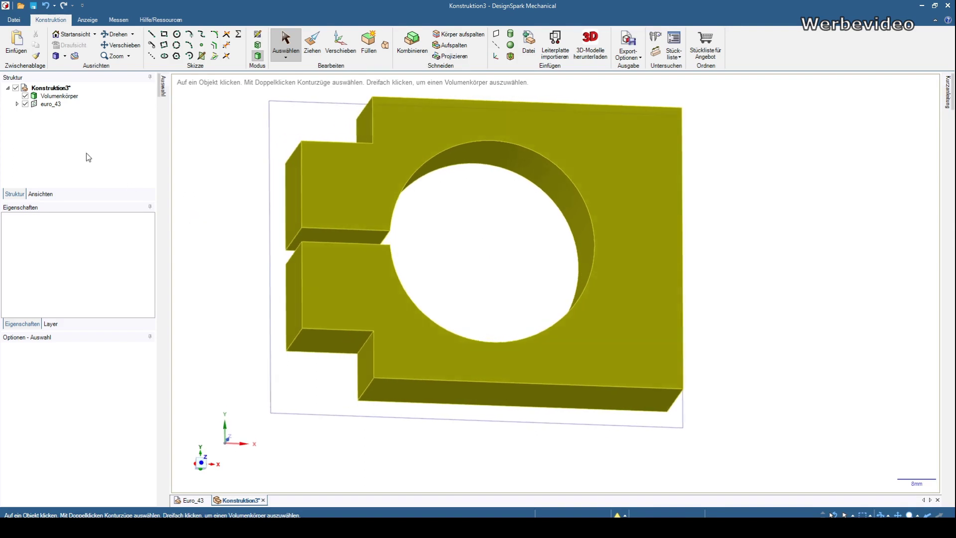
left_click(49, 8)
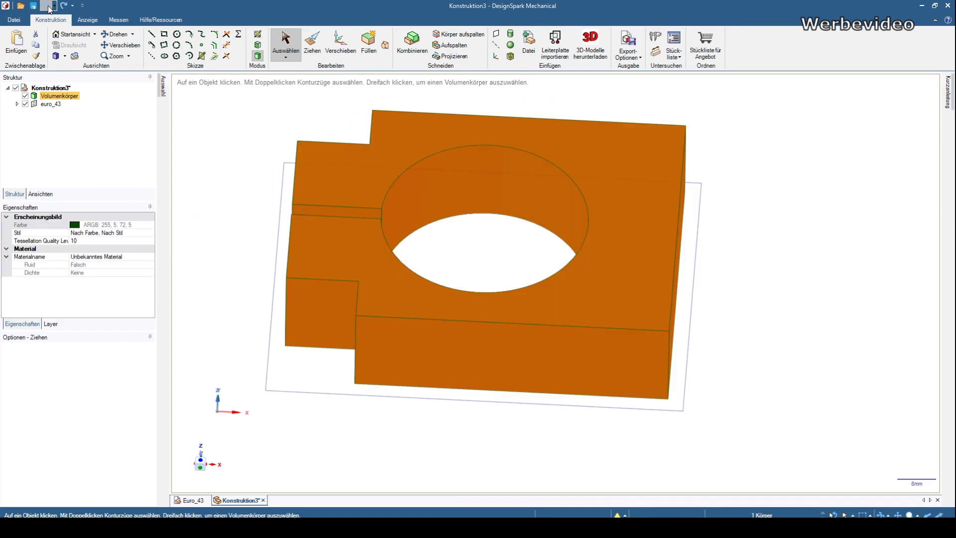
Step: Undo to the sketch, add two Ø6.91 mm circles at the right corners, and fill the outline
left_click(49, 9)
left_click(49, 8)
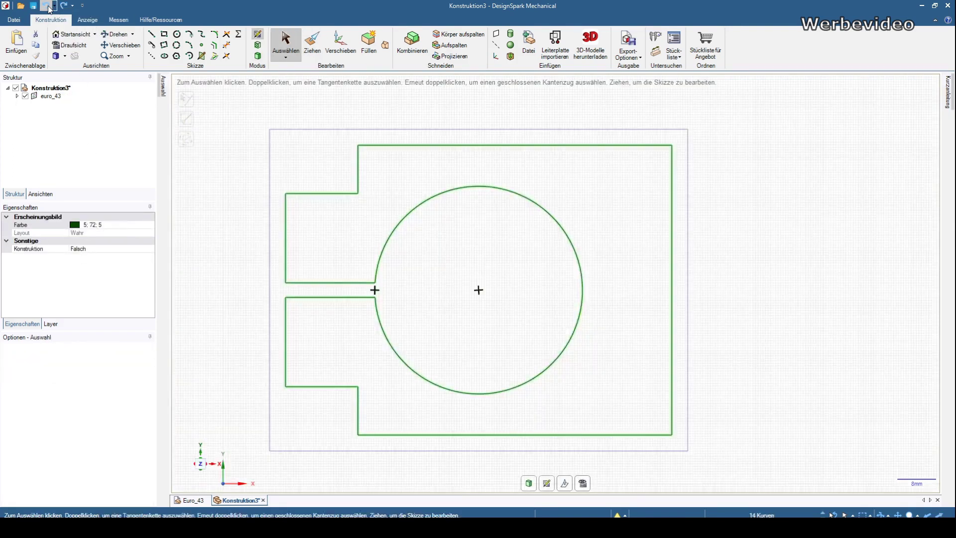
left_click(177, 34)
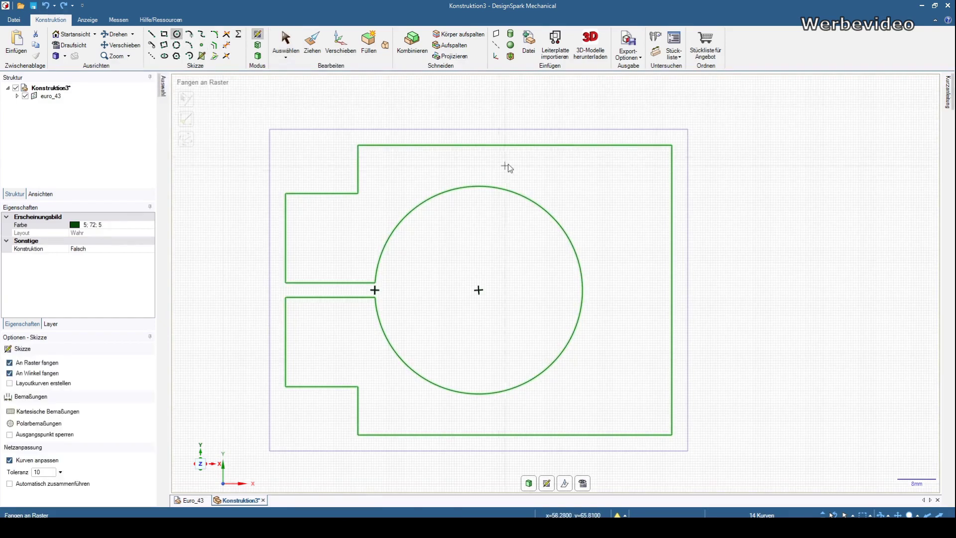
left_click(617, 187)
left_click(628, 199)
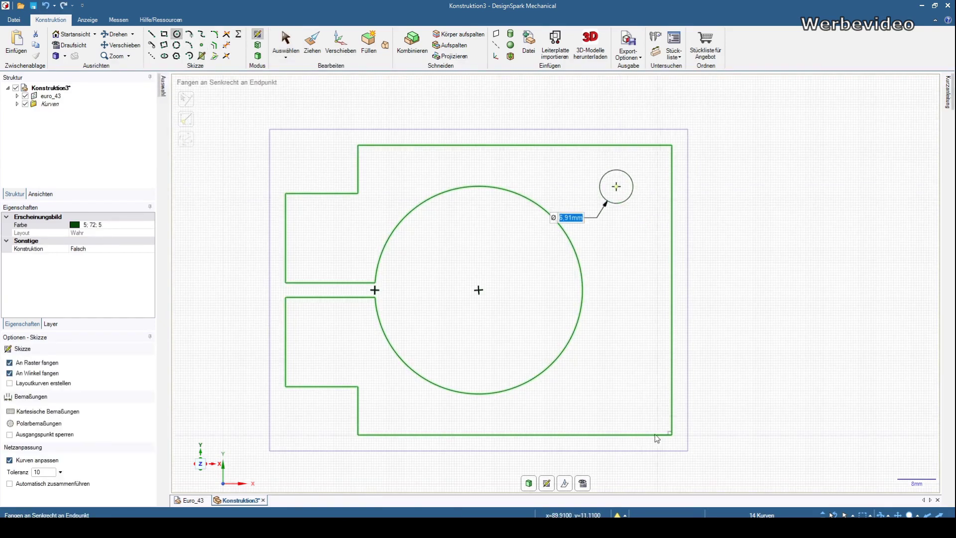
left_click(623, 388)
left_click(617, 404)
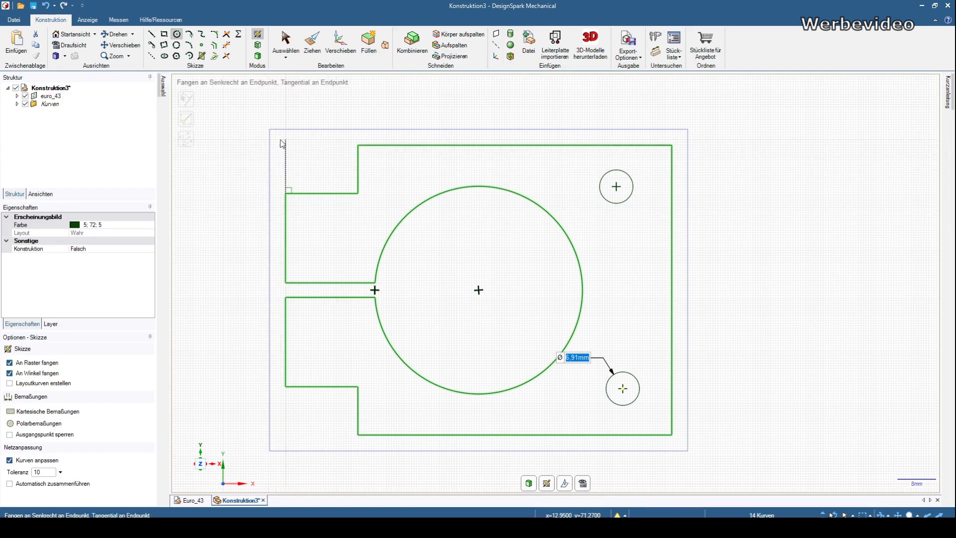
left_click(292, 55)
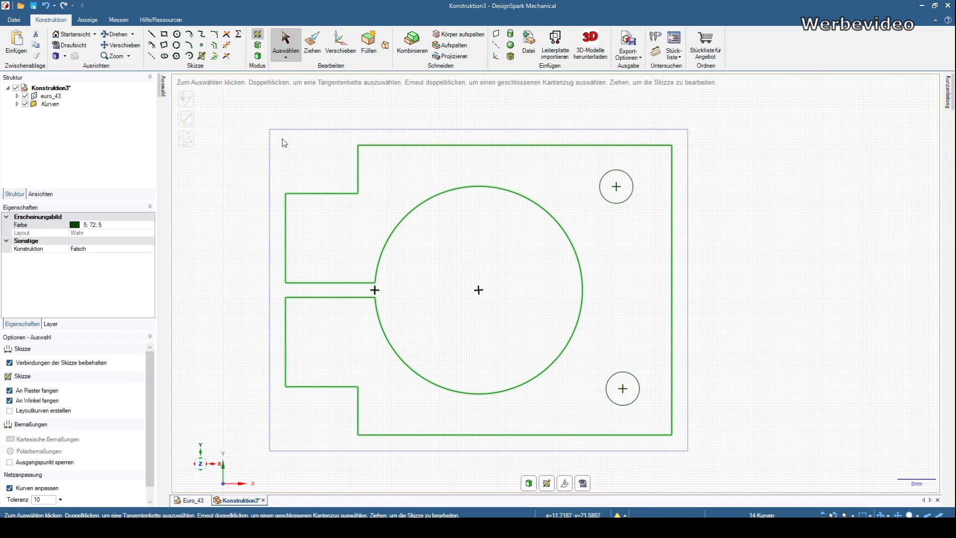
left_click(366, 52)
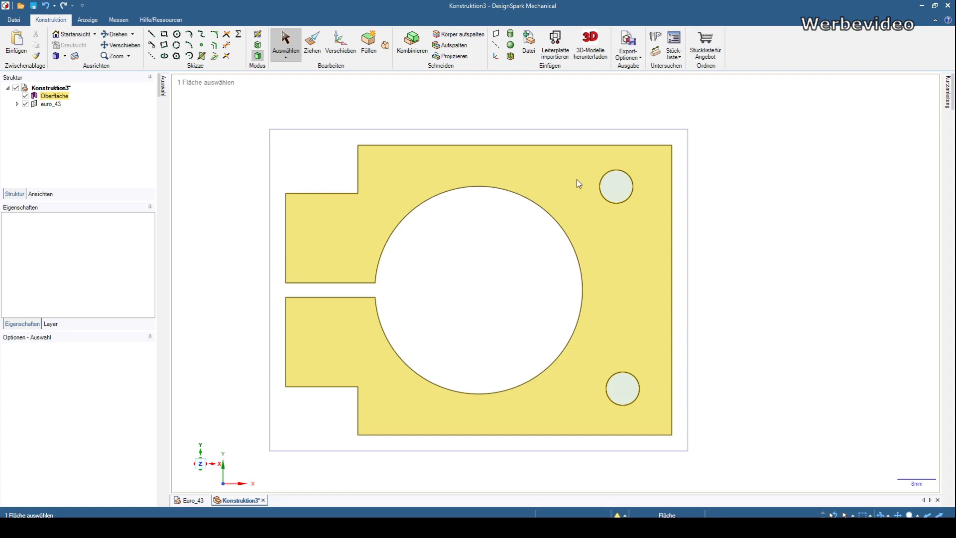
Step: Pull the euro_43 plate face up 20 mm into a solid, then orbit to inspect it
left_click(392, 176)
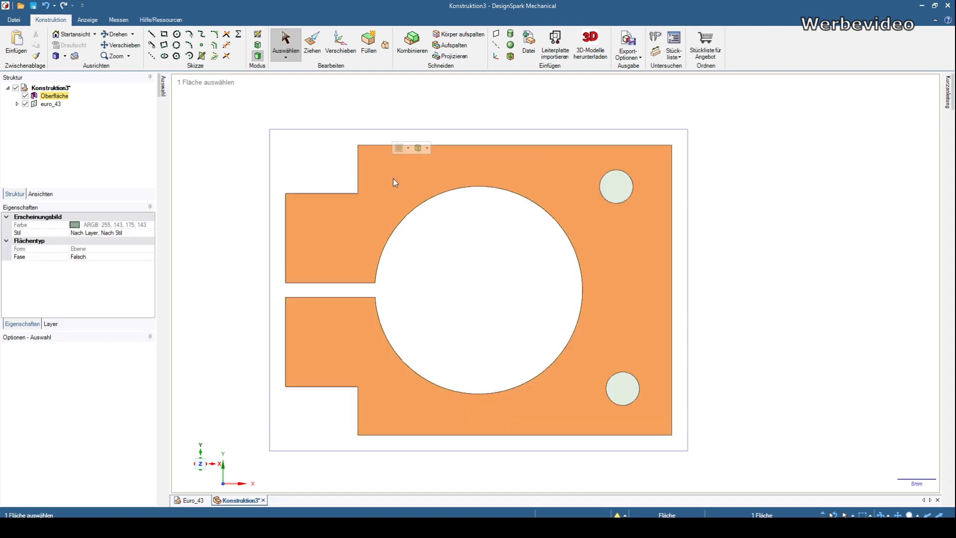
left_click(312, 42)
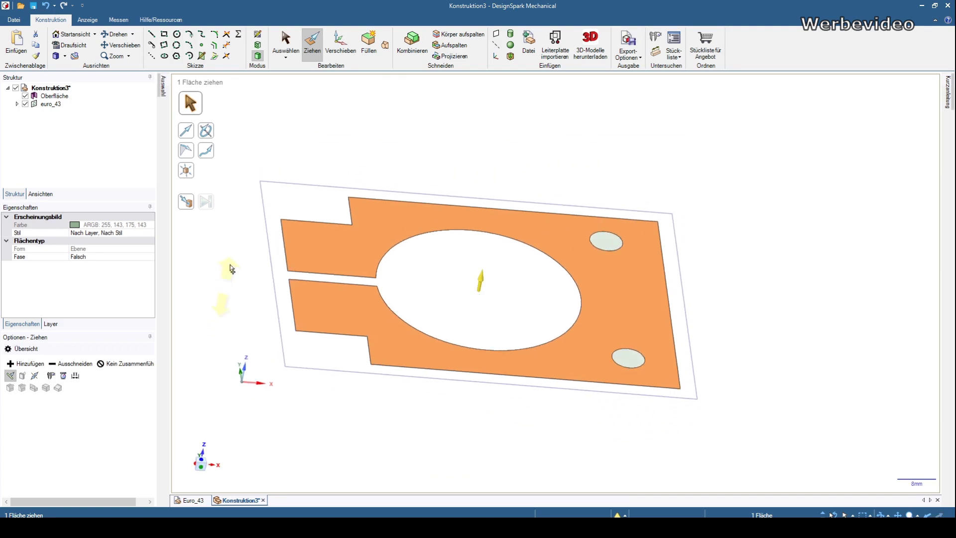
type("20")
key("Return")
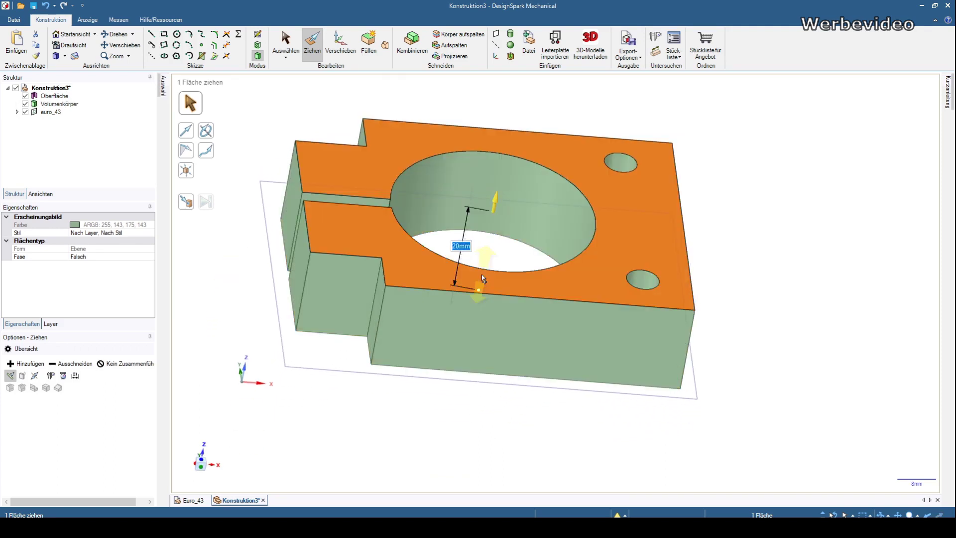
left_click(286, 43)
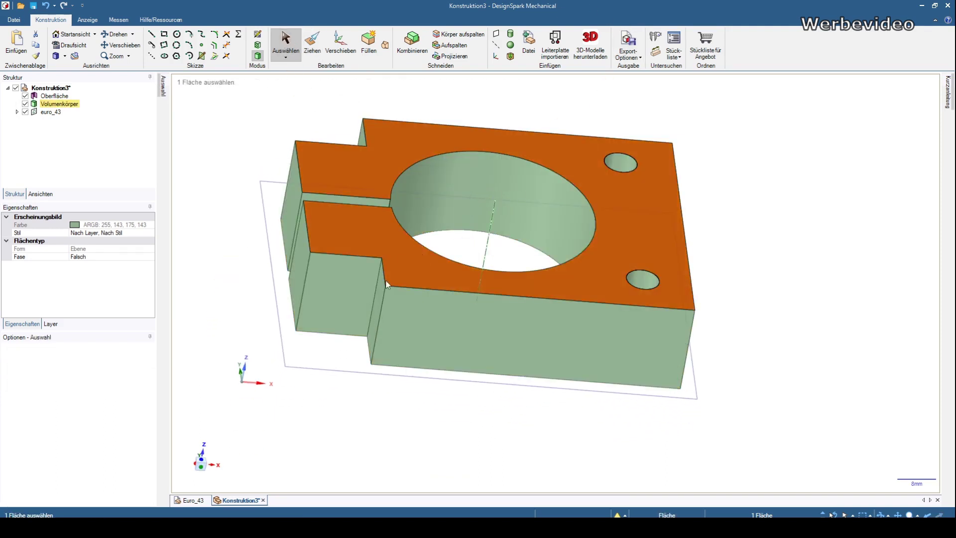
middle_click_drag(404, 260, 649, 156)
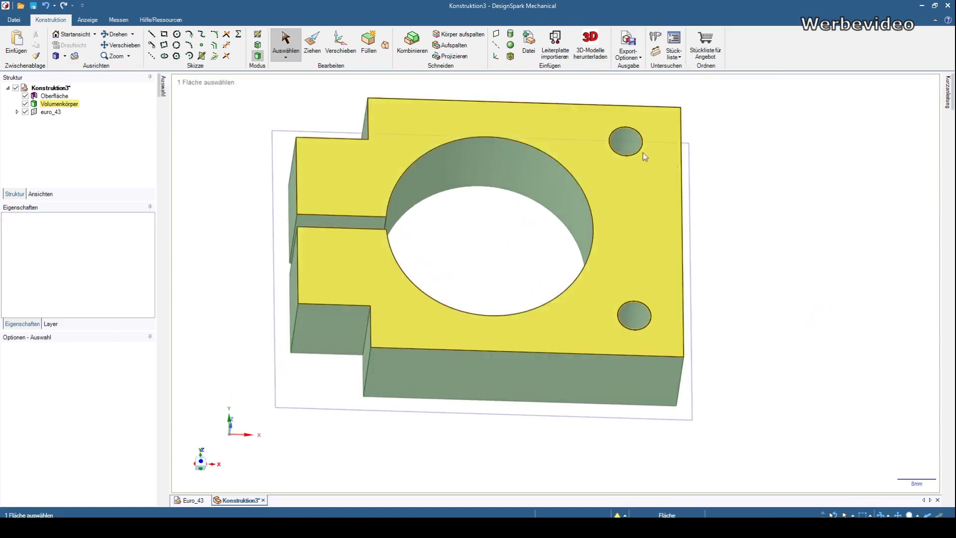
mouse_move(817, 368)
middle_mouse_down()
mouse_move(837, 291)
mouse_move(864, 365)
mouse_move(845, 376)
middle_mouse_up()
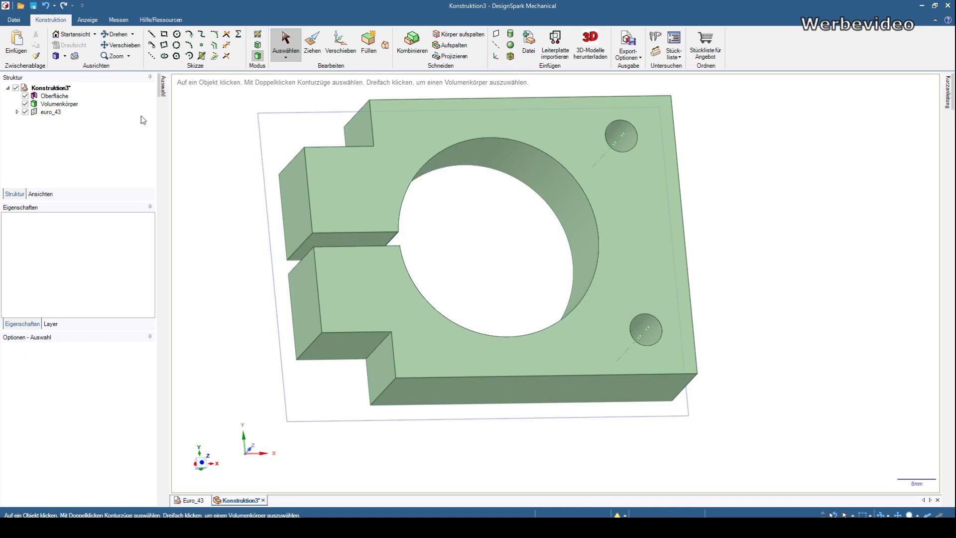
left_click(56, 103)
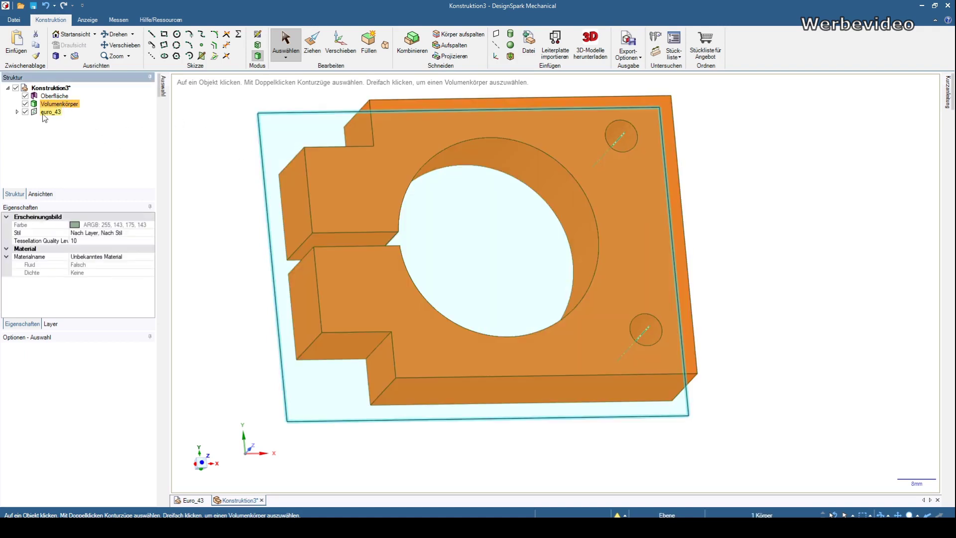
Step: Delete the euro_43 geometry and the leftover Oberfläche surface, then orbit to check the solid
left_click(44, 113)
key("Delete")
left_click(54, 96)
key("Delete")
mouse_move(264, 238)
middle_mouse_down()
mouse_move(245, 325)
mouse_move(192, 216)
mouse_move(223, 180)
mouse_move(216, 118)
mouse_move(194, 122)
mouse_move(205, 198)
mouse_move(235, 214)
mouse_move(275, 269)
mouse_move(241, 374)
mouse_move(292, 239)
mouse_move(414, 166)
mouse_move(431, 170)
mouse_move(256, 203)
mouse_move(256, 248)
mouse_move(232, 269)
mouse_move(231, 352)
middle_mouse_up()
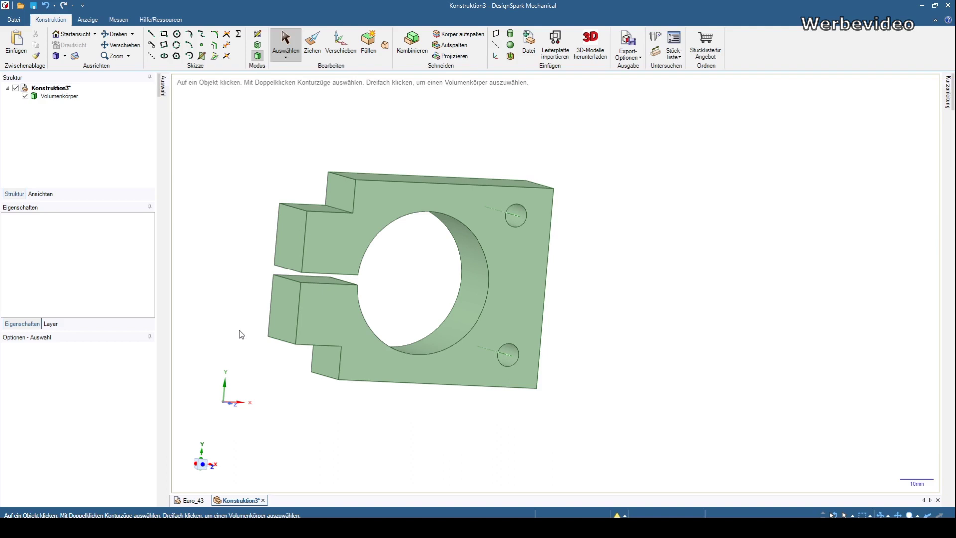
mouse_move(501, 283)
middle_mouse_down()
mouse_move(603, 310)
mouse_move(425, 297)
mouse_move(317, 236)
mouse_move(383, 333)
mouse_move(358, 342)
mouse_move(361, 293)
mouse_move(383, 338)
mouse_move(376, 343)
mouse_move(384, 335)
middle_mouse_up()
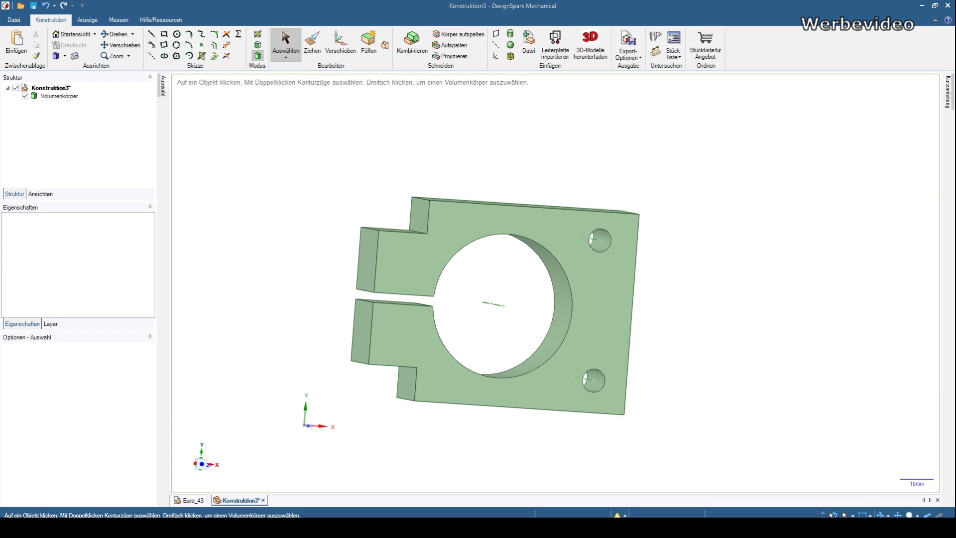
mouse_move(319, 319)
middle_mouse_down()
mouse_move(299, 216)
mouse_move(461, 264)
mouse_move(321, 293)
mouse_move(326, 345)
mouse_move(293, 273)
mouse_move(315, 267)
middle_mouse_up()
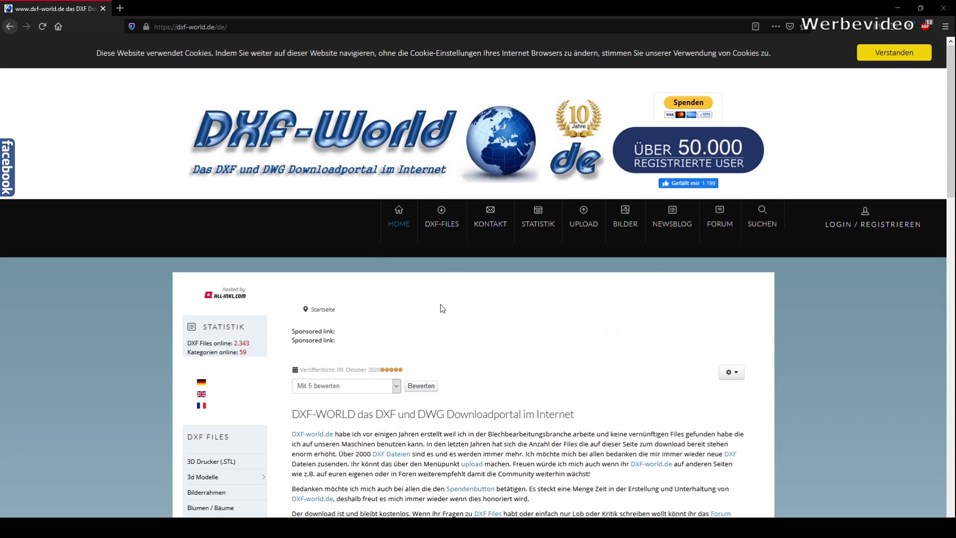
Step: Open the Uhren category from DXF-World's DXF-FILES category list
left_click(436, 233)
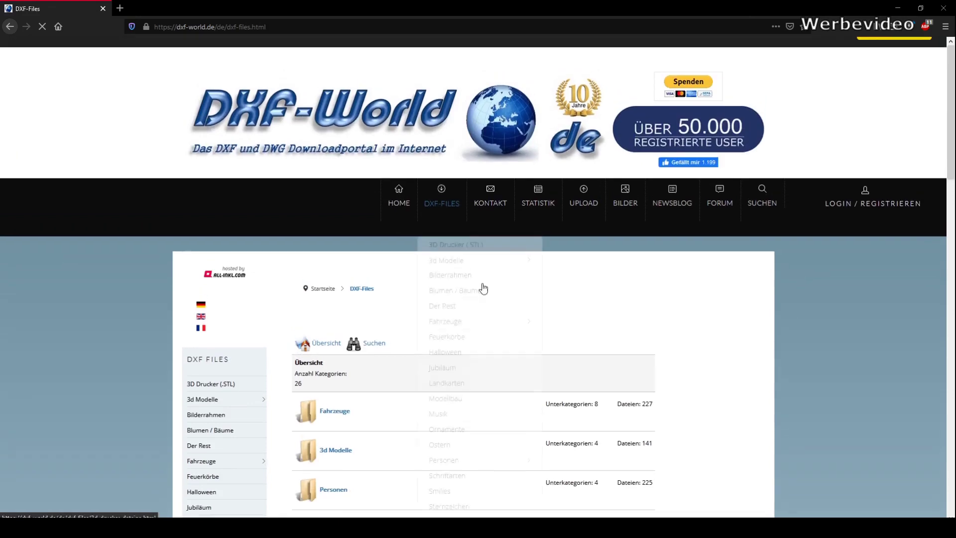
scroll(647, 319, "down", 3)
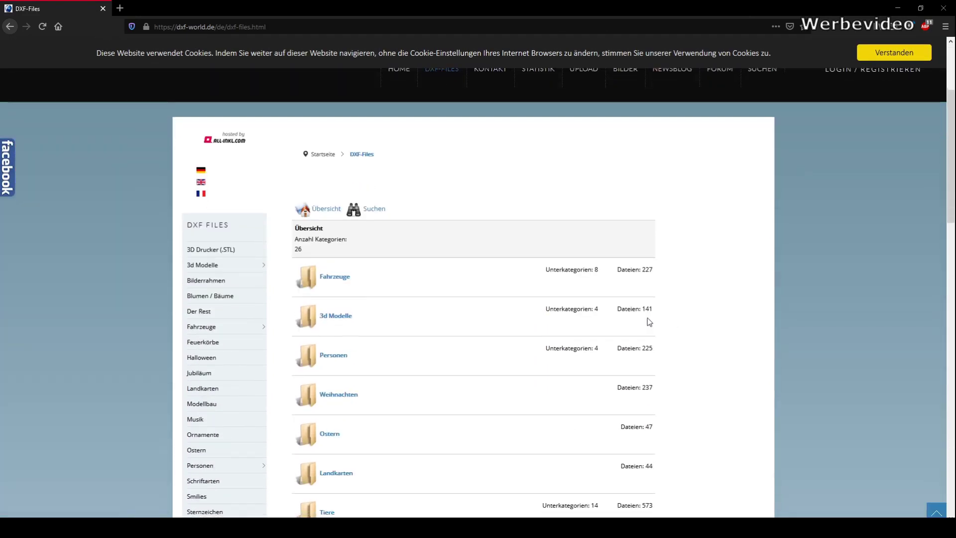
scroll(365, 143, "down", 2)
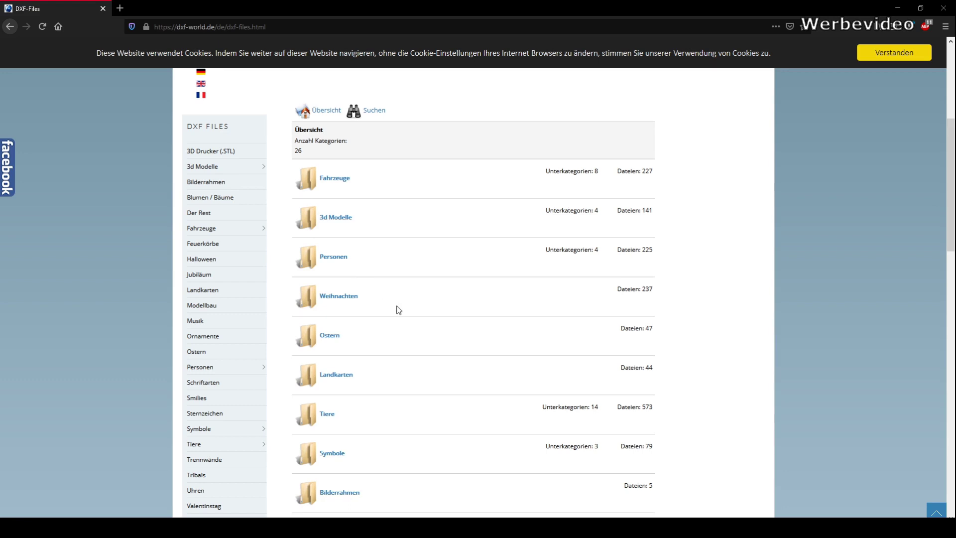
scroll(397, 308, "down", 1)
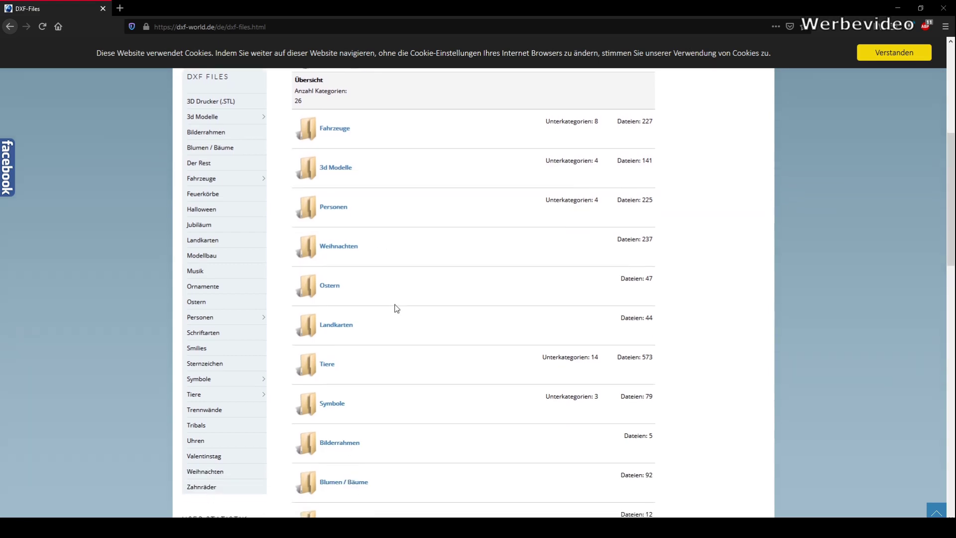
scroll(396, 308, "down", 1)
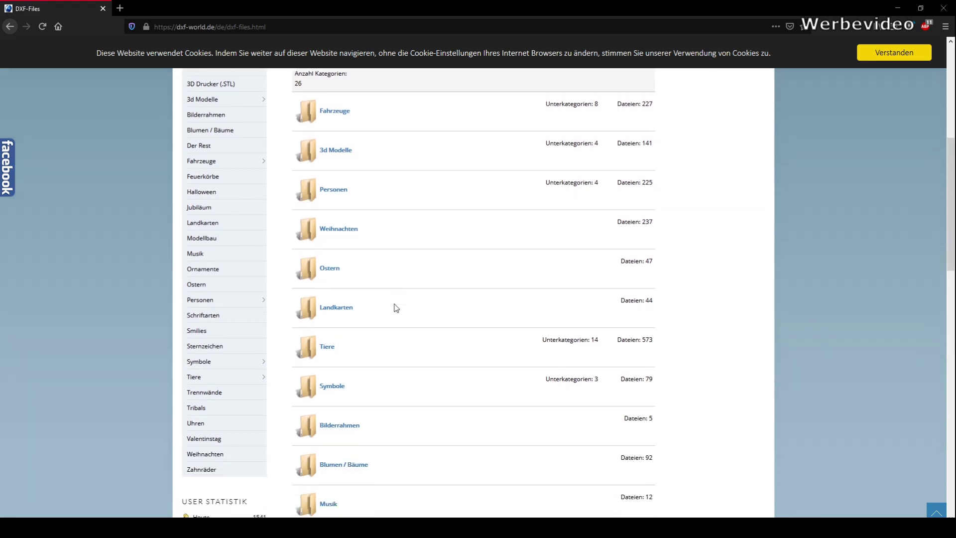
scroll(396, 305, "down", 3)
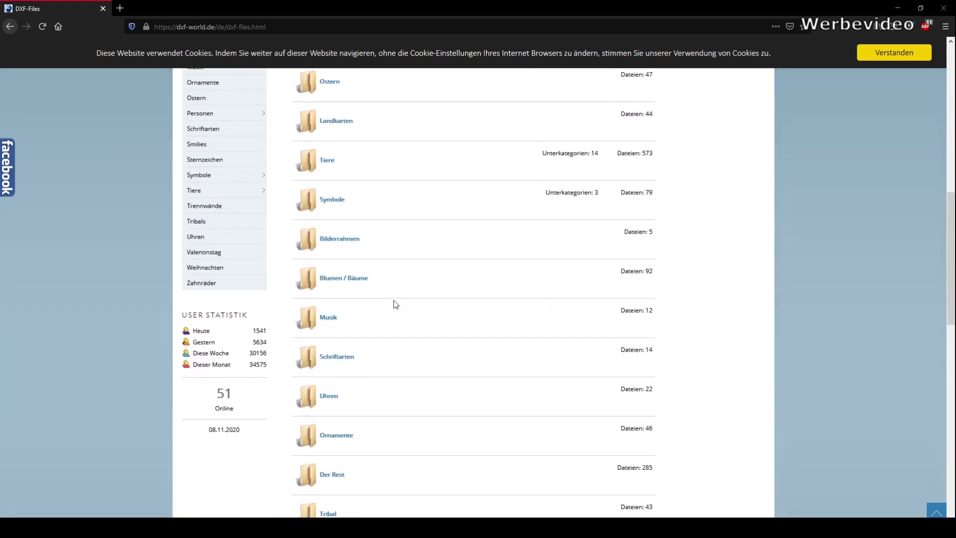
scroll(395, 305, "down", 2)
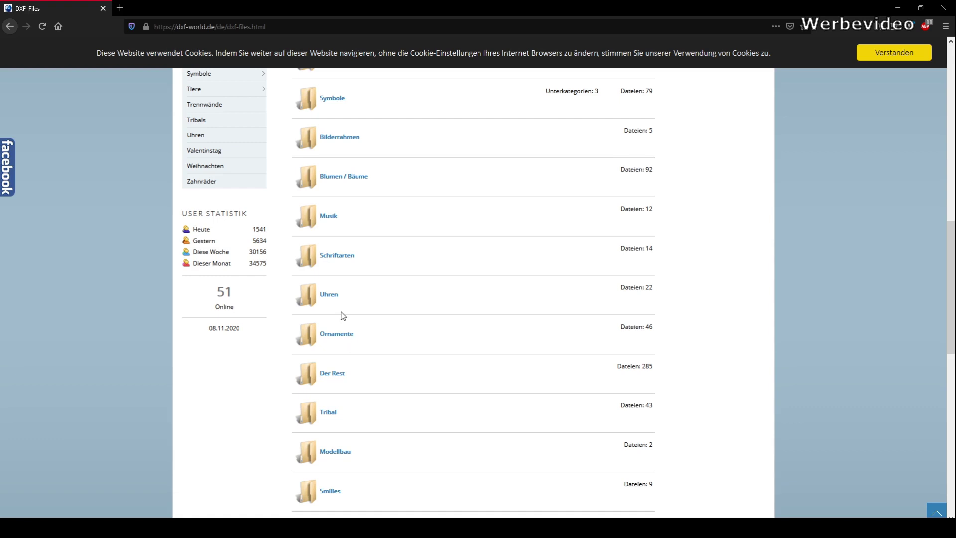
left_click(329, 294)
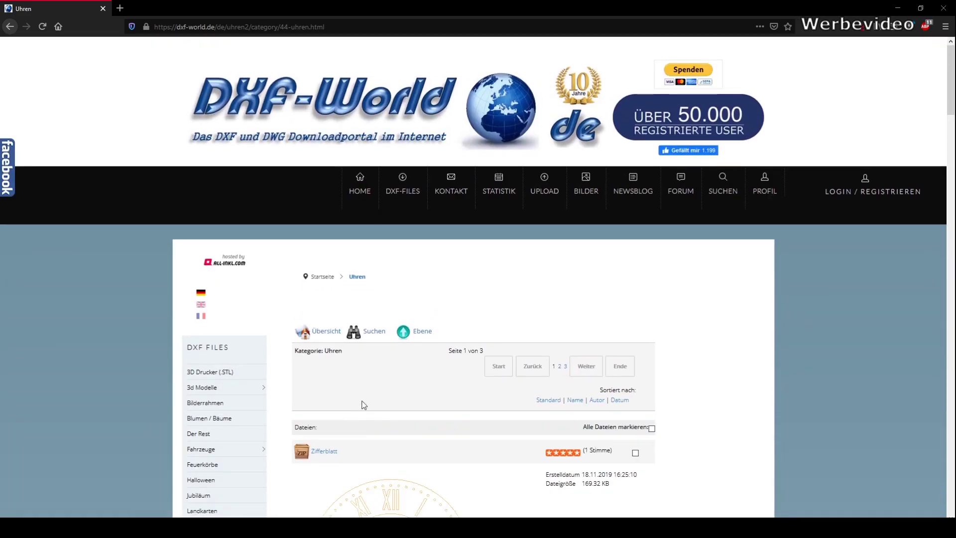
Step: Open the Zifferblatt clock-dial download page from the Uhren listing
scroll(390, 404, "down", 3)
scroll(390, 402, "down", 2)
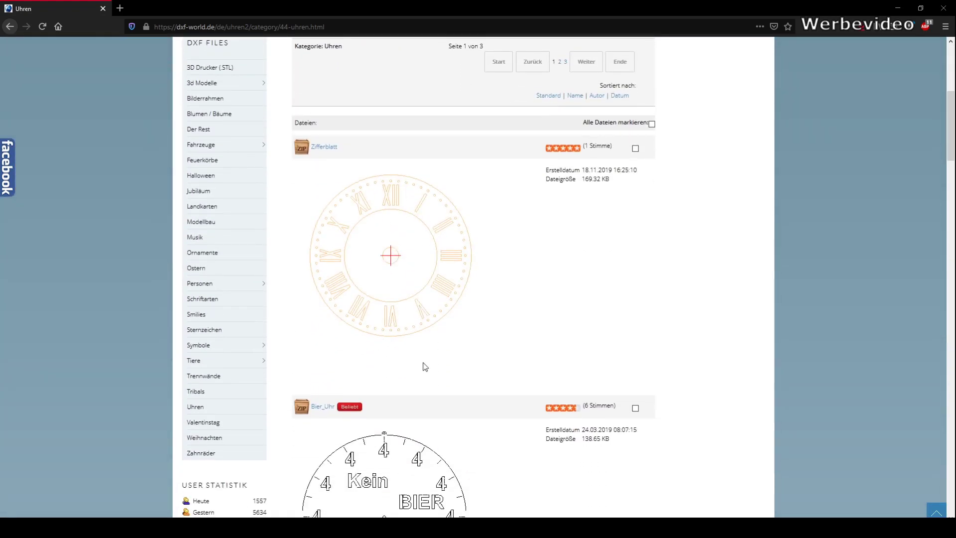
scroll(434, 341, "up", 3)
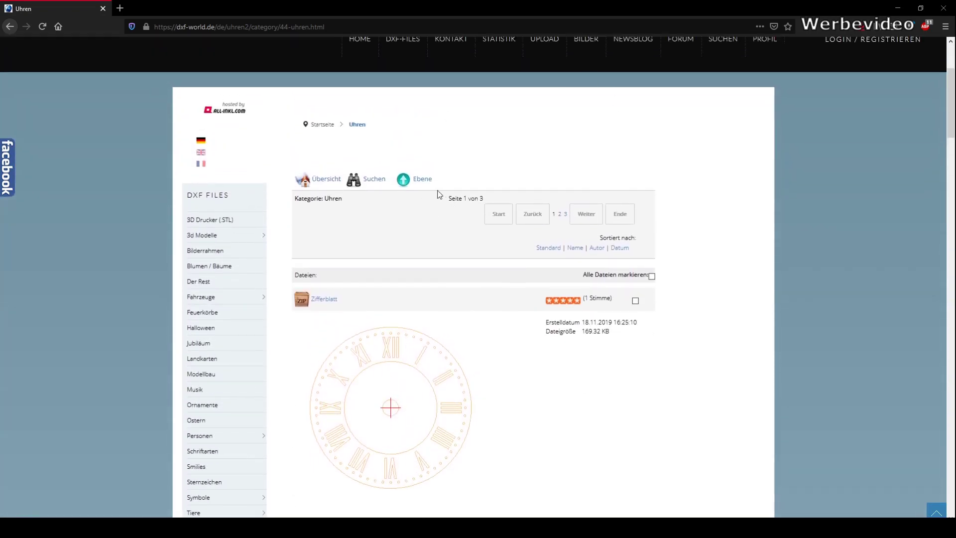
scroll(431, 345, "down", 1)
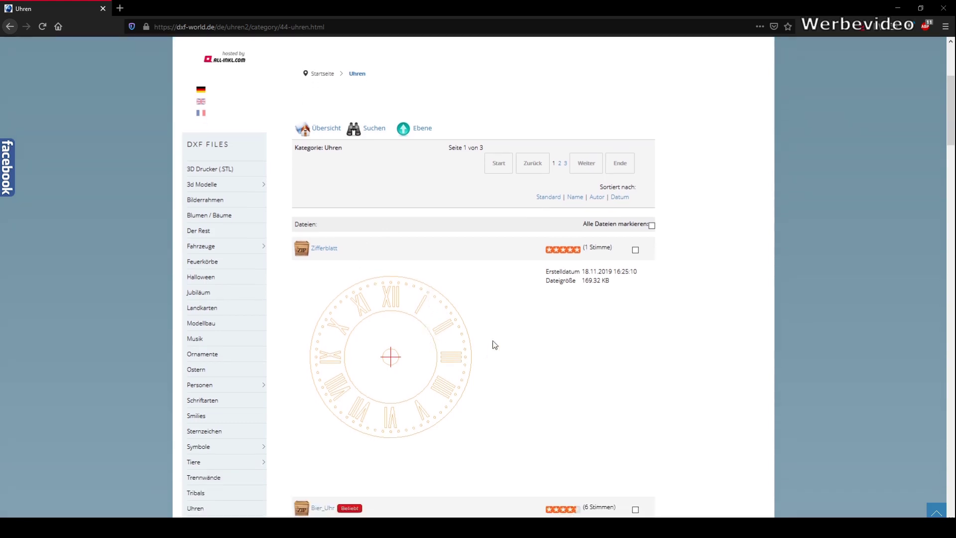
left_click(301, 249)
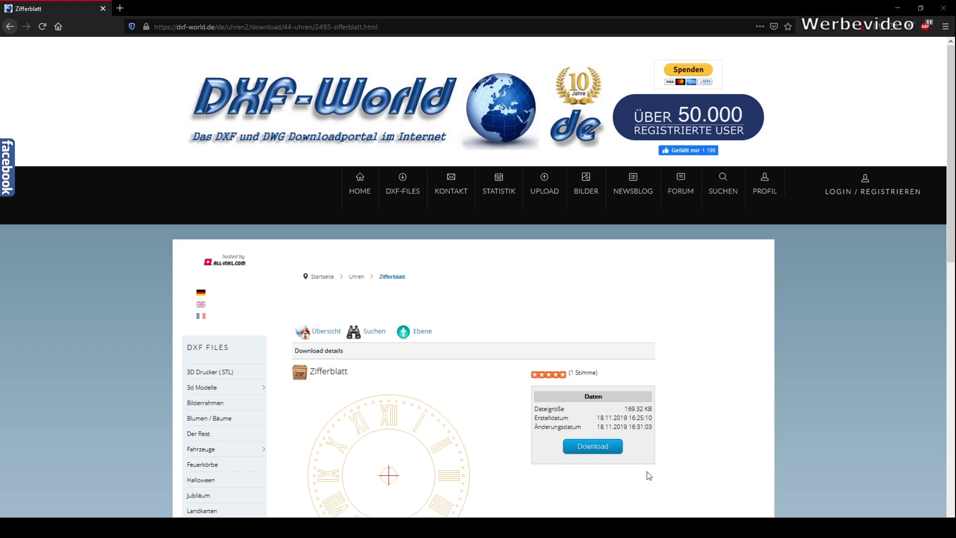
Step: Save Zifferblatt.dxf to disk and minimize Firefox to show DesignSpark Mechanical
scroll(645, 468, "down", 3)
left_click(586, 295)
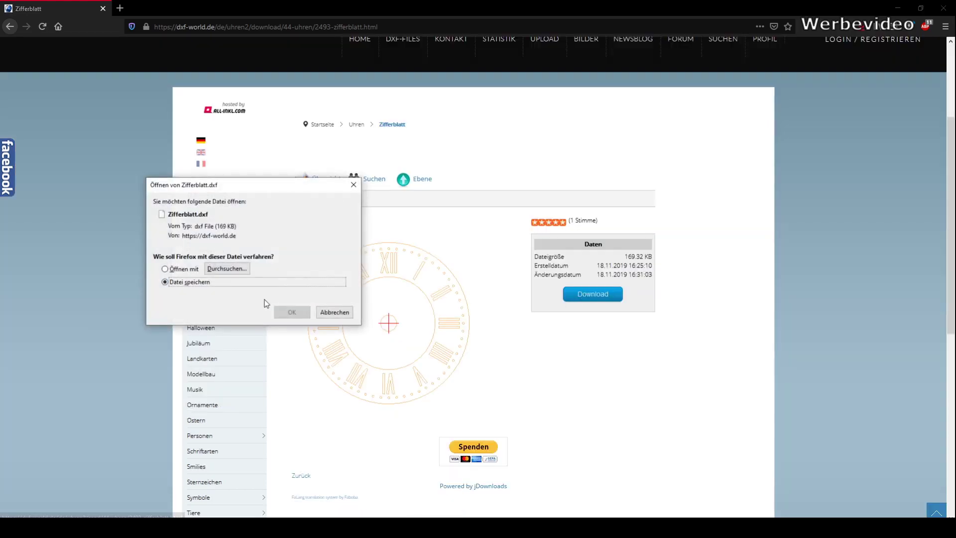
left_click(292, 312)
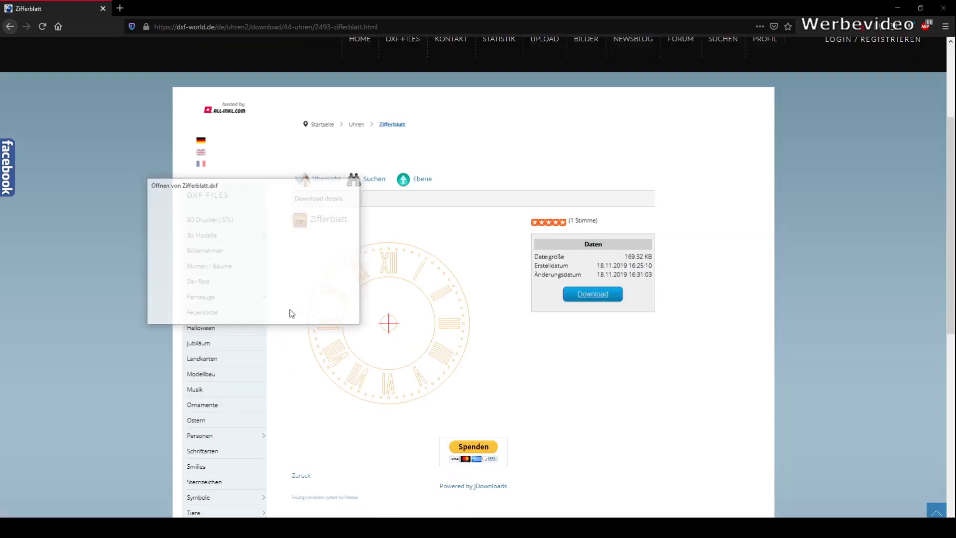
left_click(388, 252)
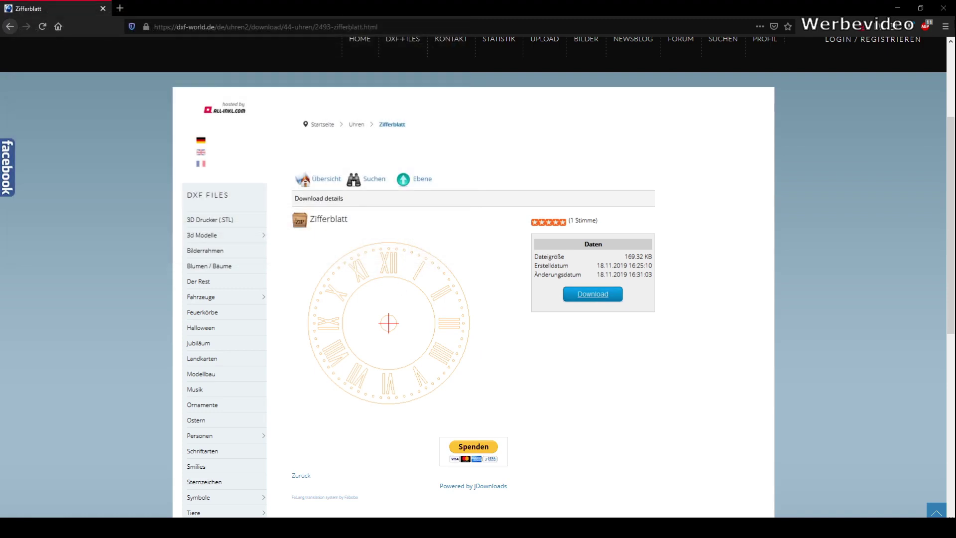
left_click(899, 7)
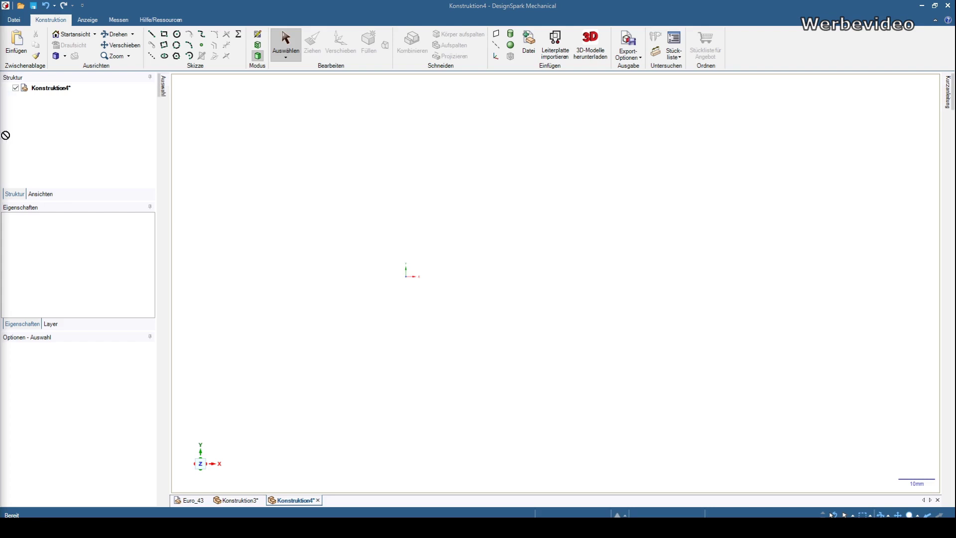
Step: Import the Zifferblatt DXF into Konstruktion4, check its 80 mm outer circle and view it from above
left_click_drag(1, 134, 55, 93)
left_click(72, 34)
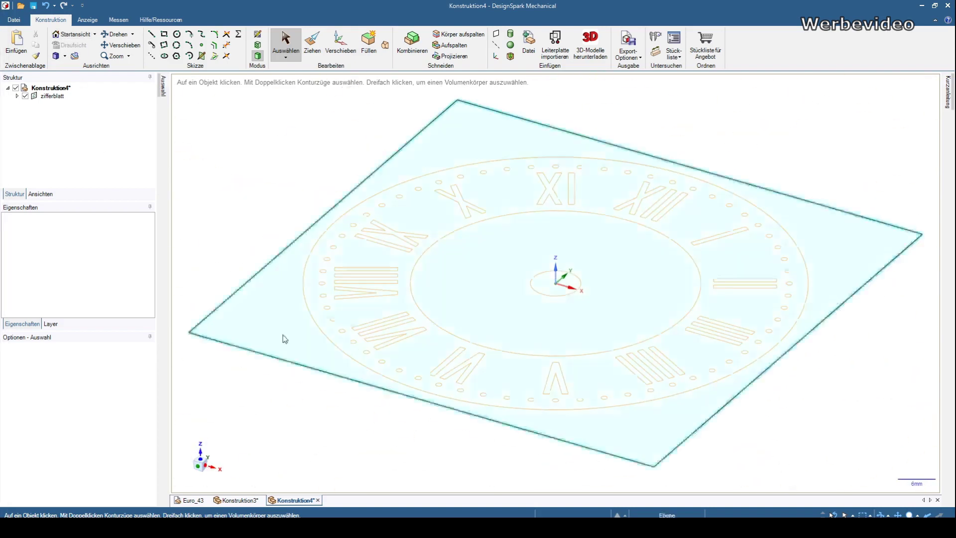
left_click(303, 287)
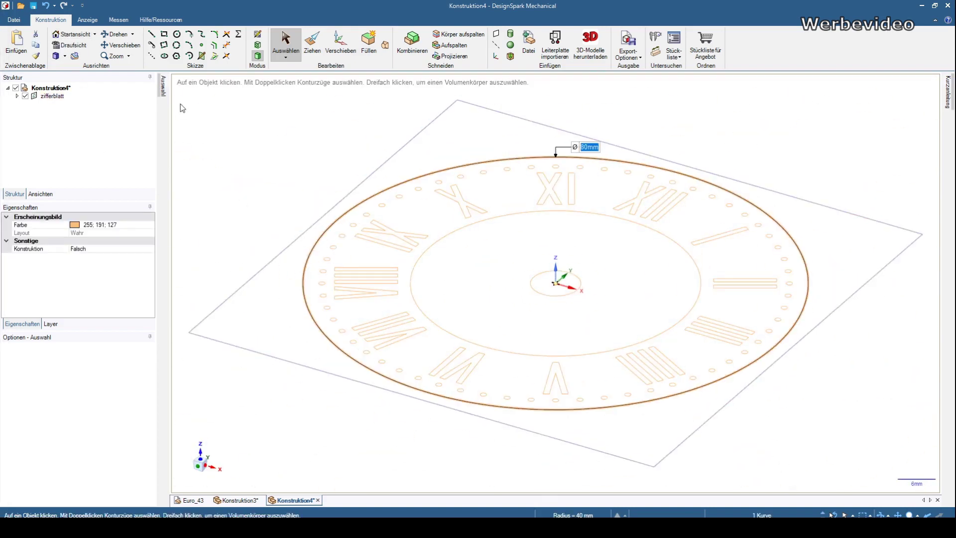
left_click(70, 44)
scroll(232, 396, "down", 2)
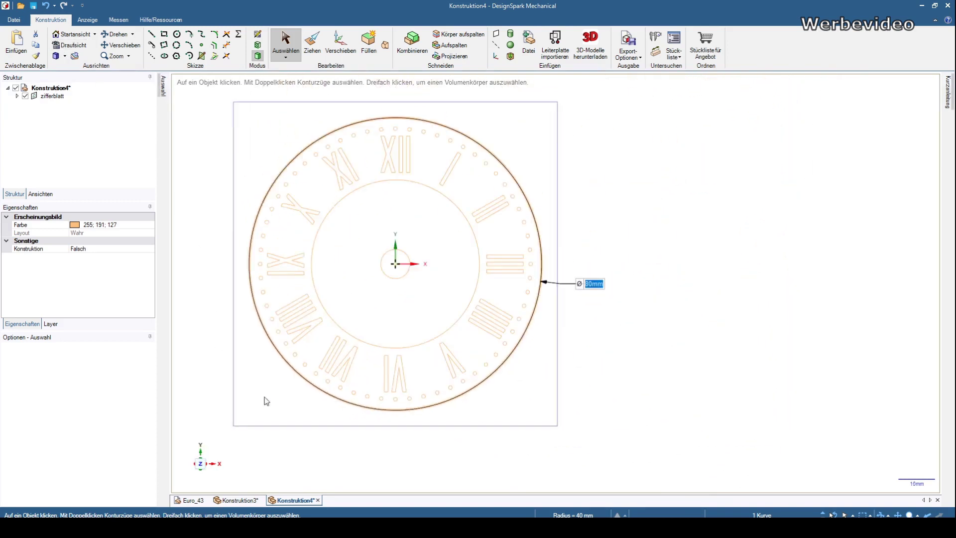
scroll(313, 187, "up", 1)
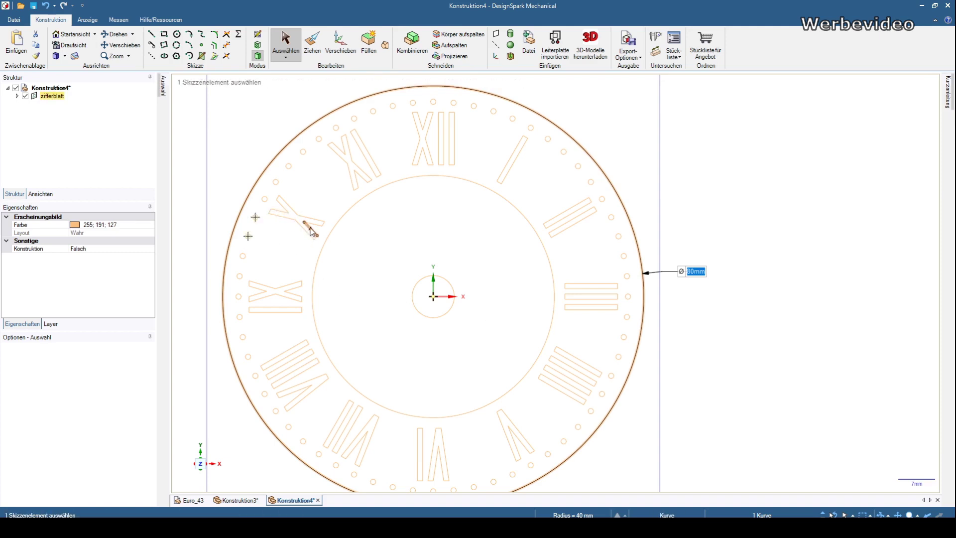
scroll(417, 302, "down", 1)
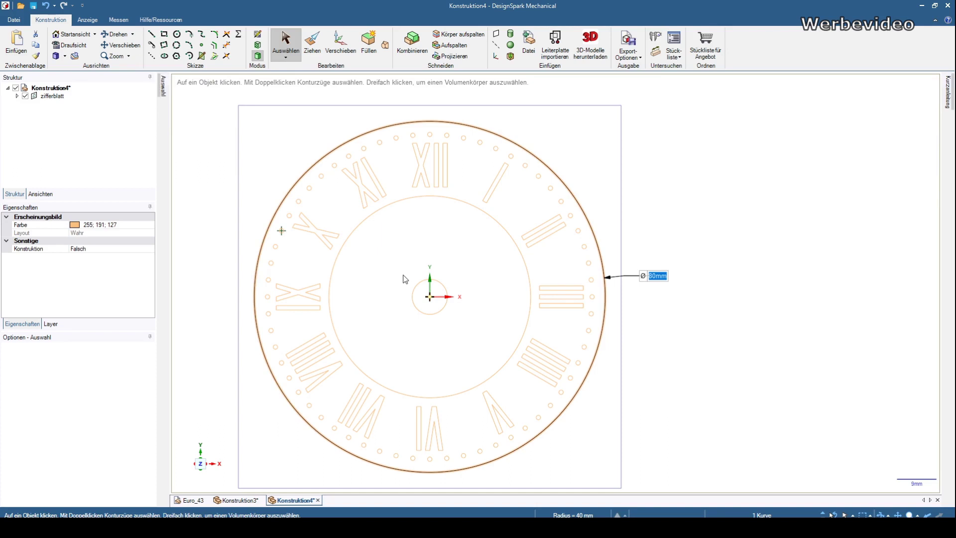
scroll(392, 256, "down", 1)
scroll(386, 314, "up", 1)
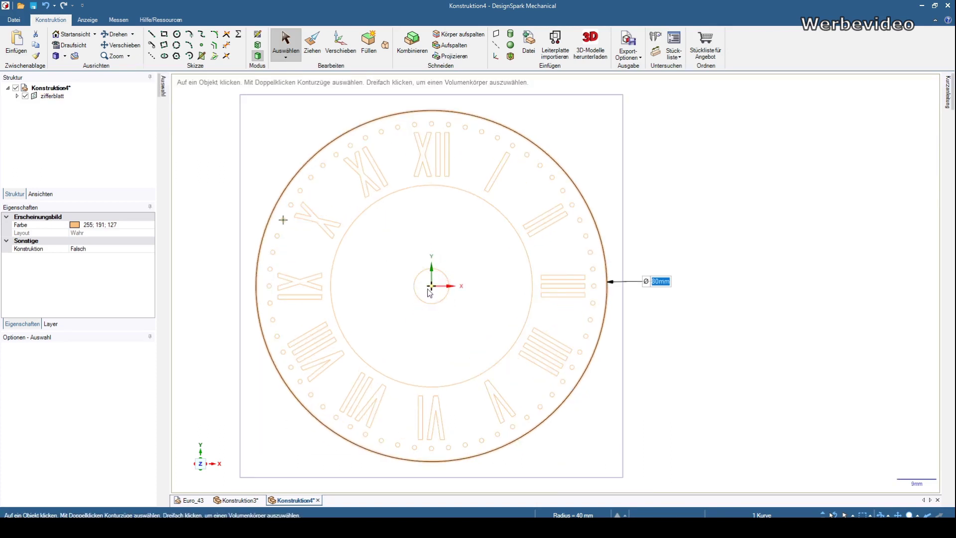
scroll(297, 223, "up", 2)
scroll(295, 221, "up", 6)
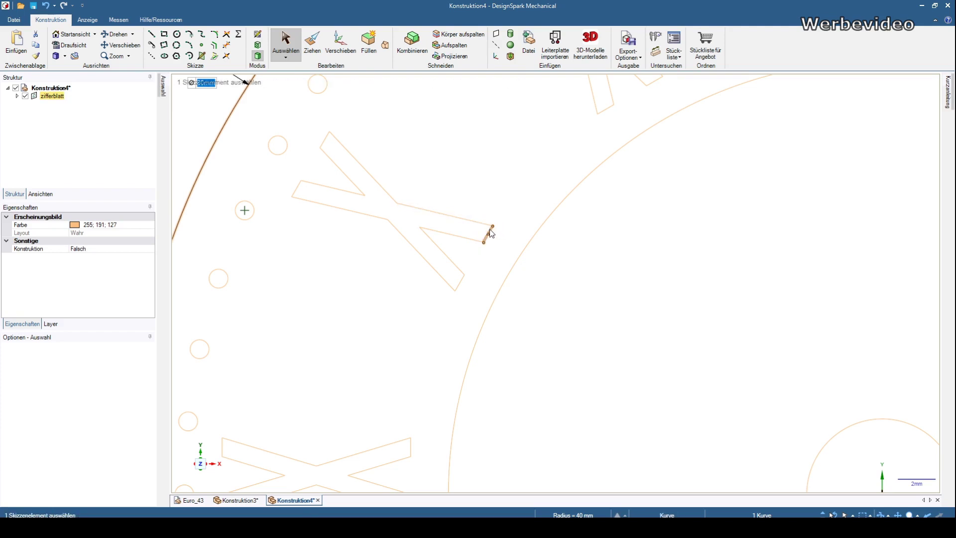
scroll(384, 298, "down", 2)
scroll(376, 294, "down", 2)
scroll(448, 249, "down", 1)
scroll(339, 224, "up", 1)
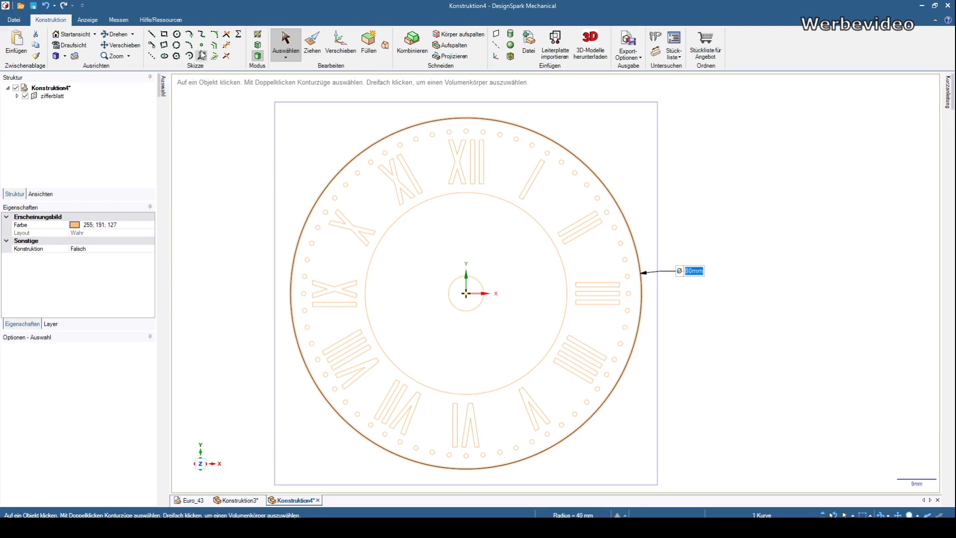
Step: Sketch lines beside the dial, placing the first corner points
left_click(152, 35)
left_click(765, 212)
left_click(834, 165)
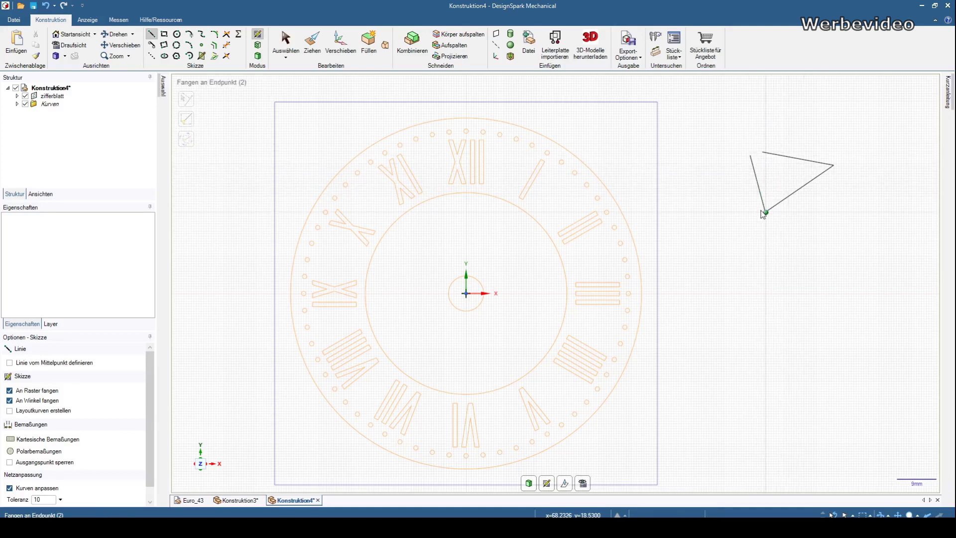
Step: Box-select and delete the stray triangle, then select all the clock-face curves
left_click(285, 44)
left_click_drag(737, 119, 874, 258)
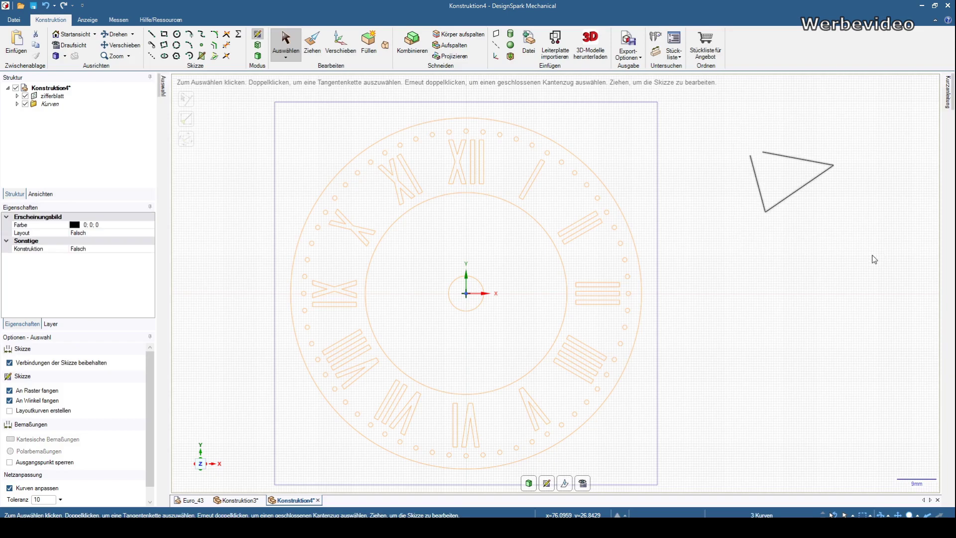
key("Delete")
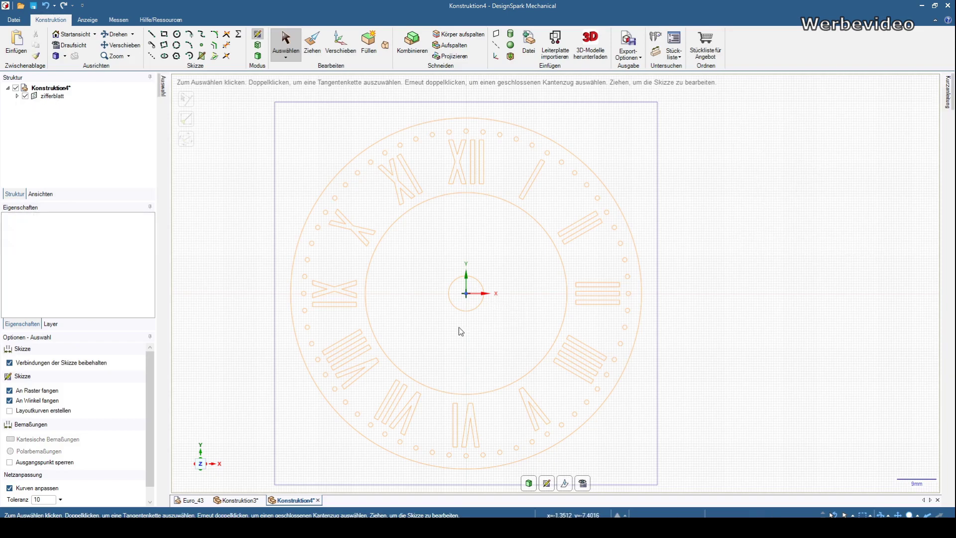
left_click_drag(260, 109, 740, 485)
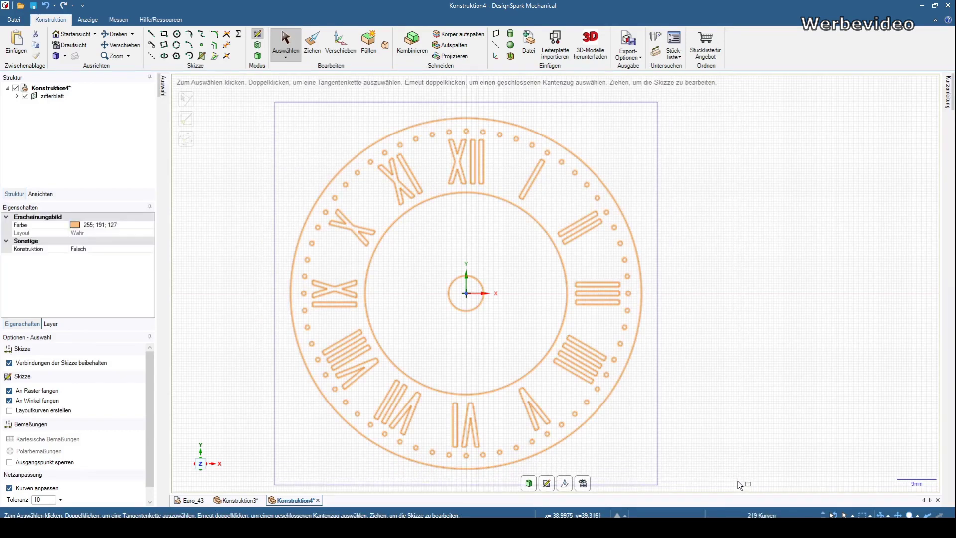
Step: Fill the clock outlines into a surface and select the numeral-ring and inner-disc faces
left_click(368, 45)
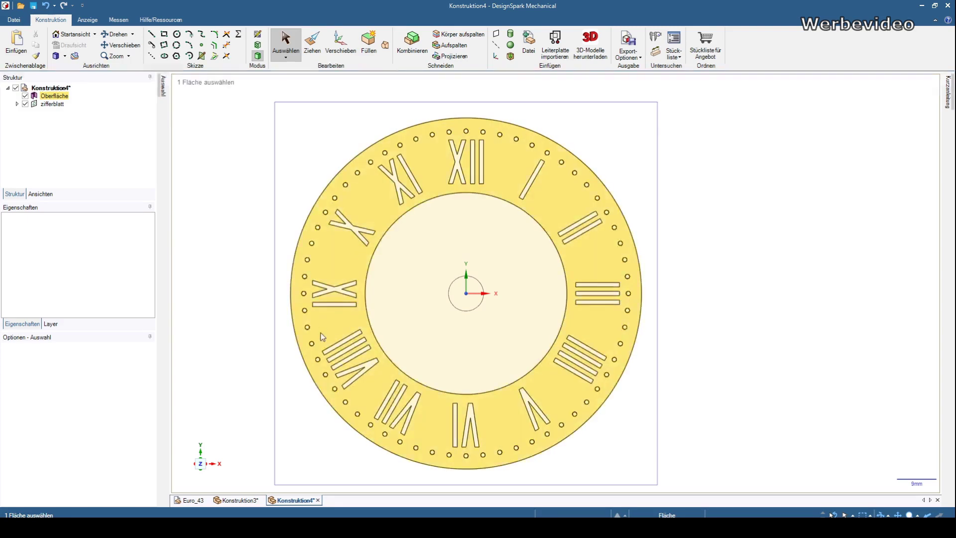
scroll(357, 382, "up", 2)
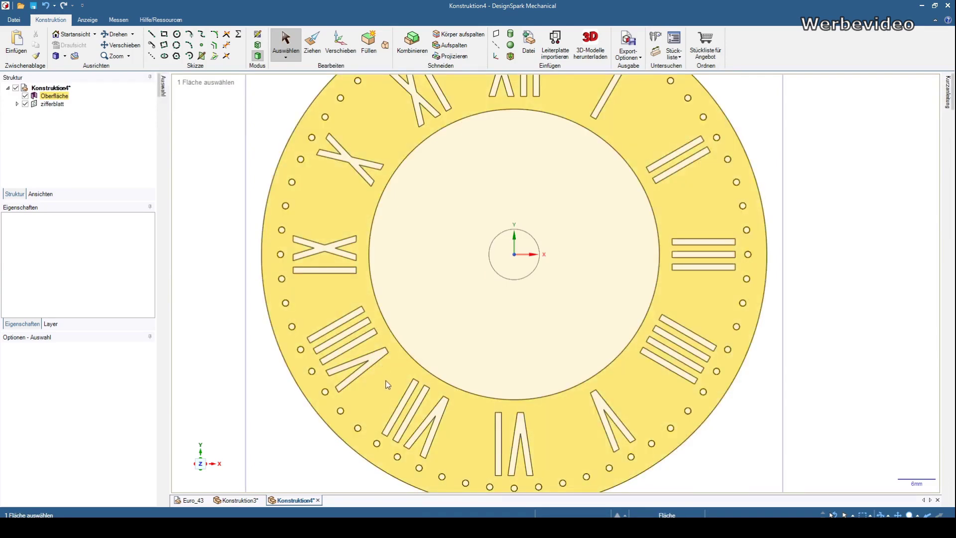
scroll(387, 383, "down", 1)
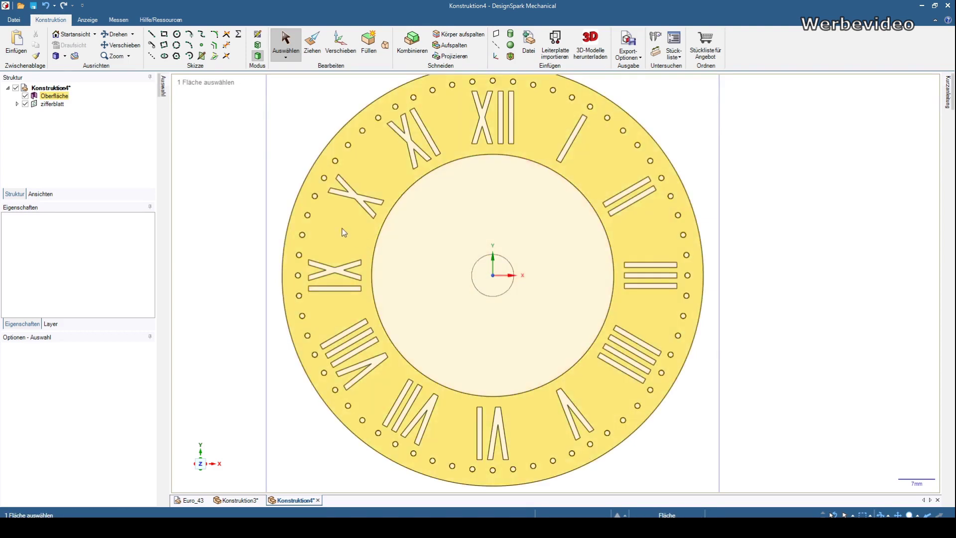
left_click(342, 228)
left_click(405, 240, "ctrl")
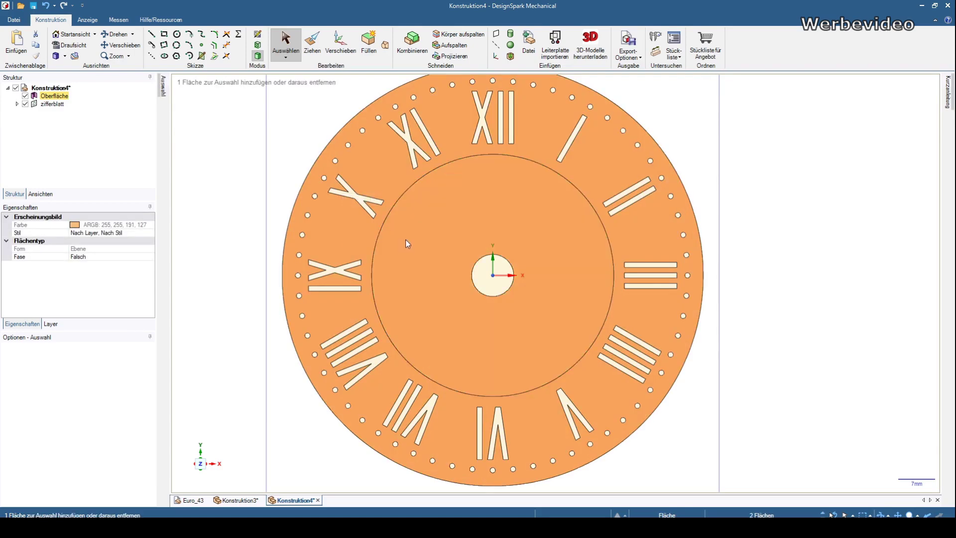
Step: Pull the numeral-ring and inner-disc faces 2,7 mm into a solid disc and inspect it in 3-D
left_click(316, 57)
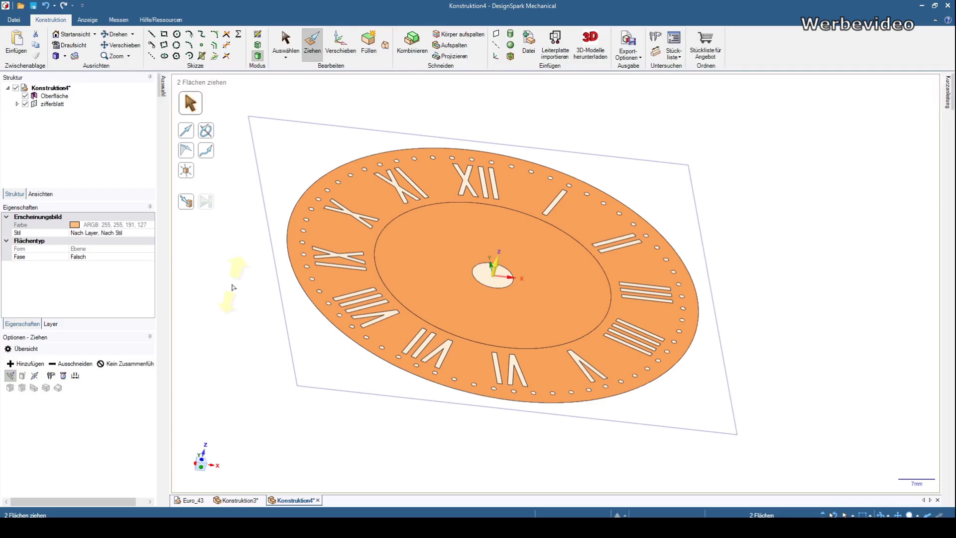
left_click_drag(237, 282, 238, 280)
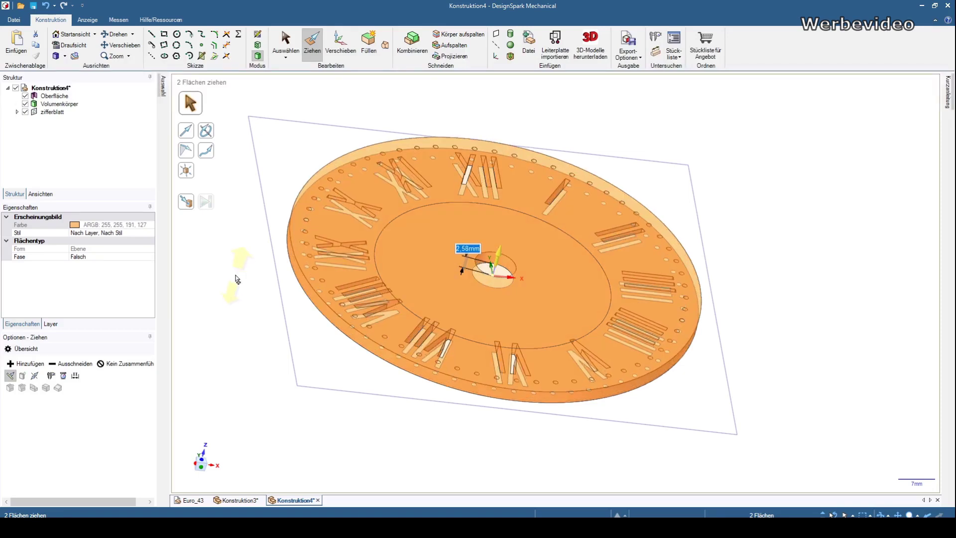
type("2,7")
key("Return")
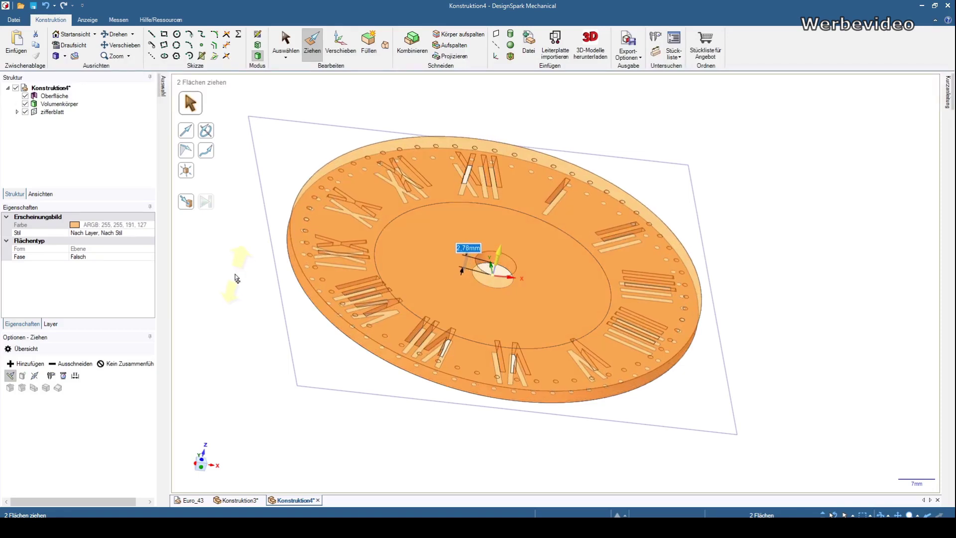
left_click(477, 334)
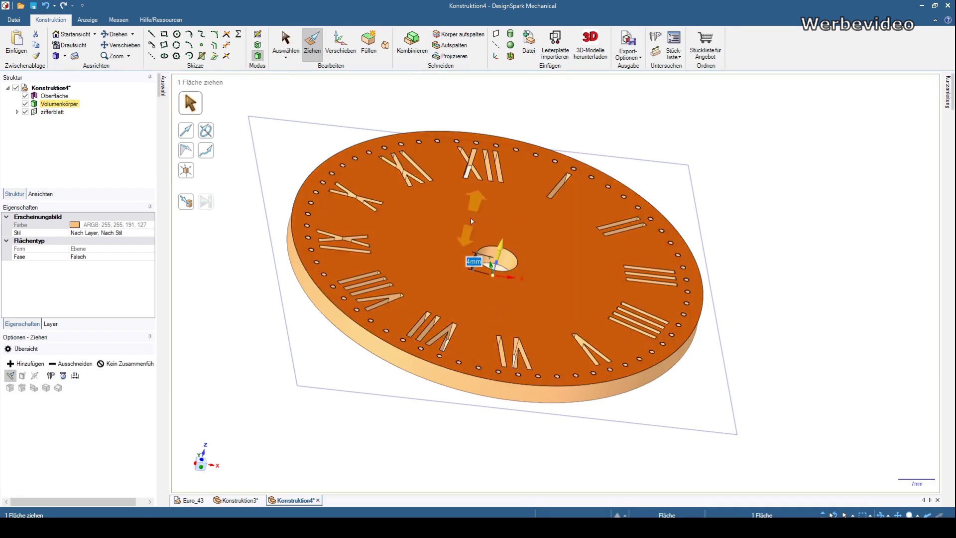
key("v")
middle_click_drag(486, 323, 440, 268)
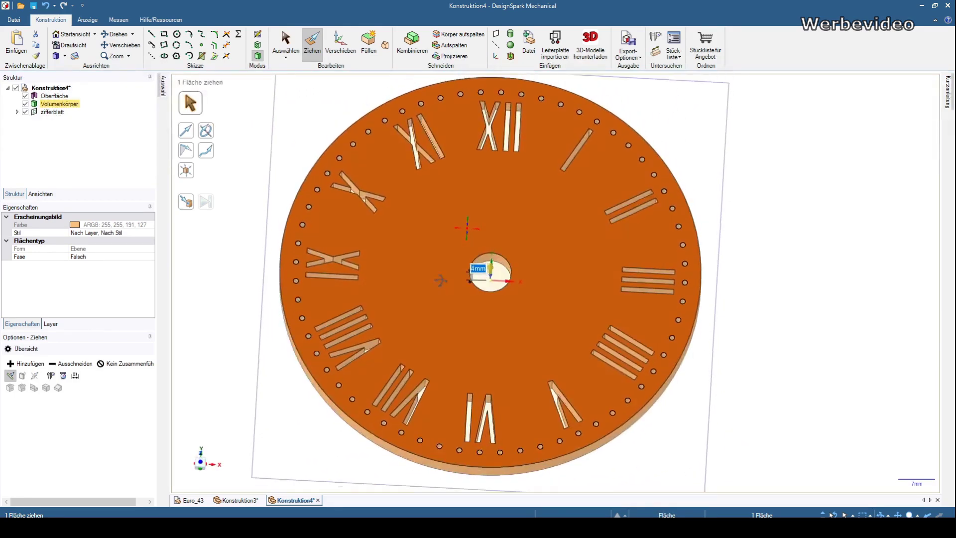
key("v")
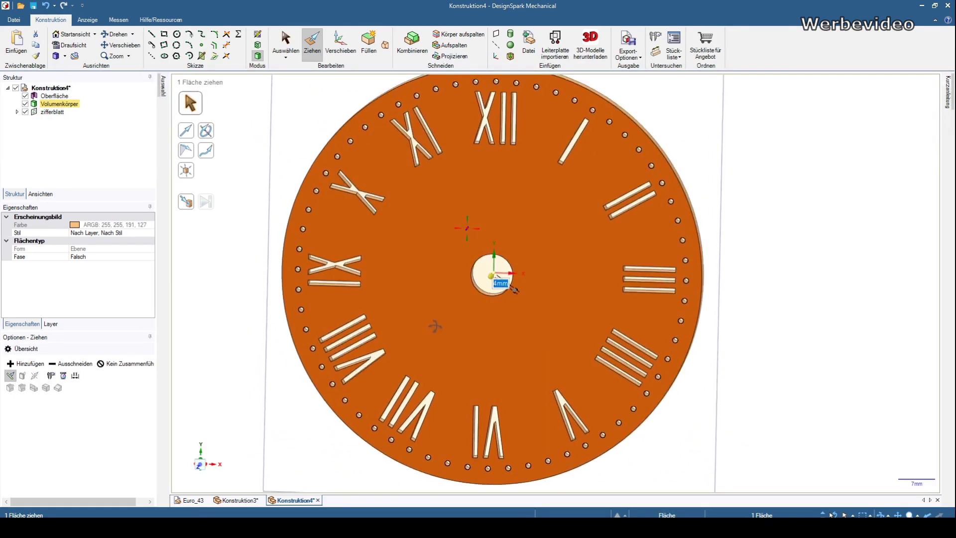
scroll(421, 305, "down", 3)
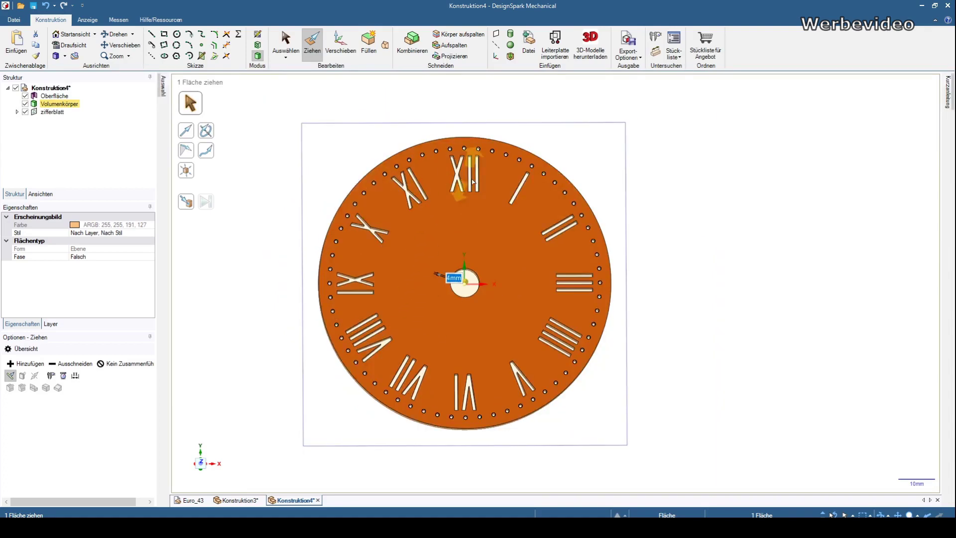
key("Escape")
mouse_move(234, 292)
middle_mouse_down()
mouse_move(235, 216)
mouse_move(259, 295)
mouse_move(317, 293)
mouse_move(189, 309)
mouse_move(243, 297)
mouse_move(223, 310)
mouse_move(226, 267)
mouse_move(348, 279)
mouse_move(289, 284)
mouse_move(392, 286)
mouse_move(273, 292)
mouse_move(229, 306)
mouse_move(270, 312)
mouse_move(285, 283)
mouse_move(271, 256)
mouse_move(237, 305)
mouse_move(267, 325)
mouse_move(252, 356)
mouse_move(241, 283)
middle_mouse_up()
mouse_move(761, 322)
middle_mouse_down()
mouse_move(772, 309)
mouse_move(725, 211)
mouse_move(683, 180)
mouse_move(837, 330)
mouse_move(815, 351)
mouse_move(859, 346)
middle_mouse_up()
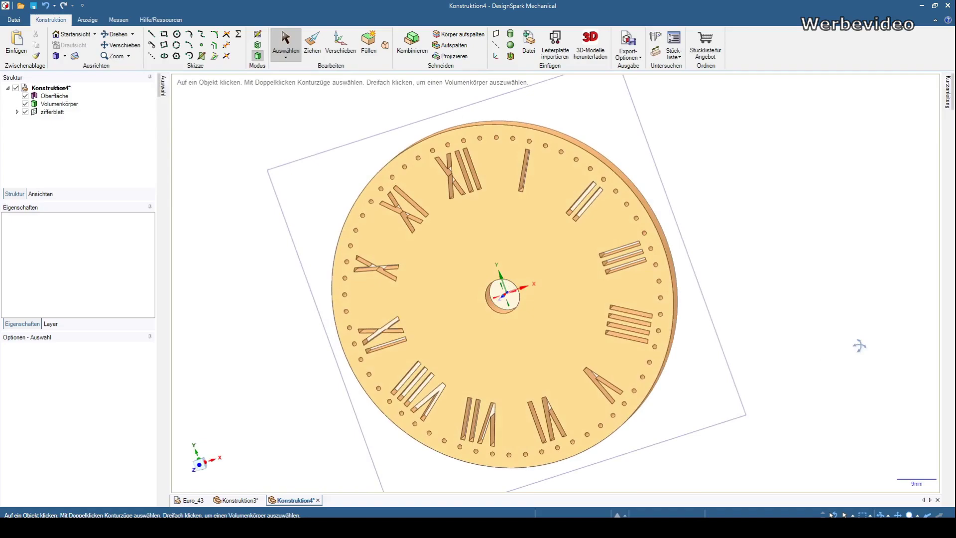